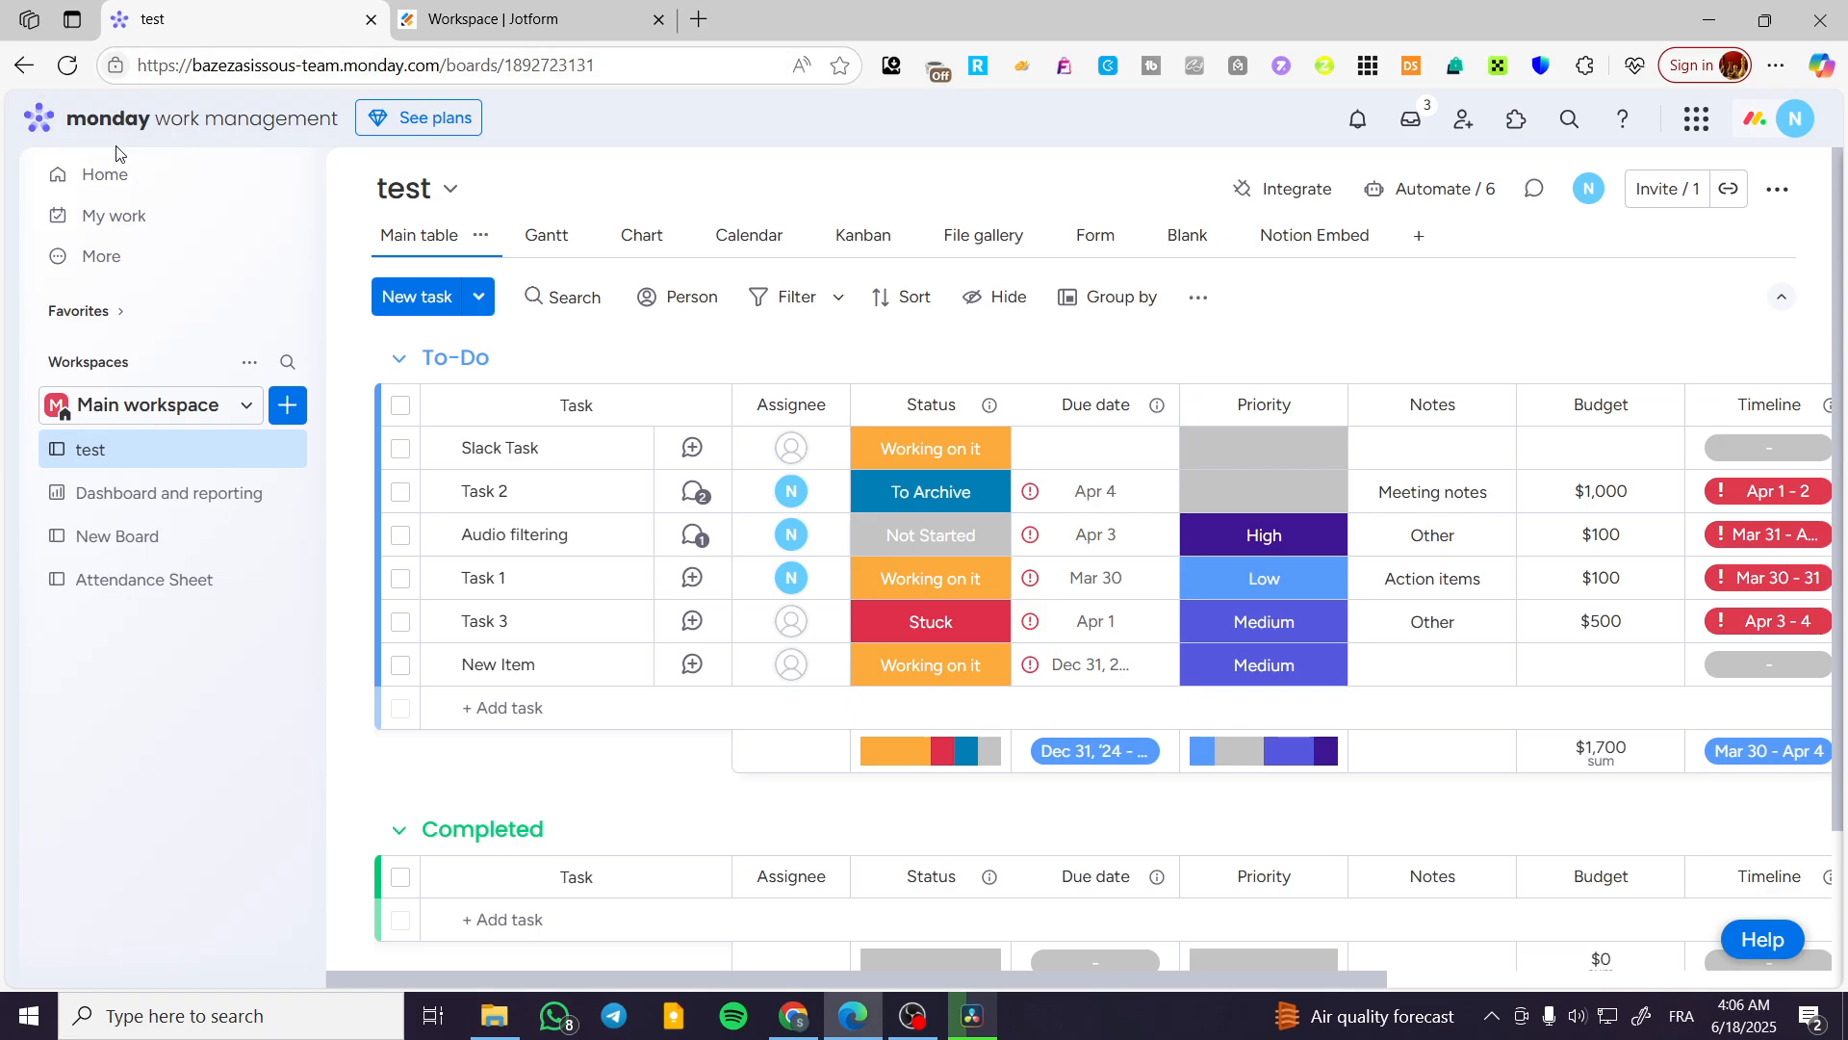
- Switch to the Jotform workspace and open its full directory of 100+ integrations
mouse_move(576, 3)
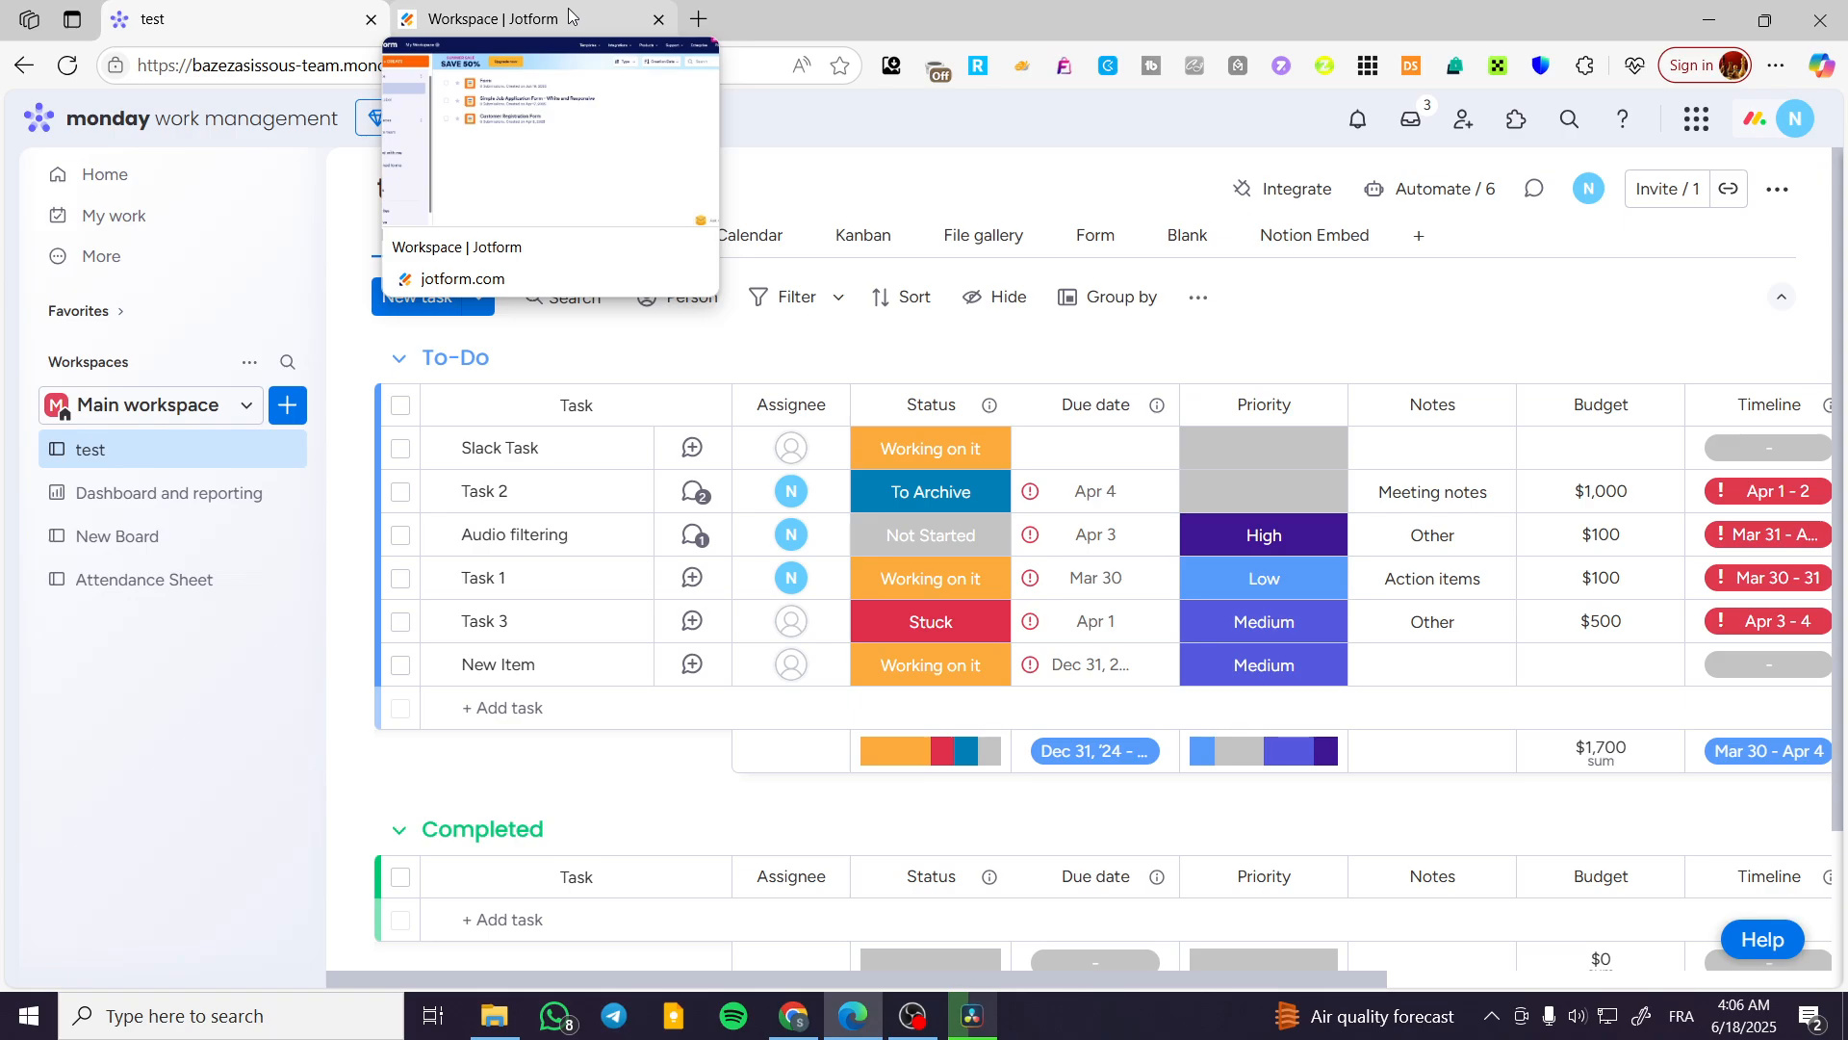
left_click(568, 8)
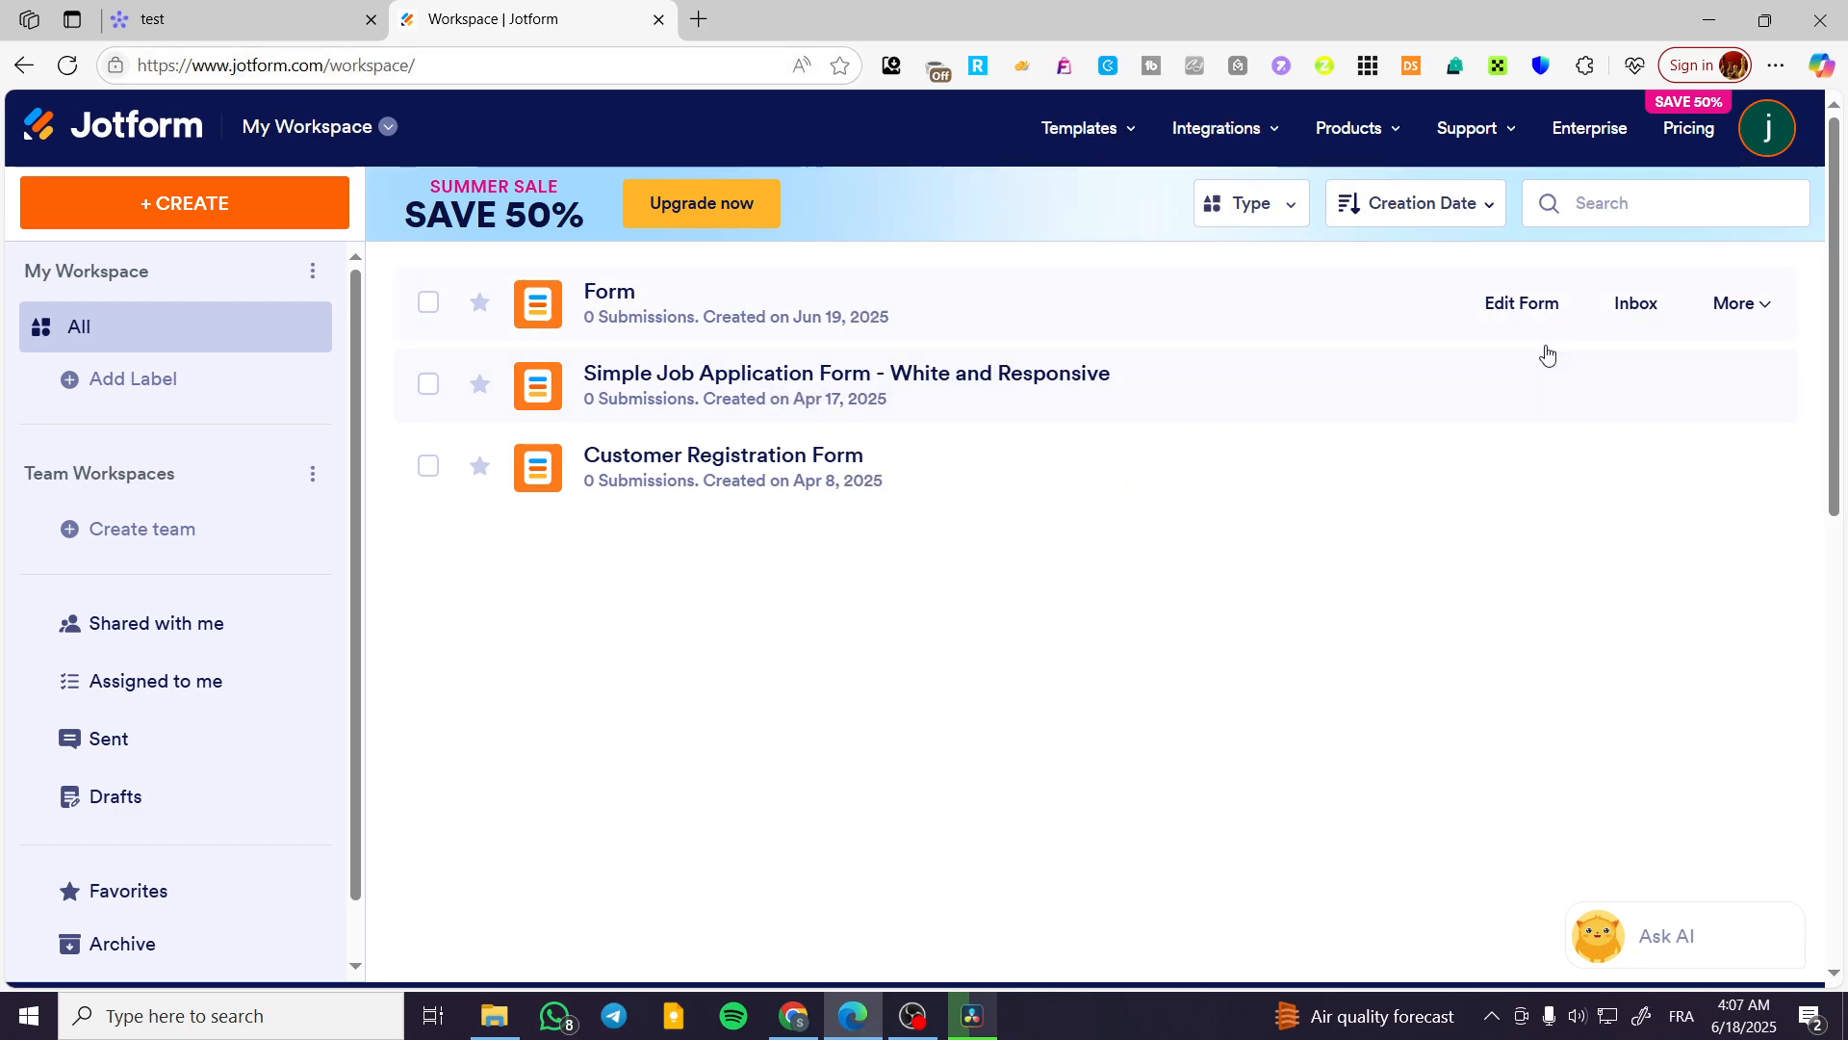
left_click(1144, 135)
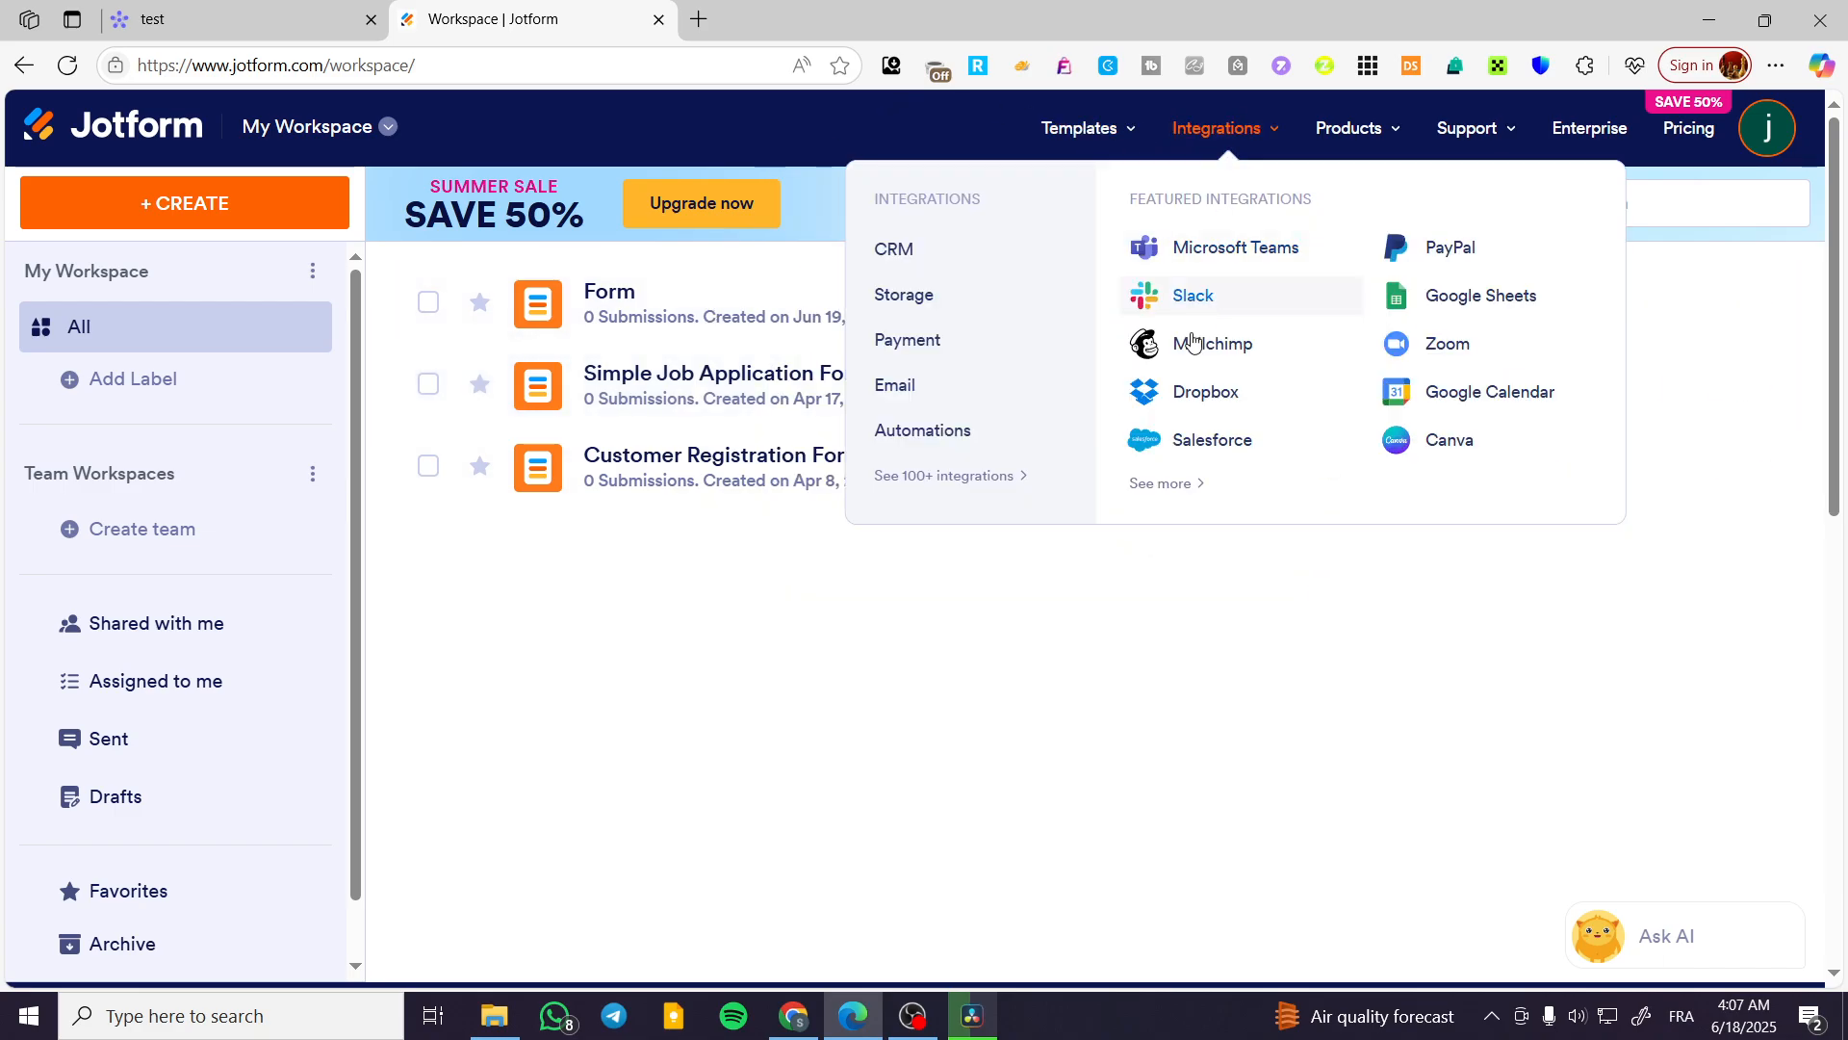
mouse_move(1249, 124)
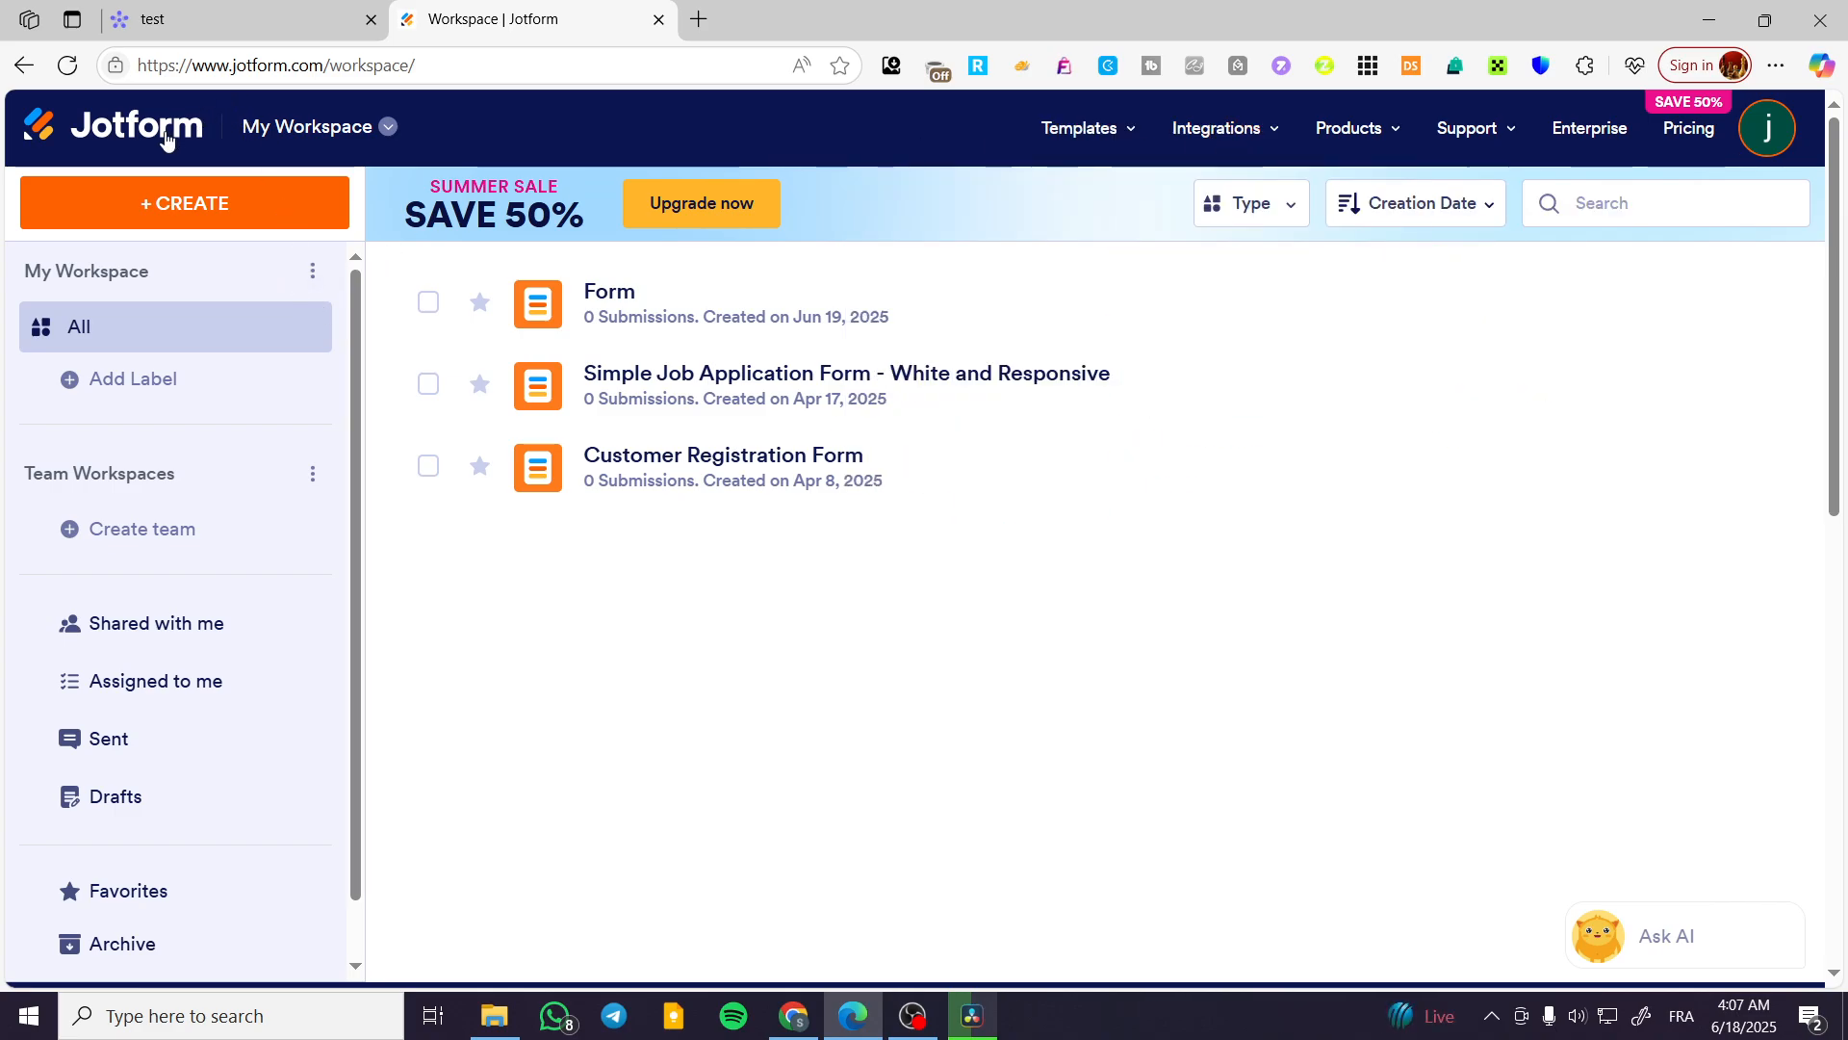
left_click(346, 11)
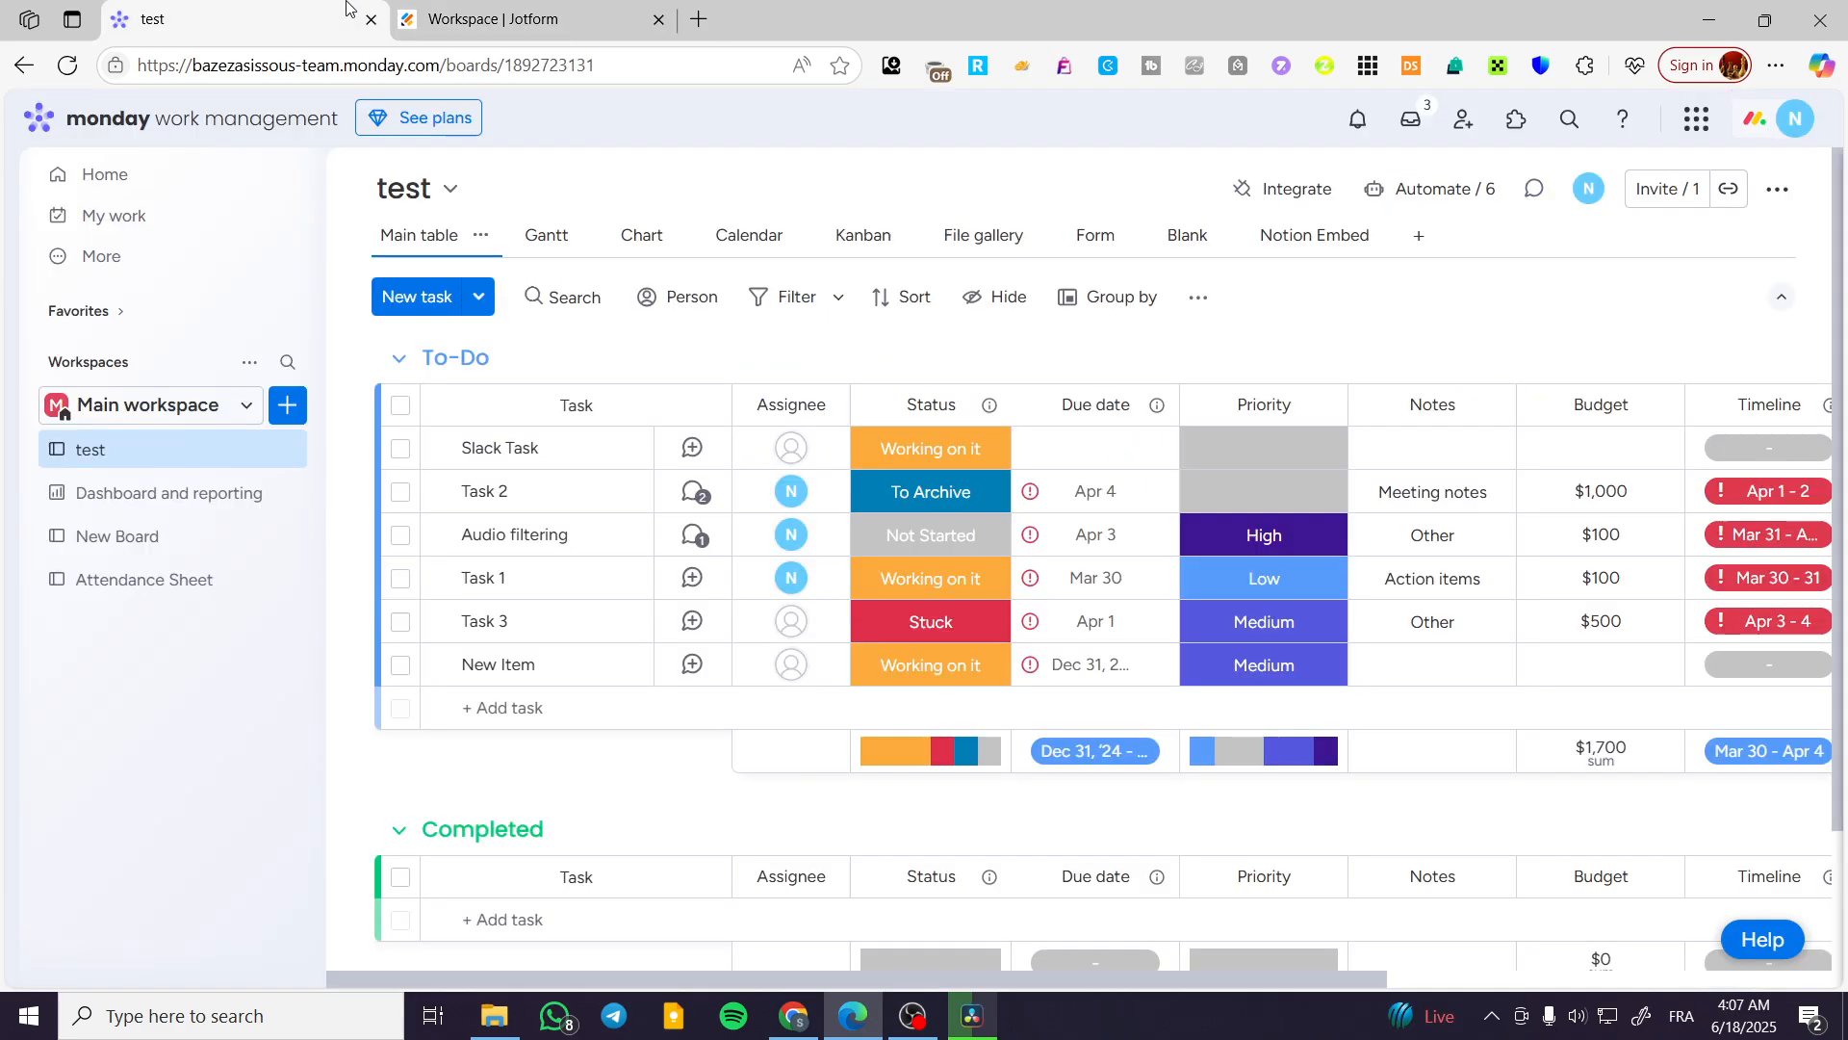
left_click(489, 17)
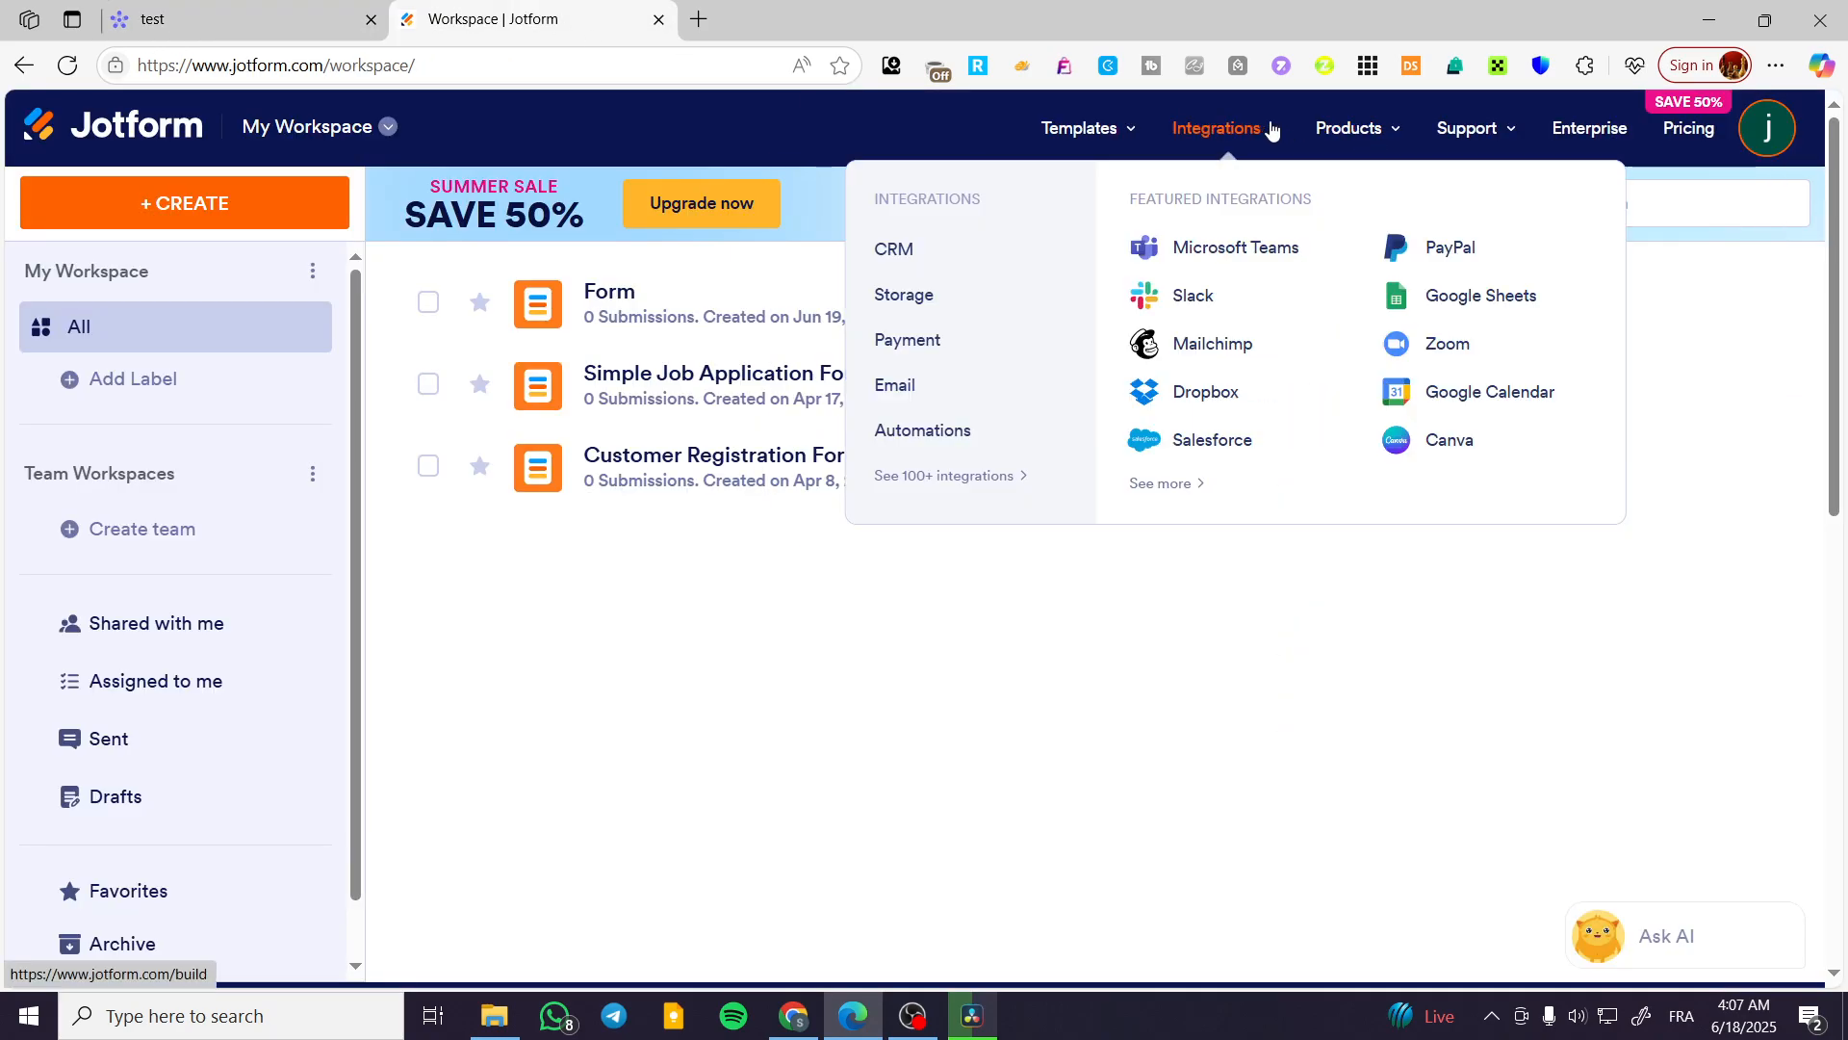
left_click(1233, 146)
left_click(1233, 146)
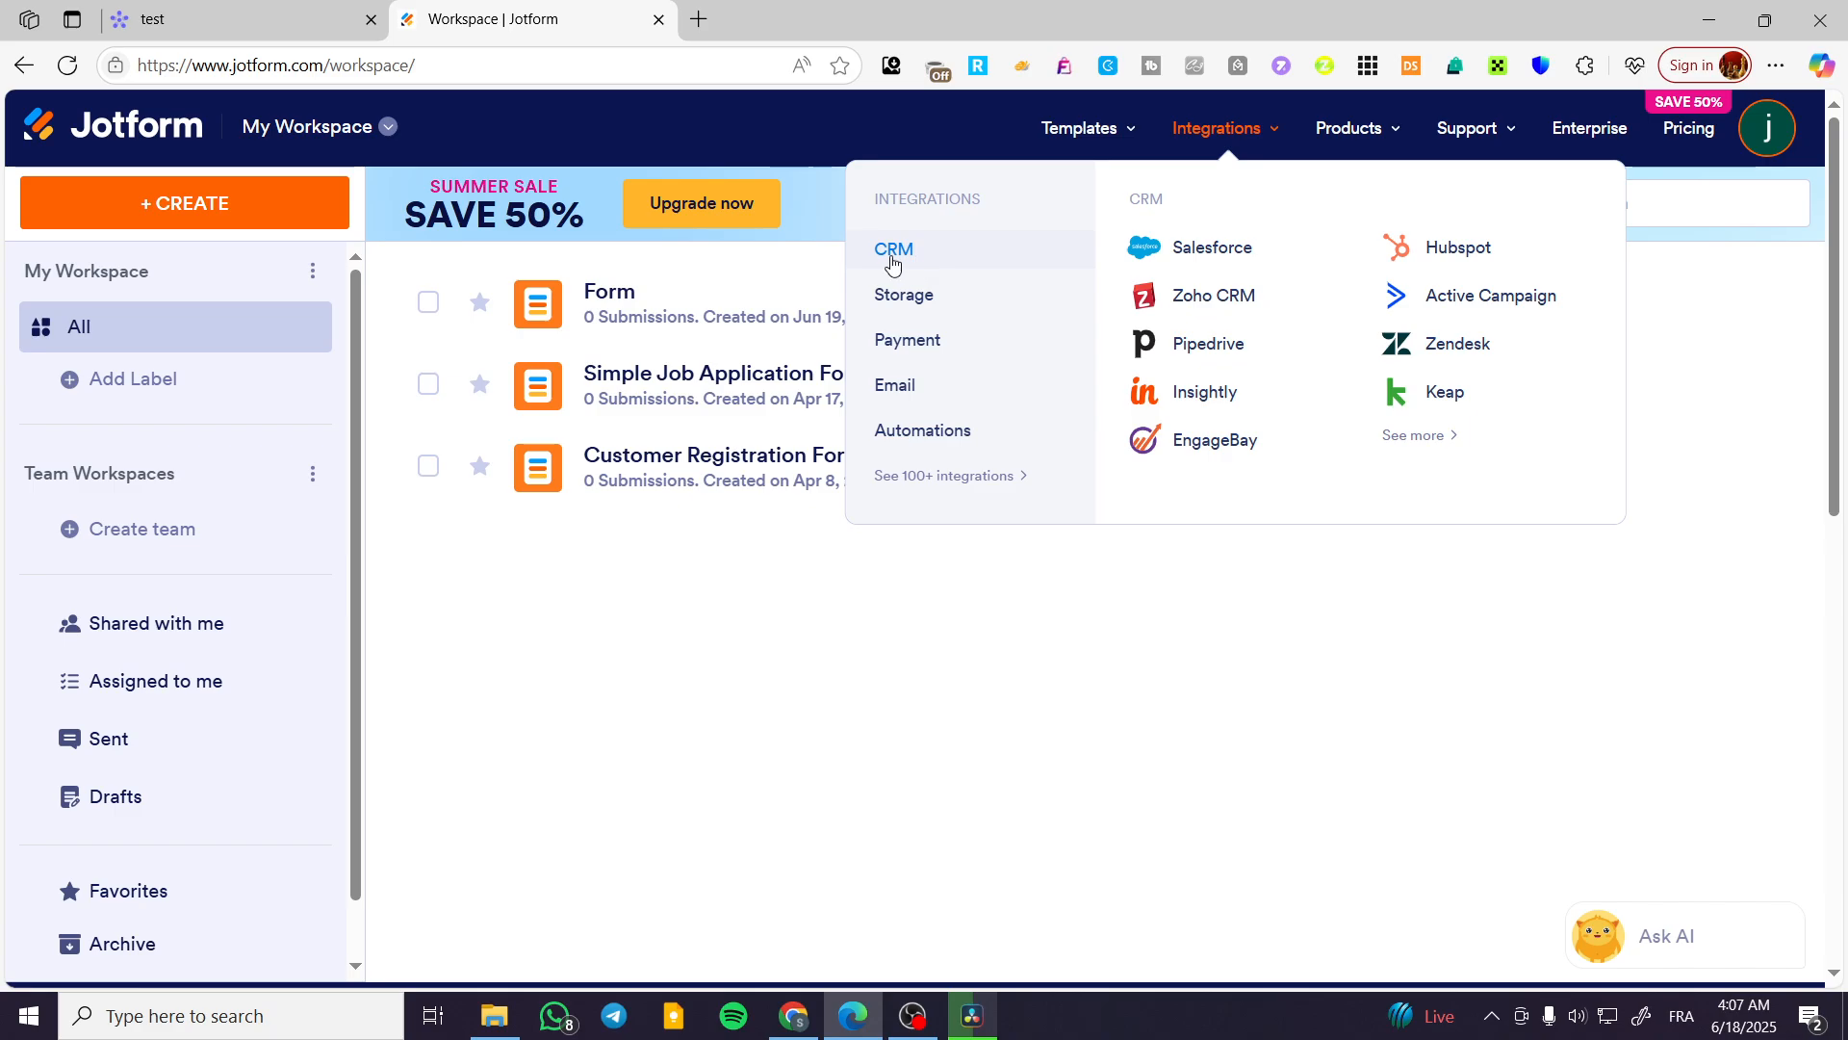
mouse_move(968, 450)
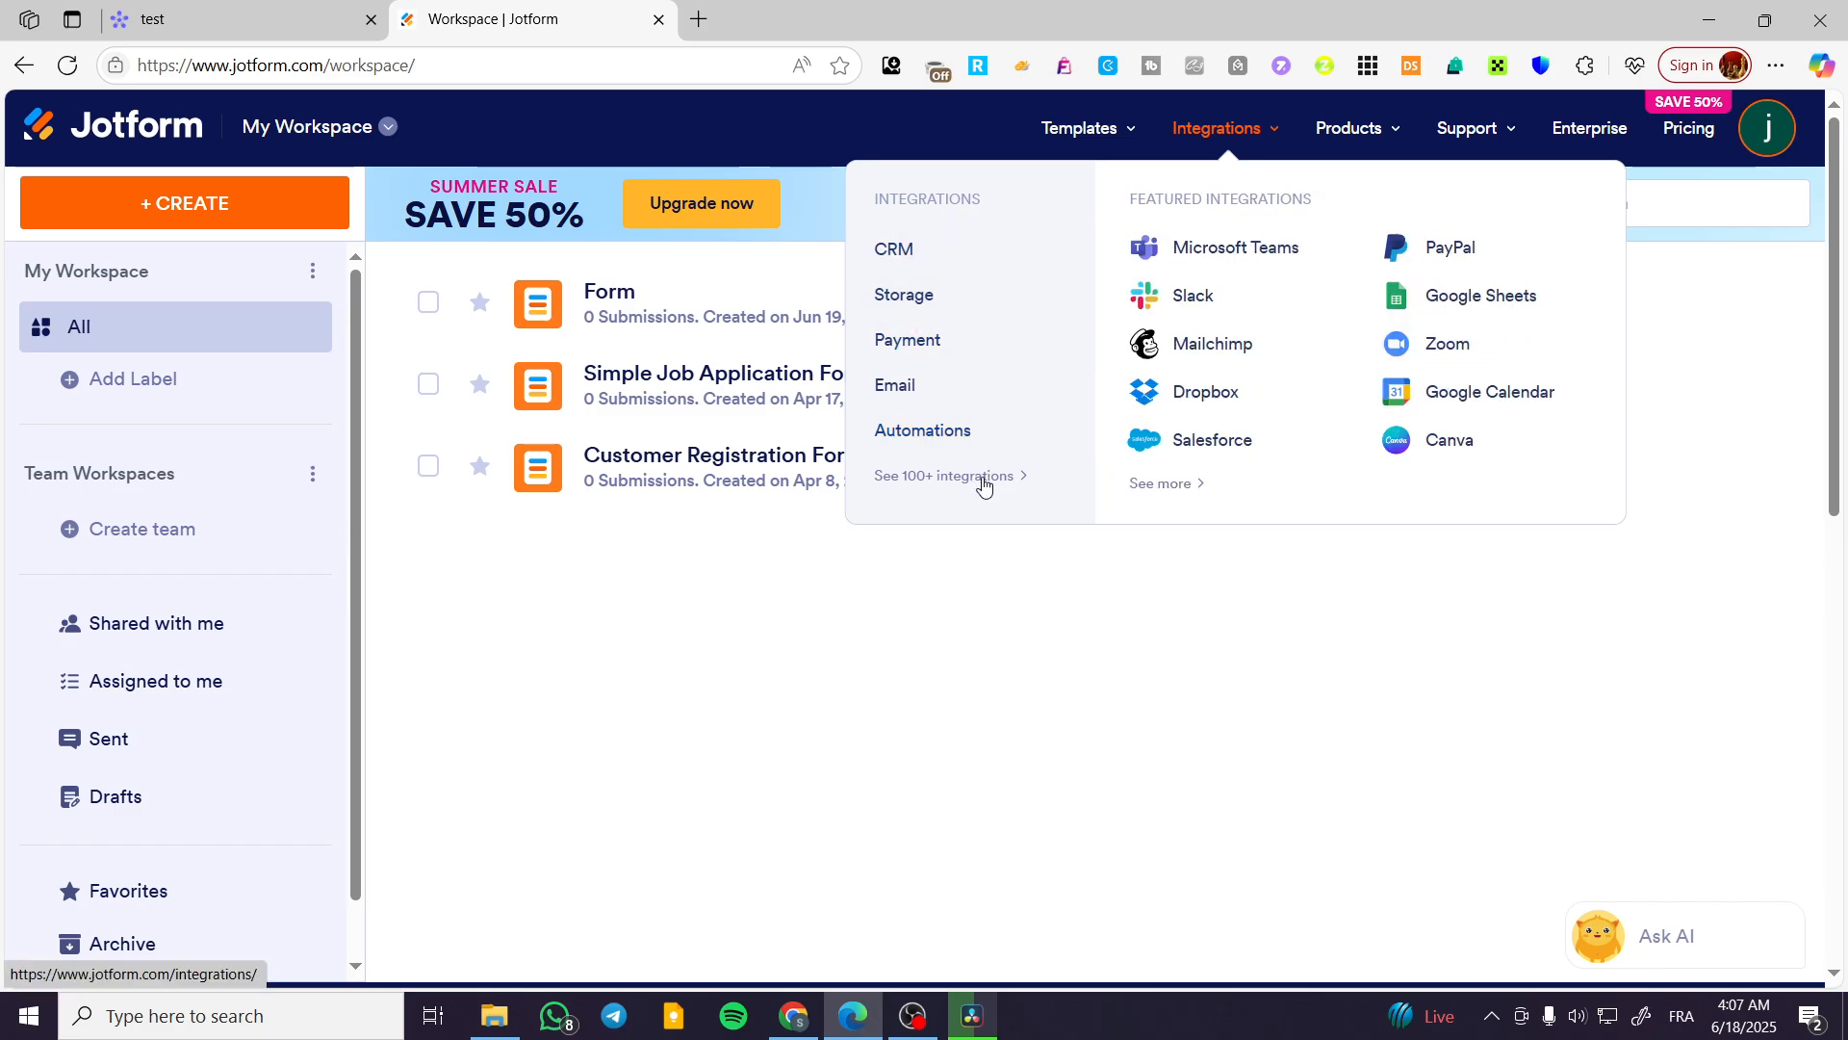
left_click(982, 484)
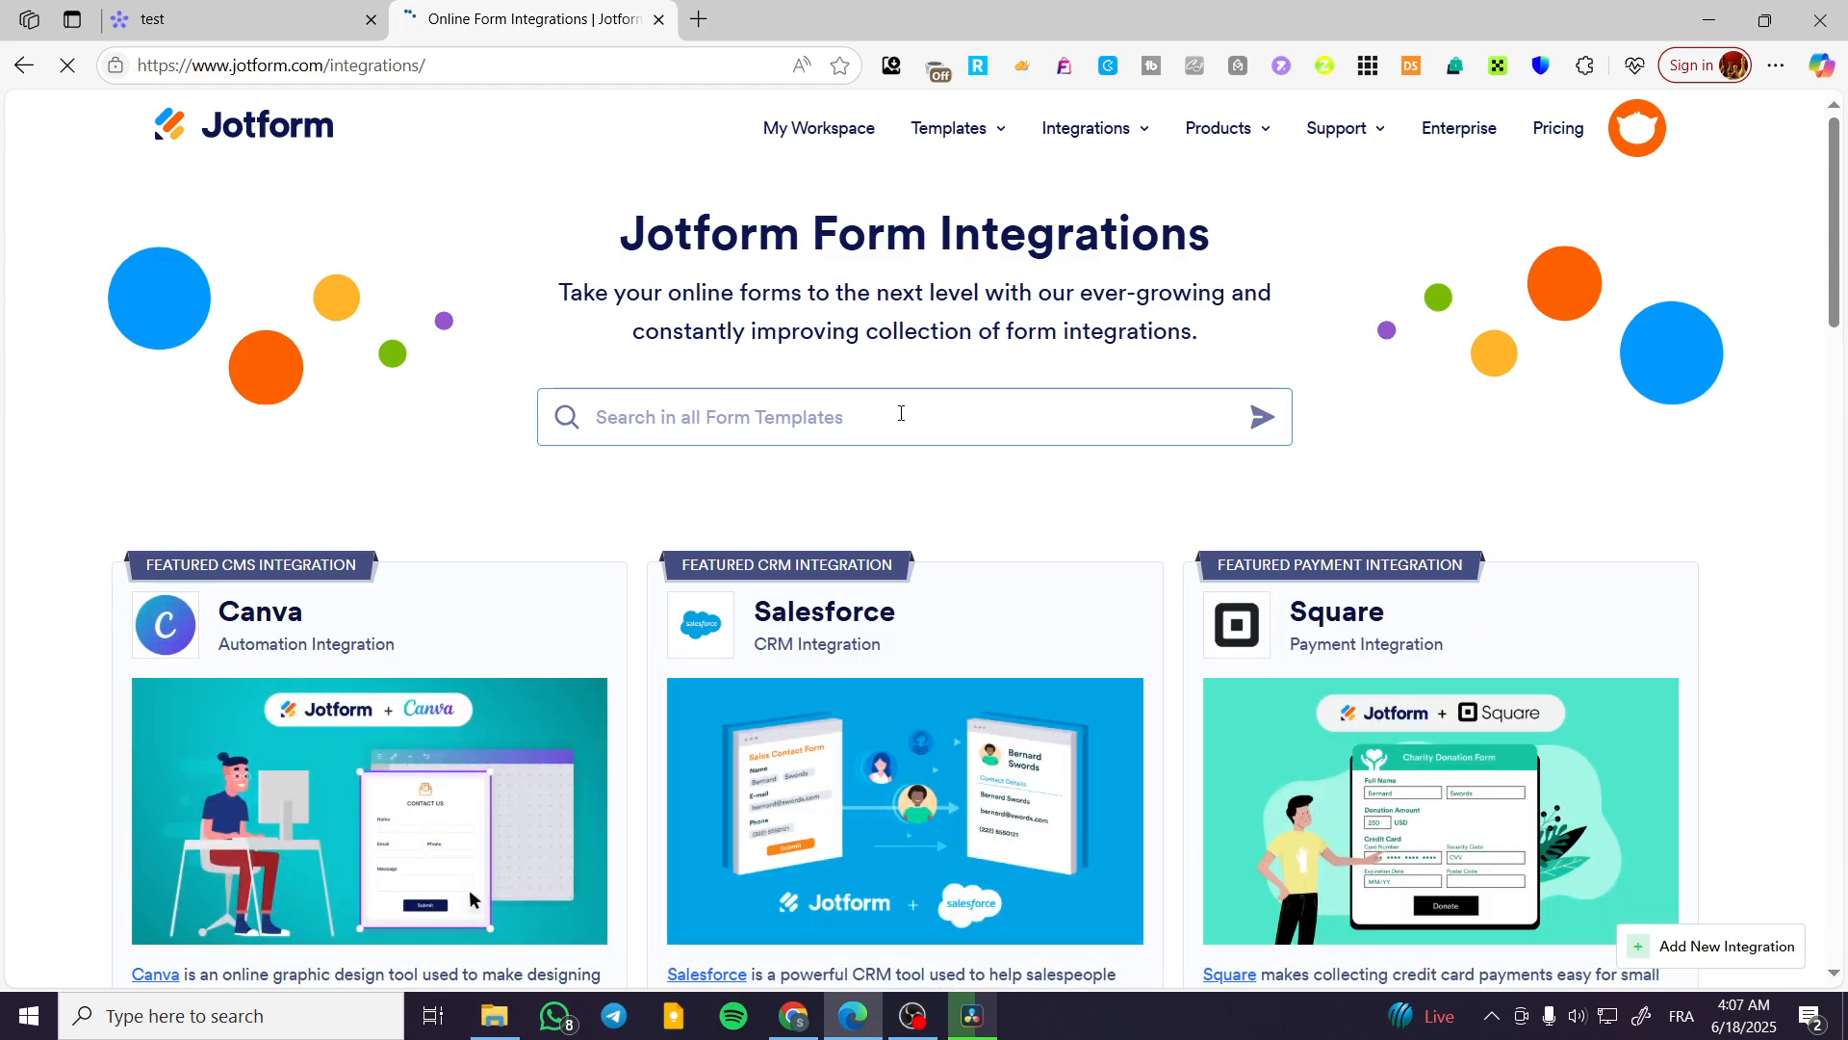
- Search the form integrations for "monday" and open the monday.com integration's details
left_click(899, 413)
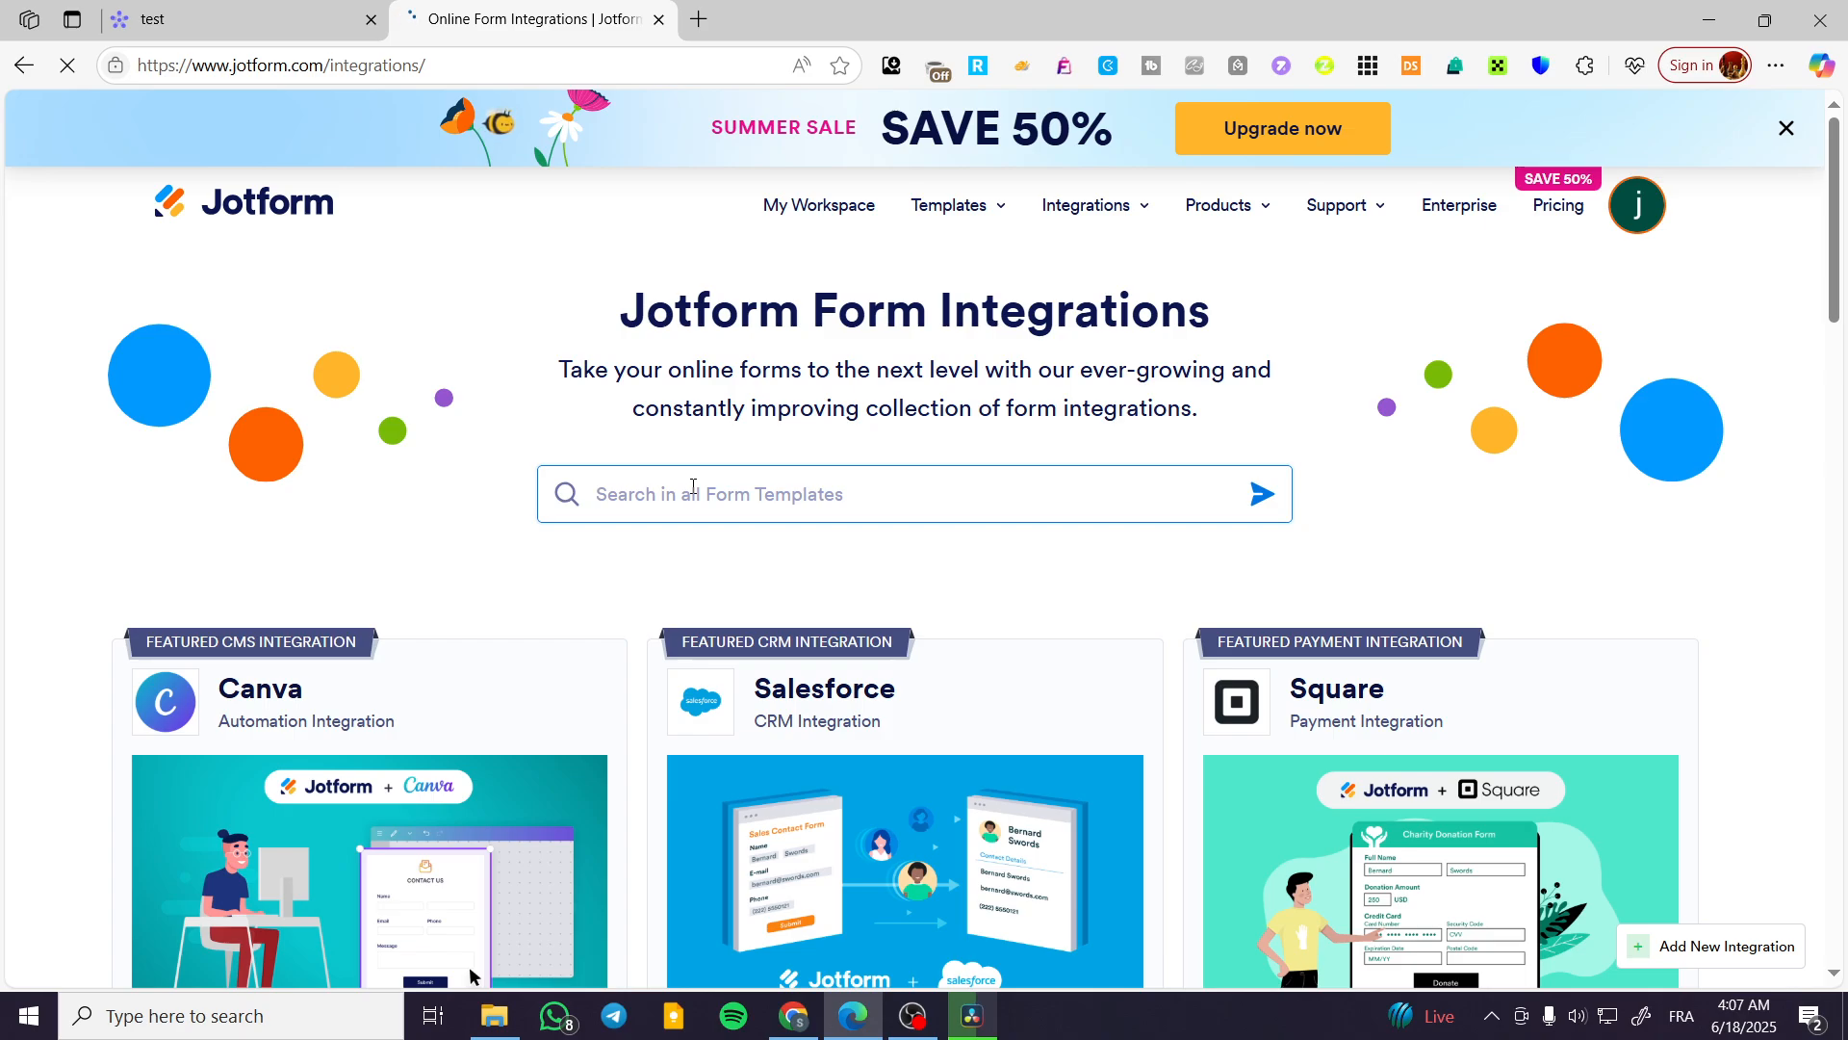
type("monday")
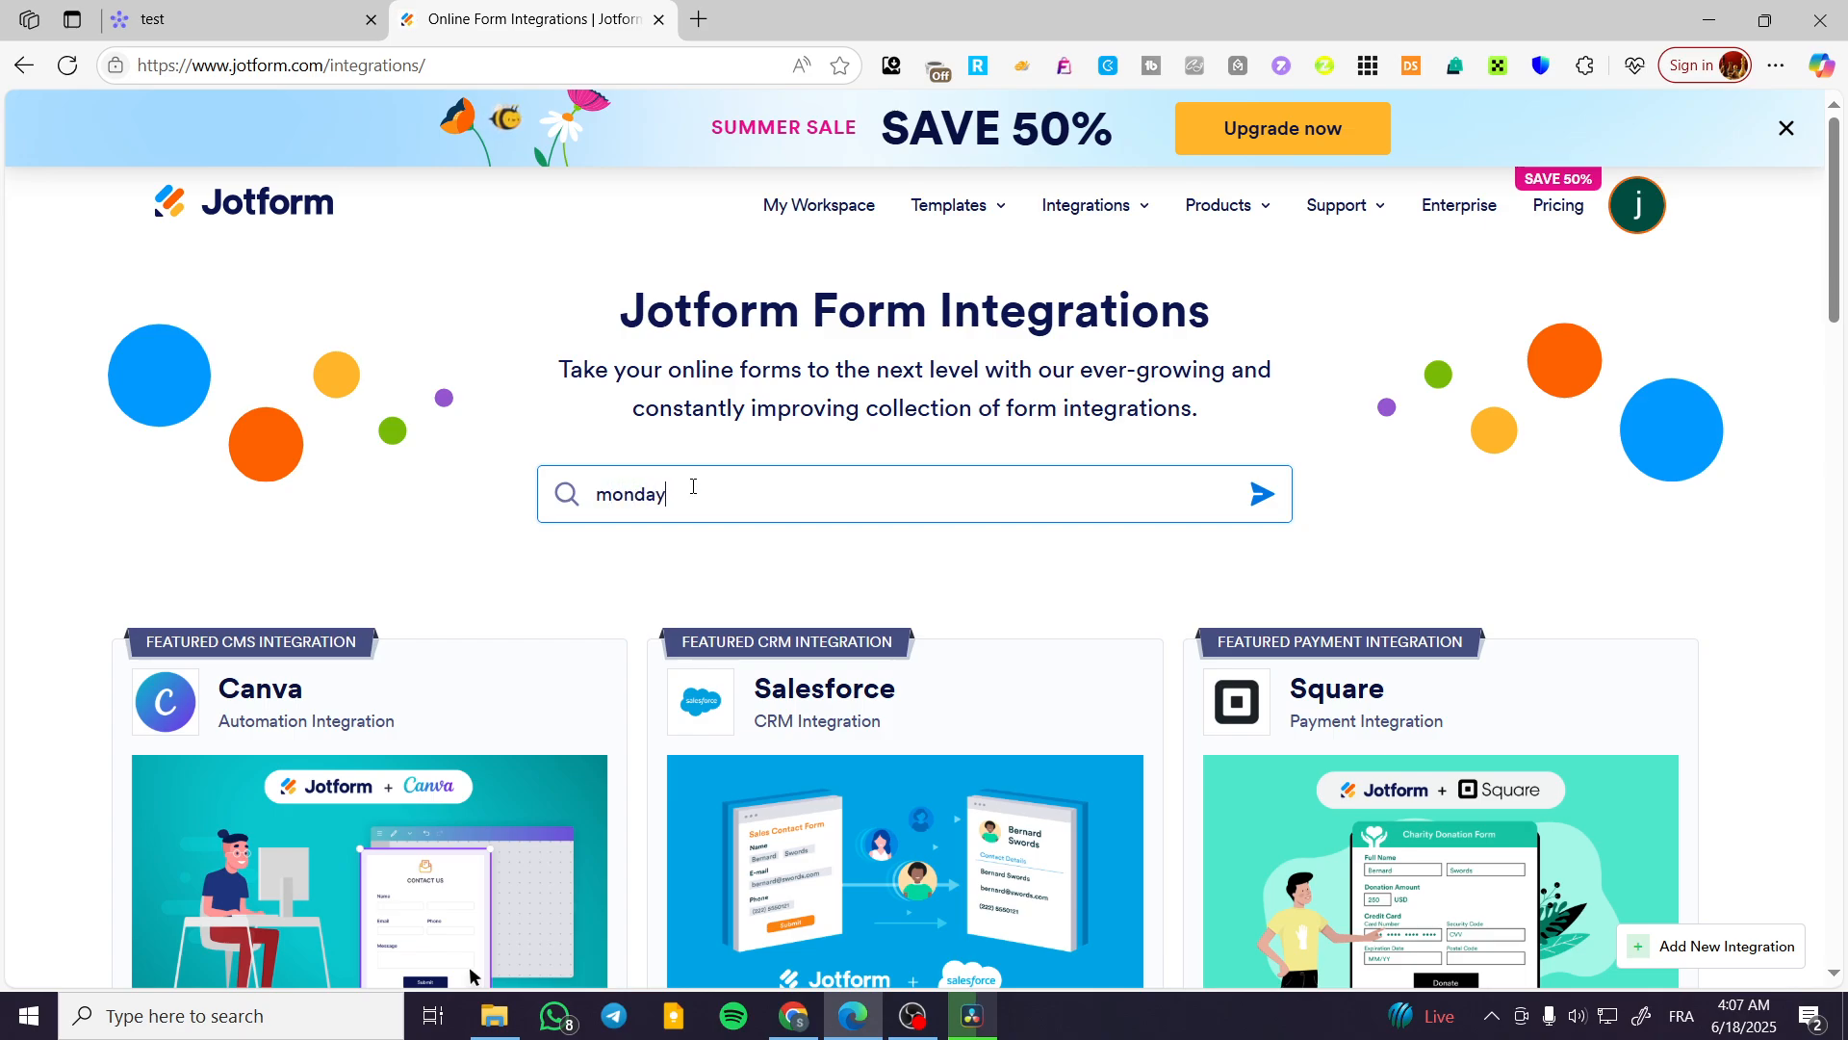
key("Return")
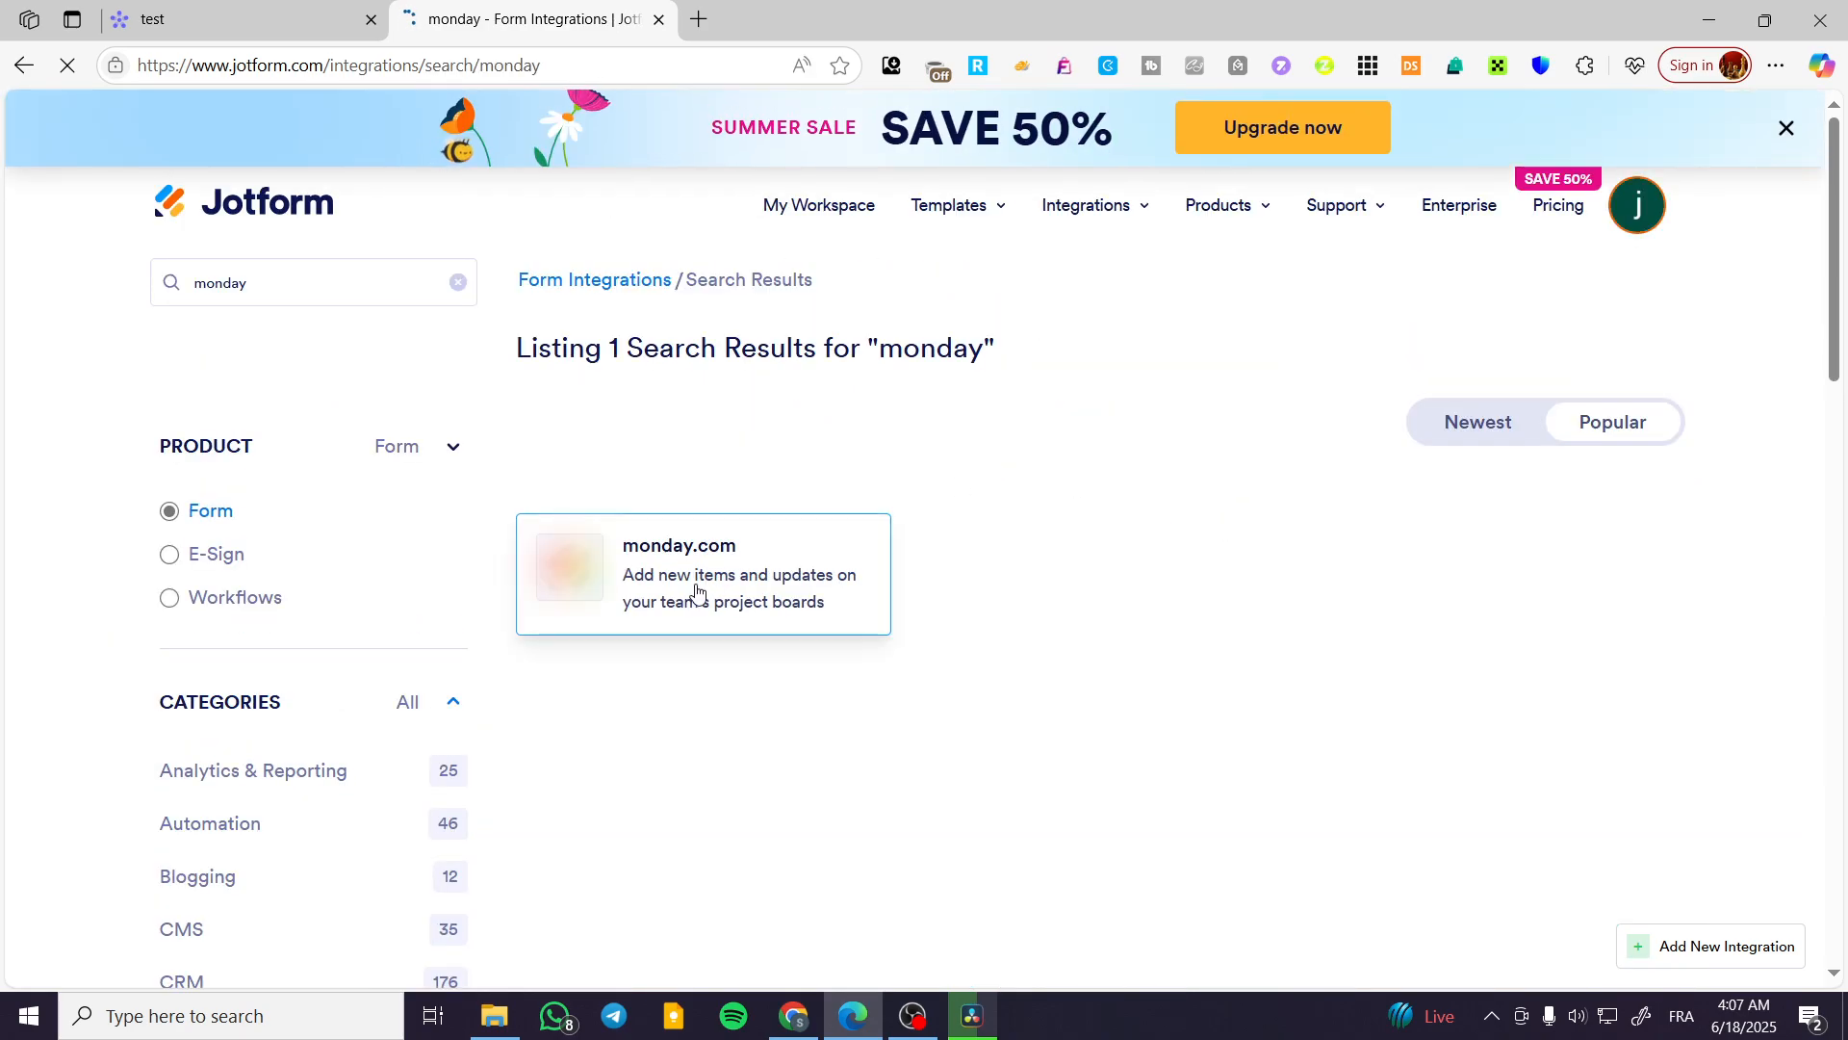
left_click(687, 584)
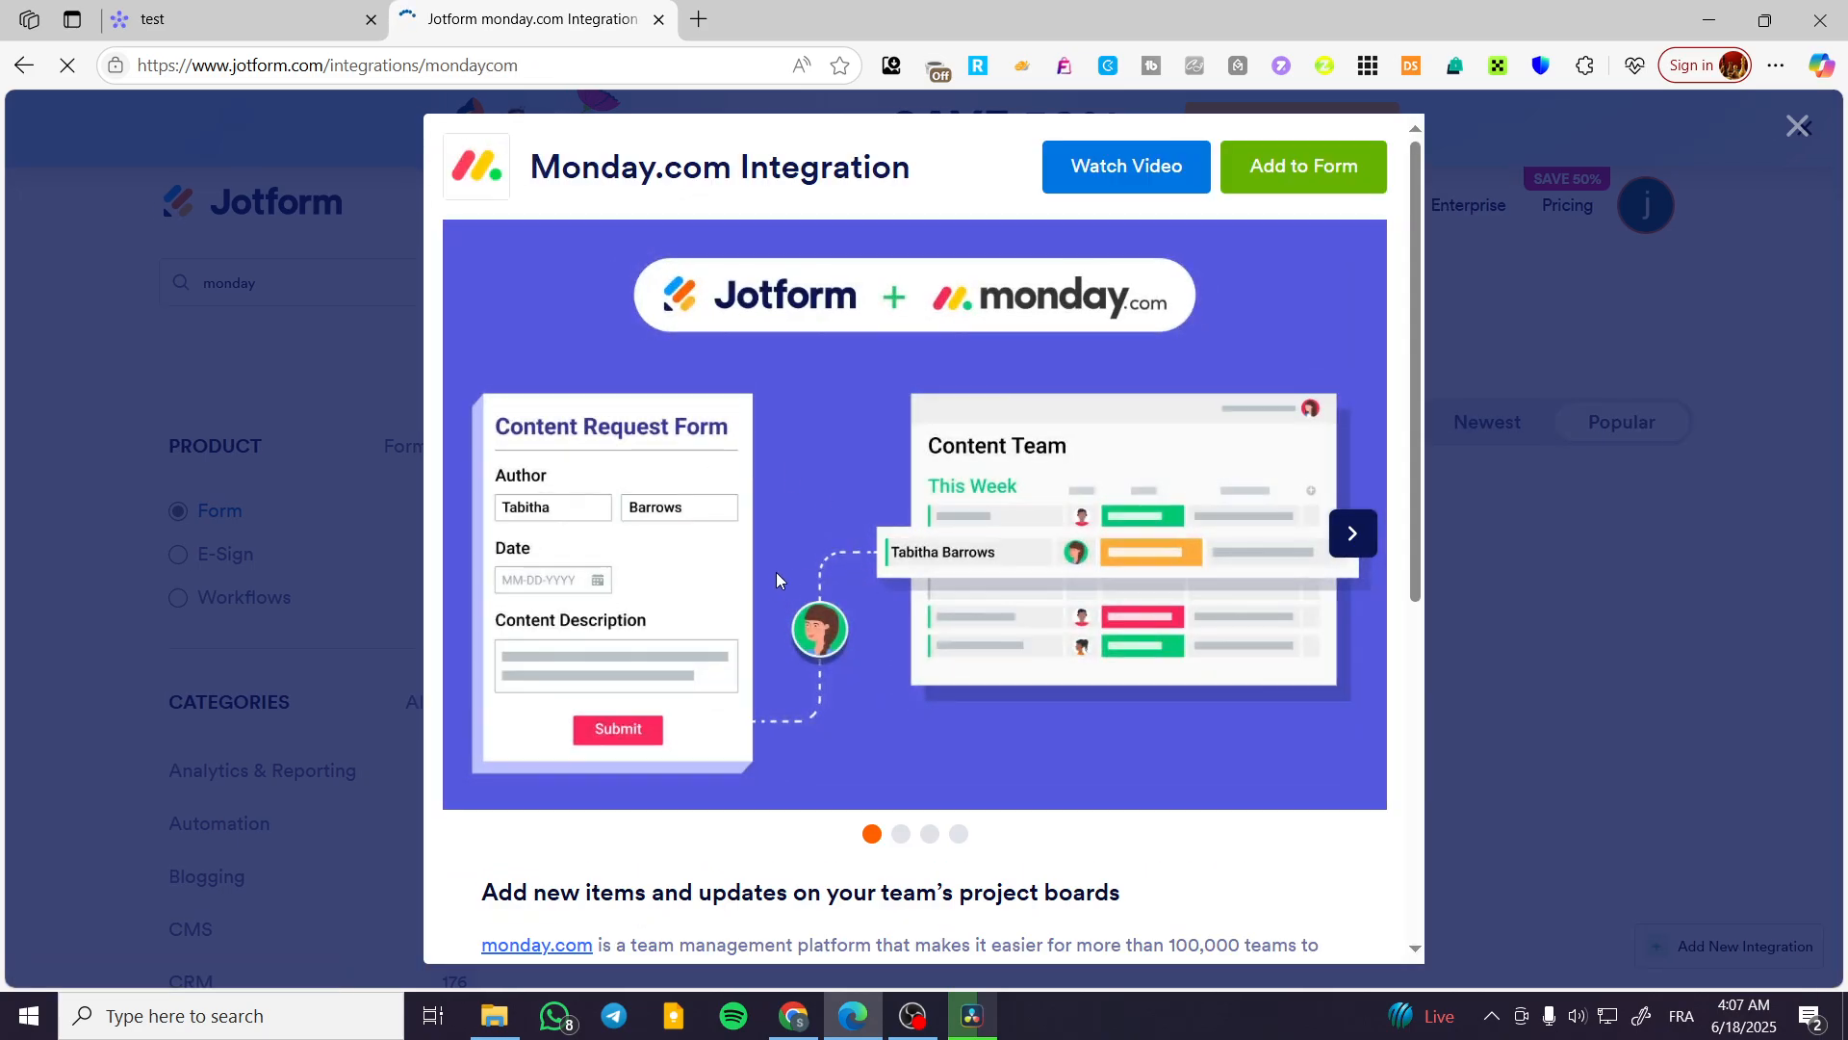
- Read the monday.com integration's description and its list of supported uses
scroll(1066, 448, "down", 3)
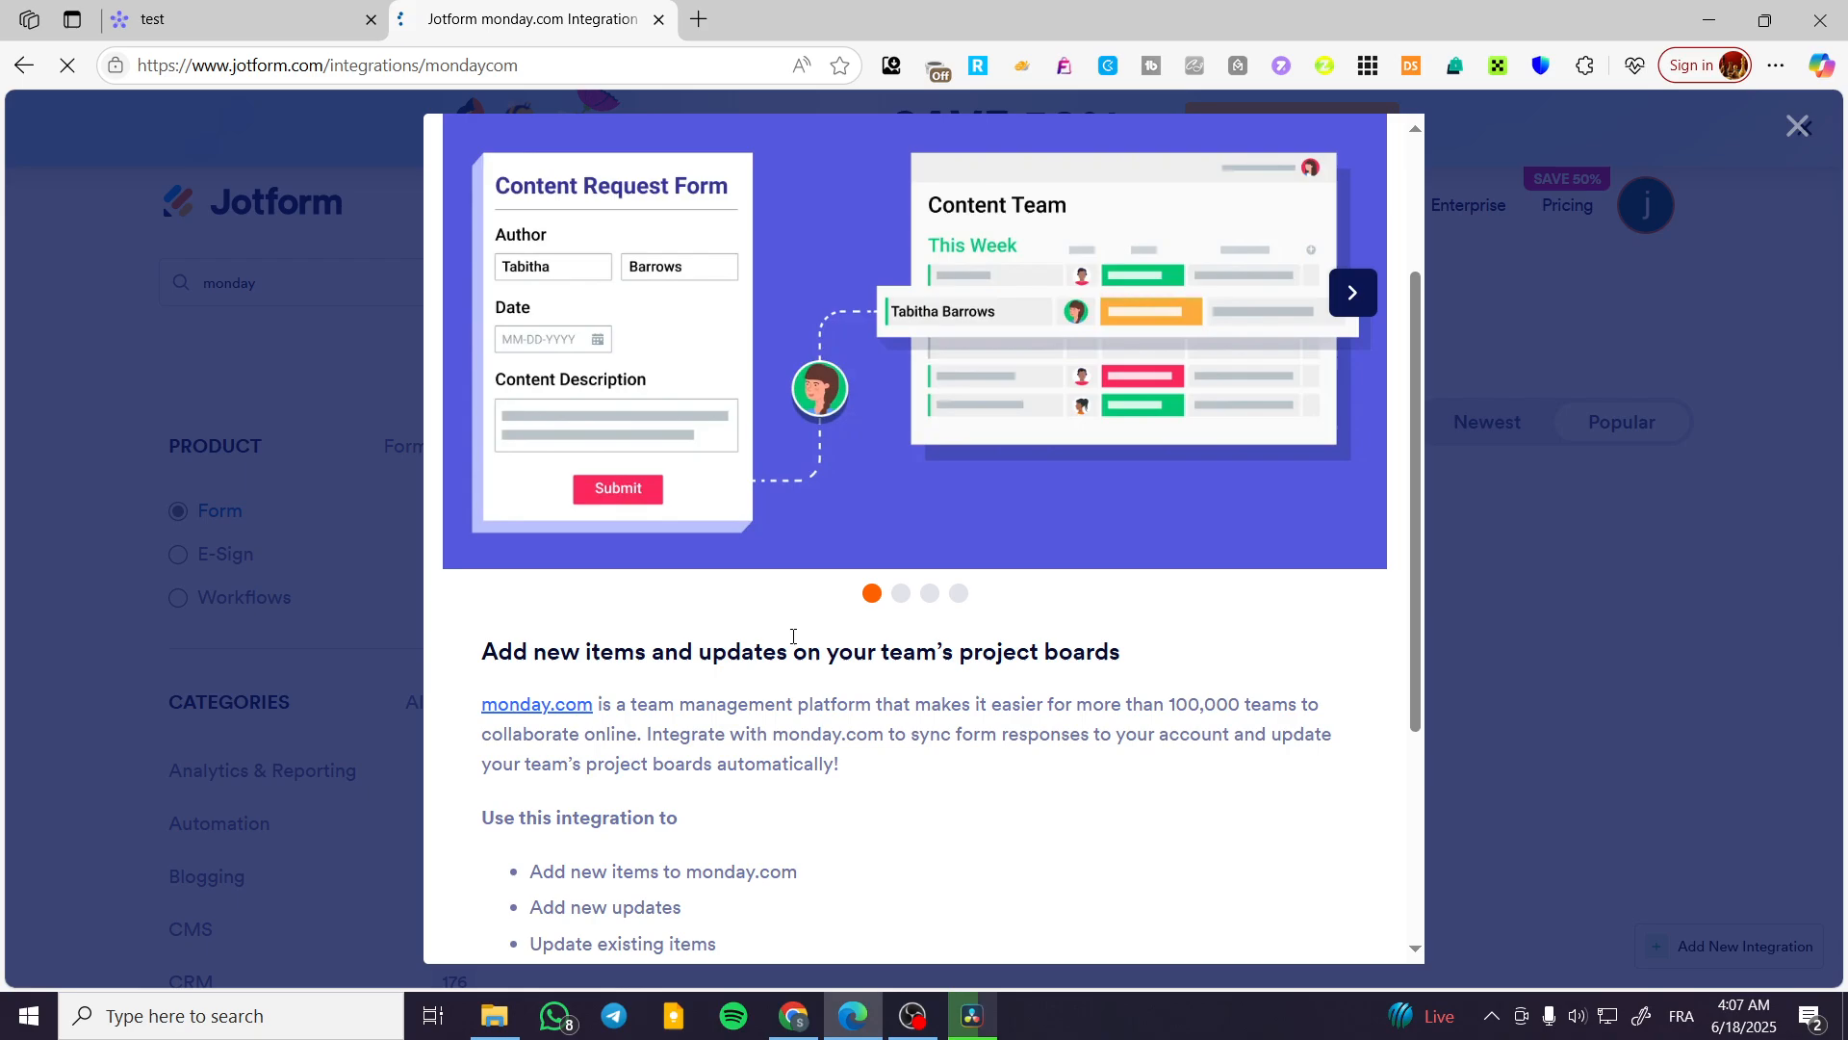
scroll(893, 644, "down", 1)
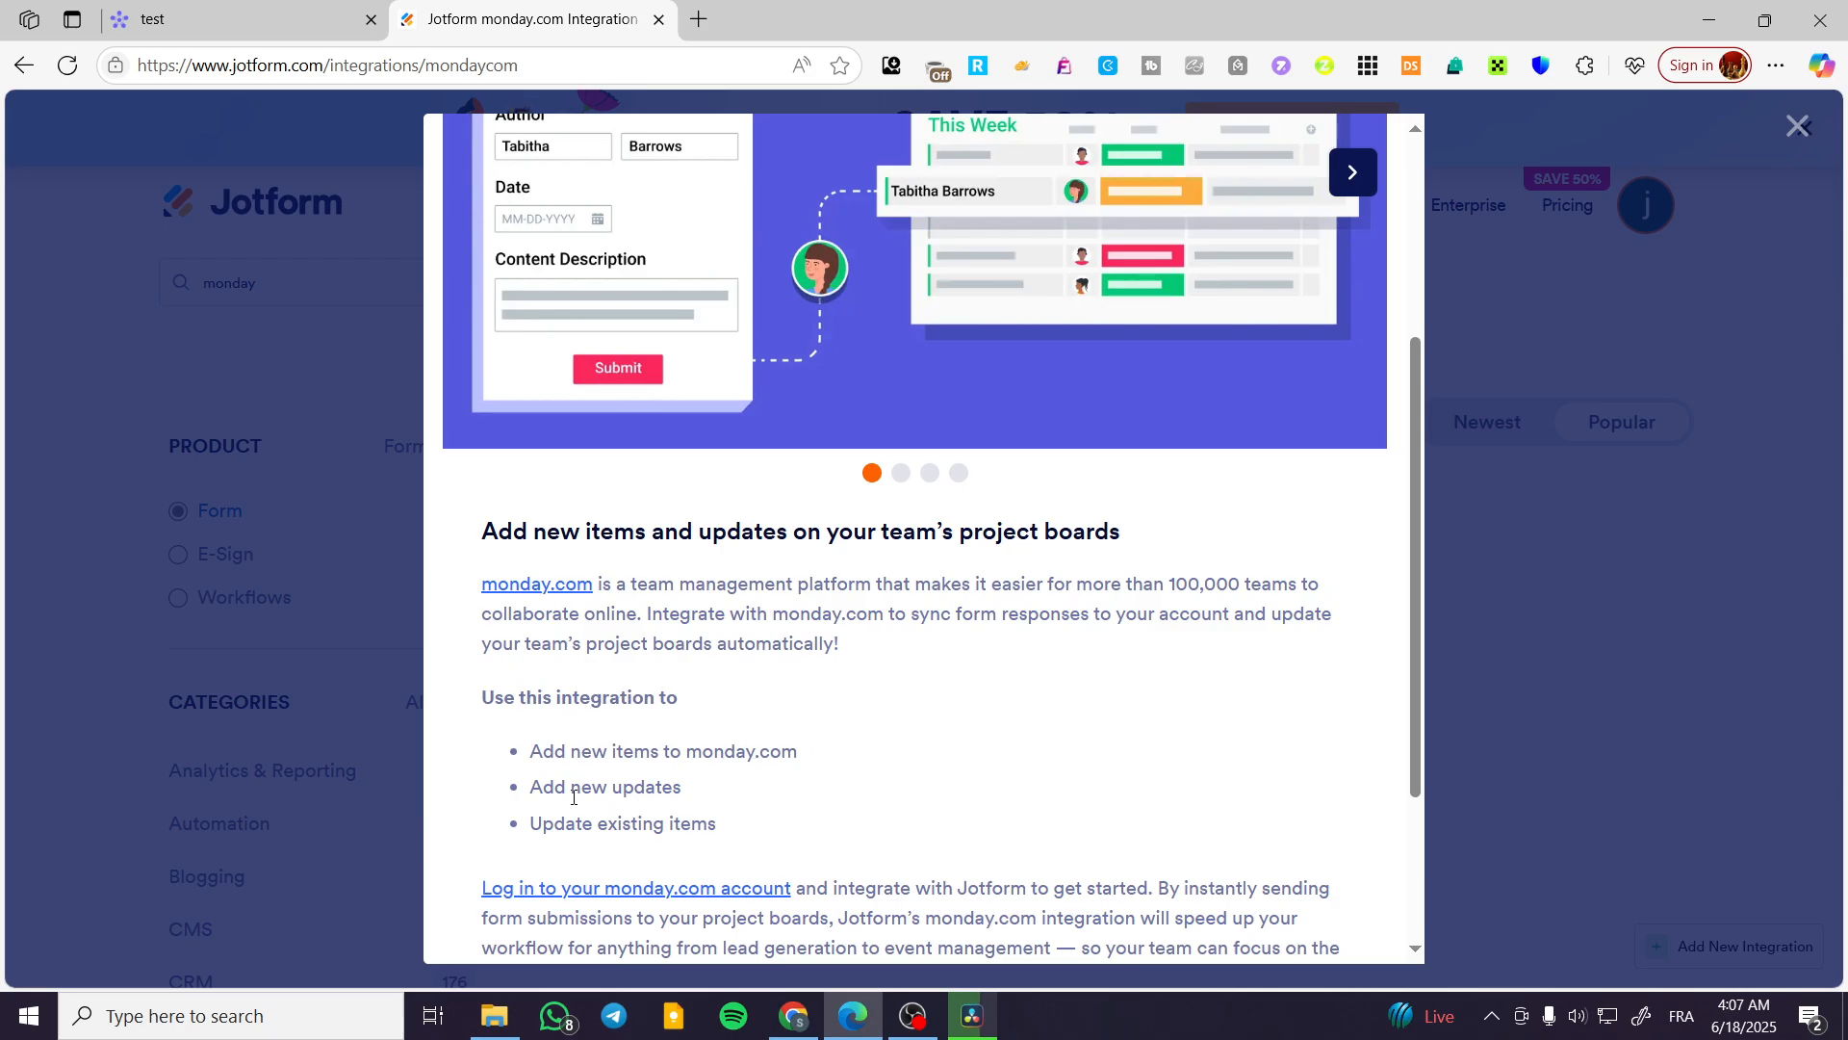
scroll(747, 818, "down", 2)
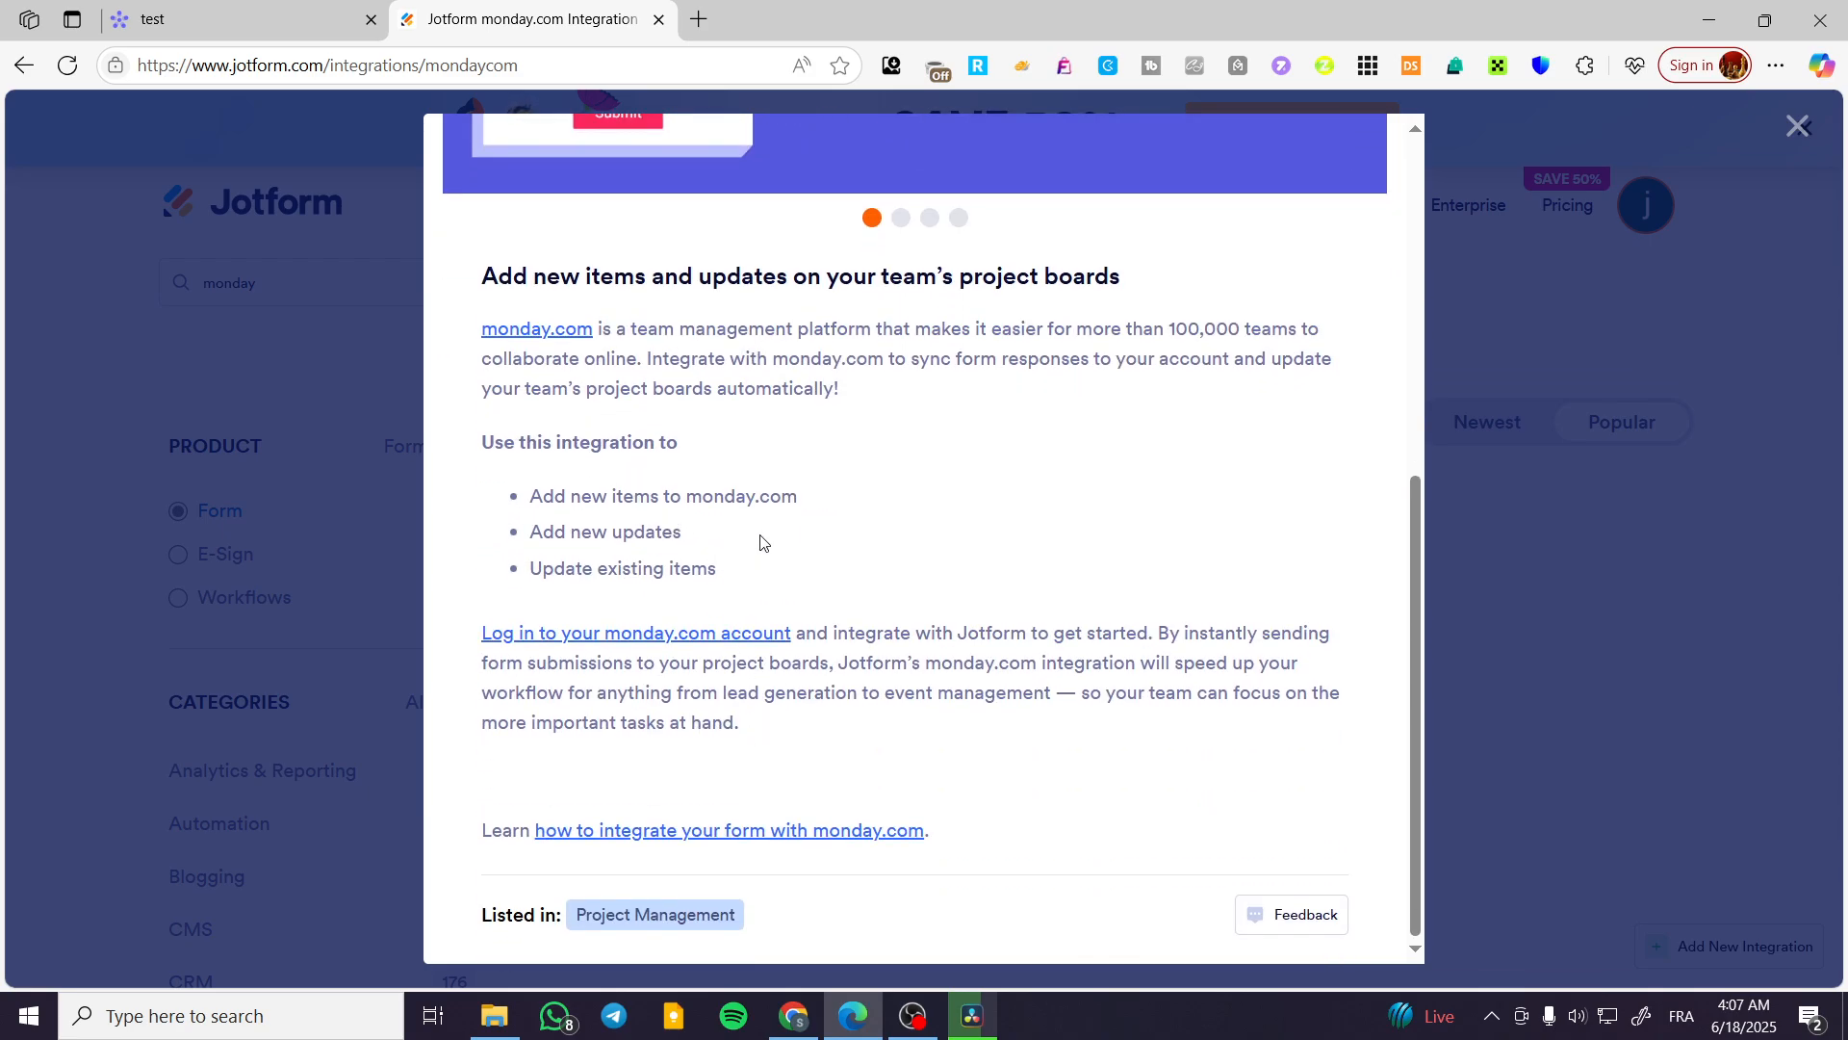
left_click_drag(749, 582, 535, 487)
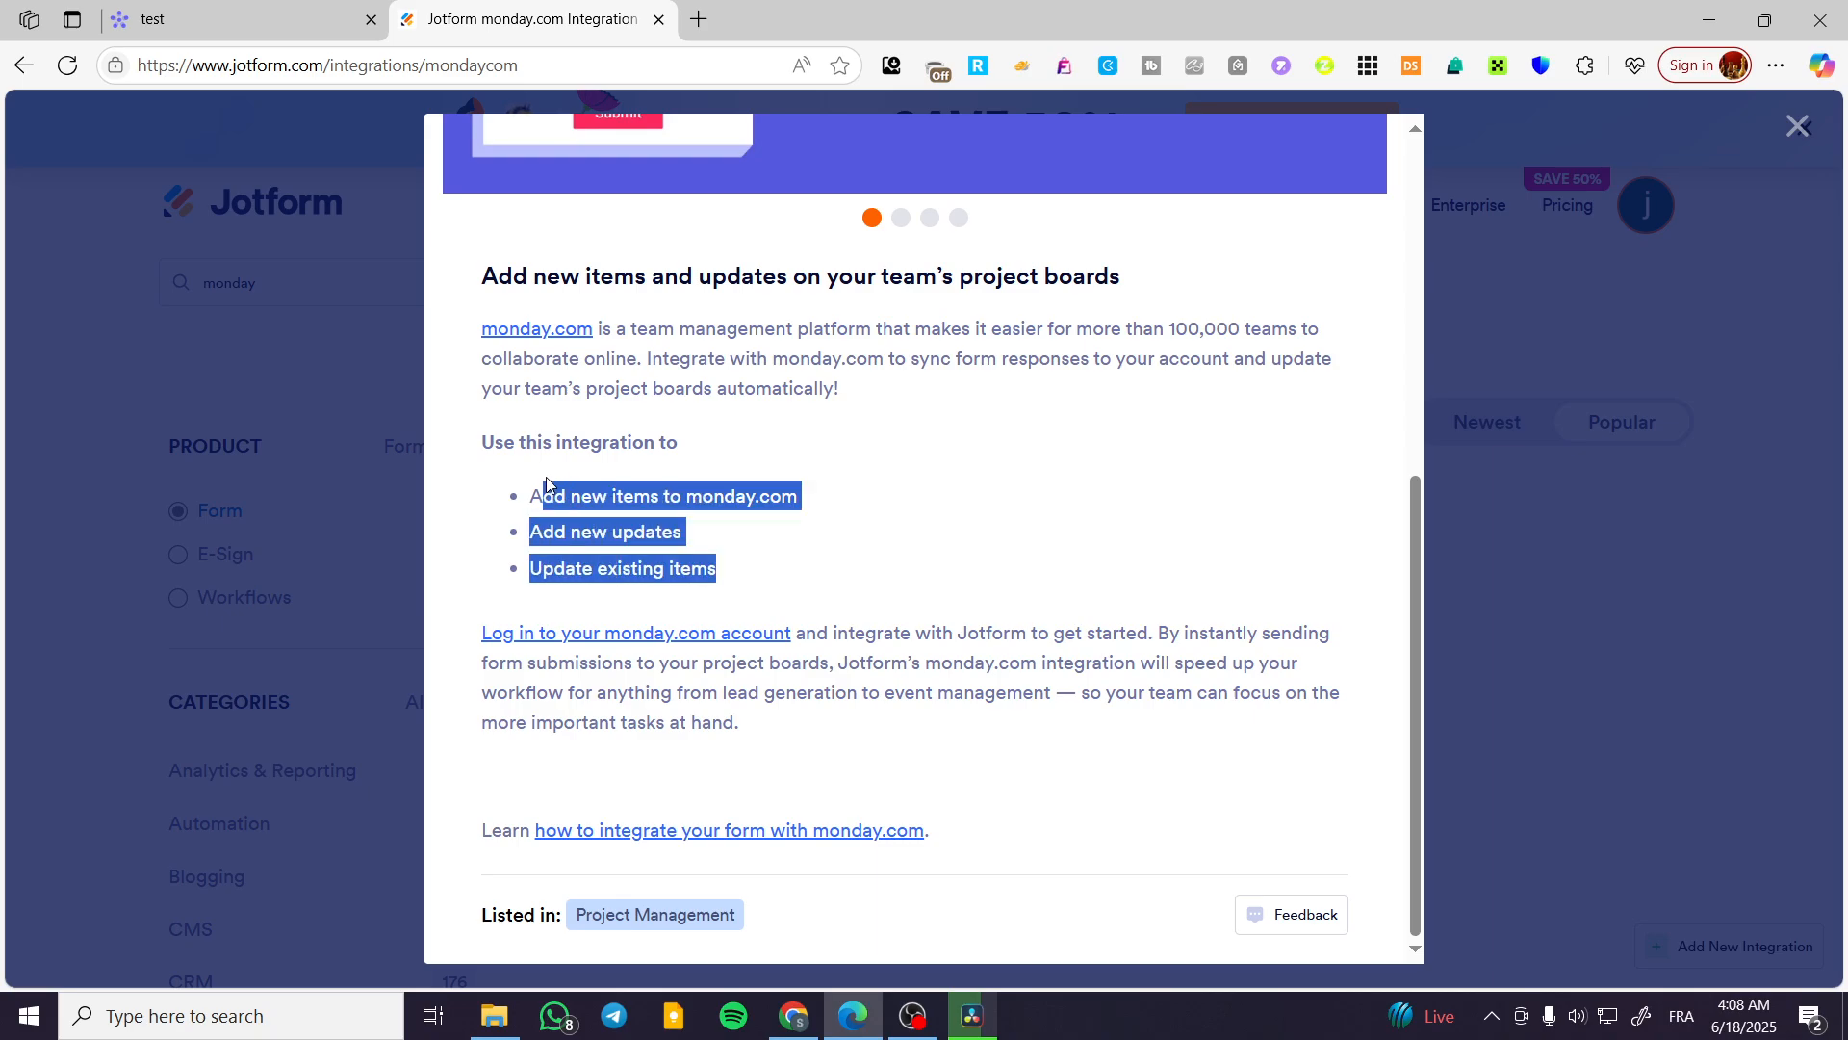
left_click(859, 583)
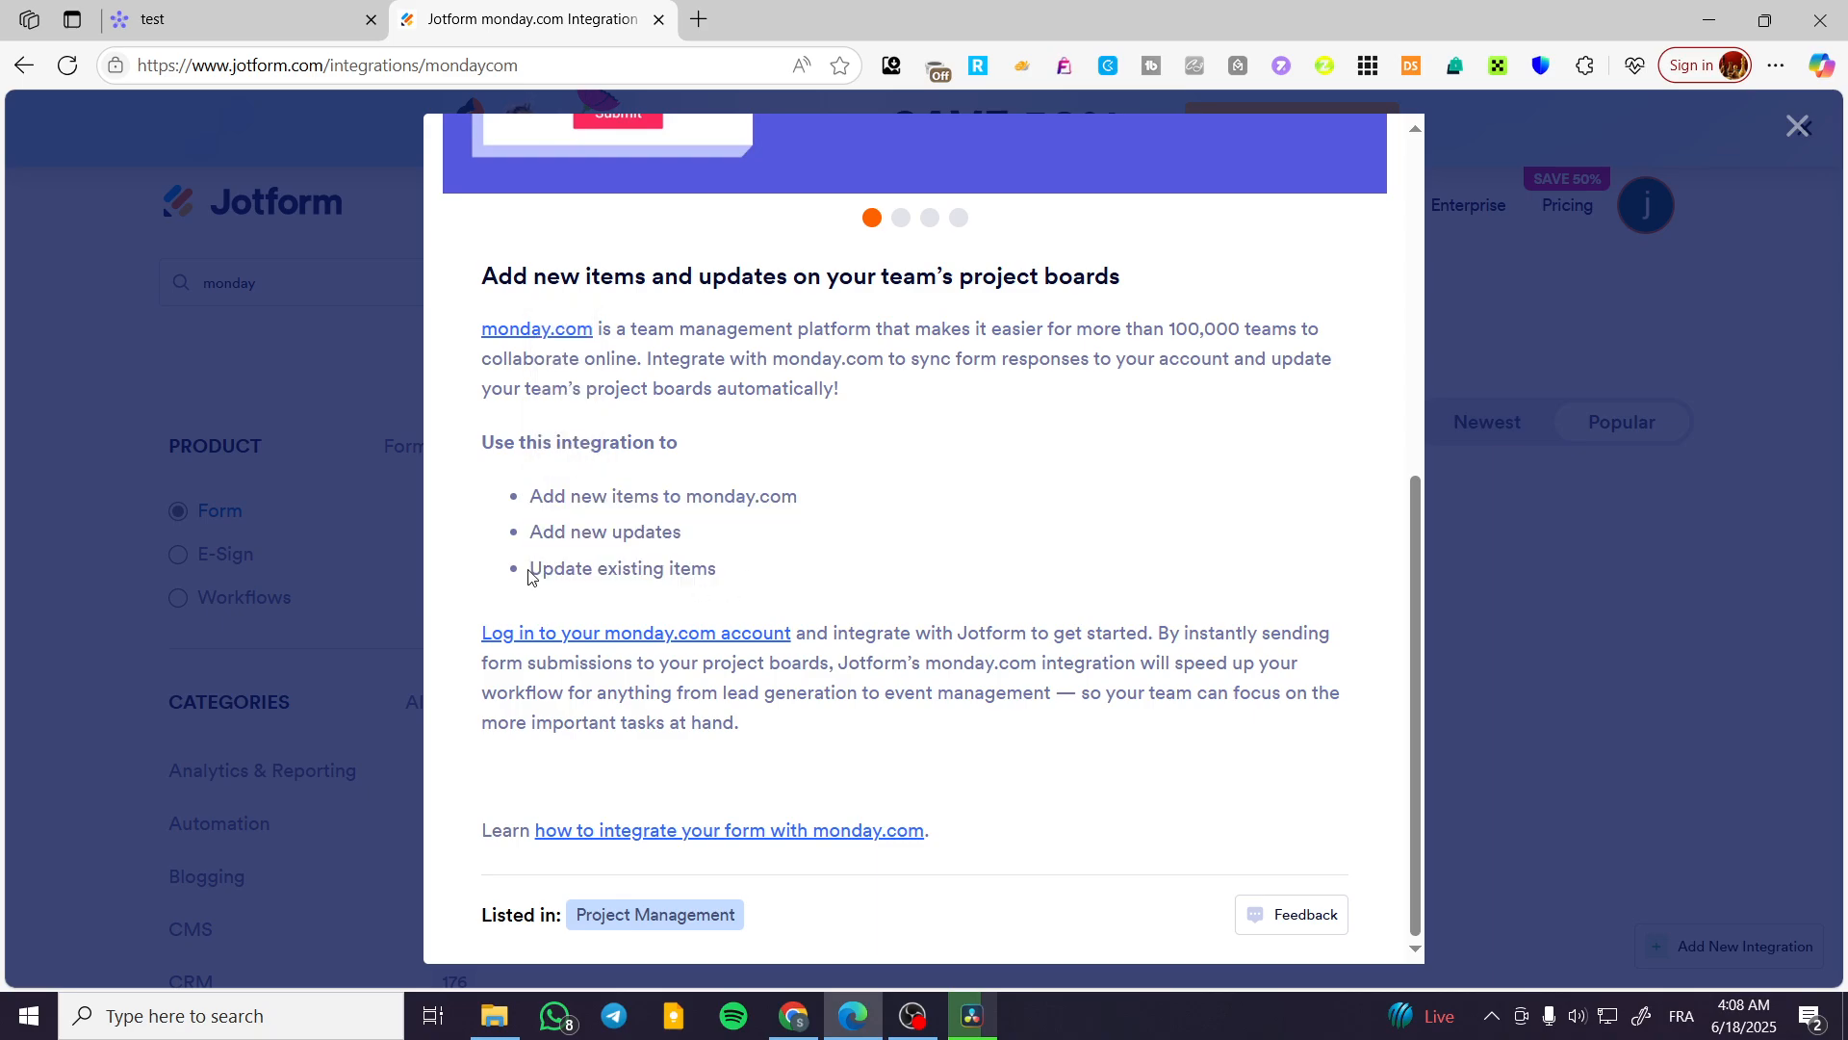
scroll(665, 558, "up", 2)
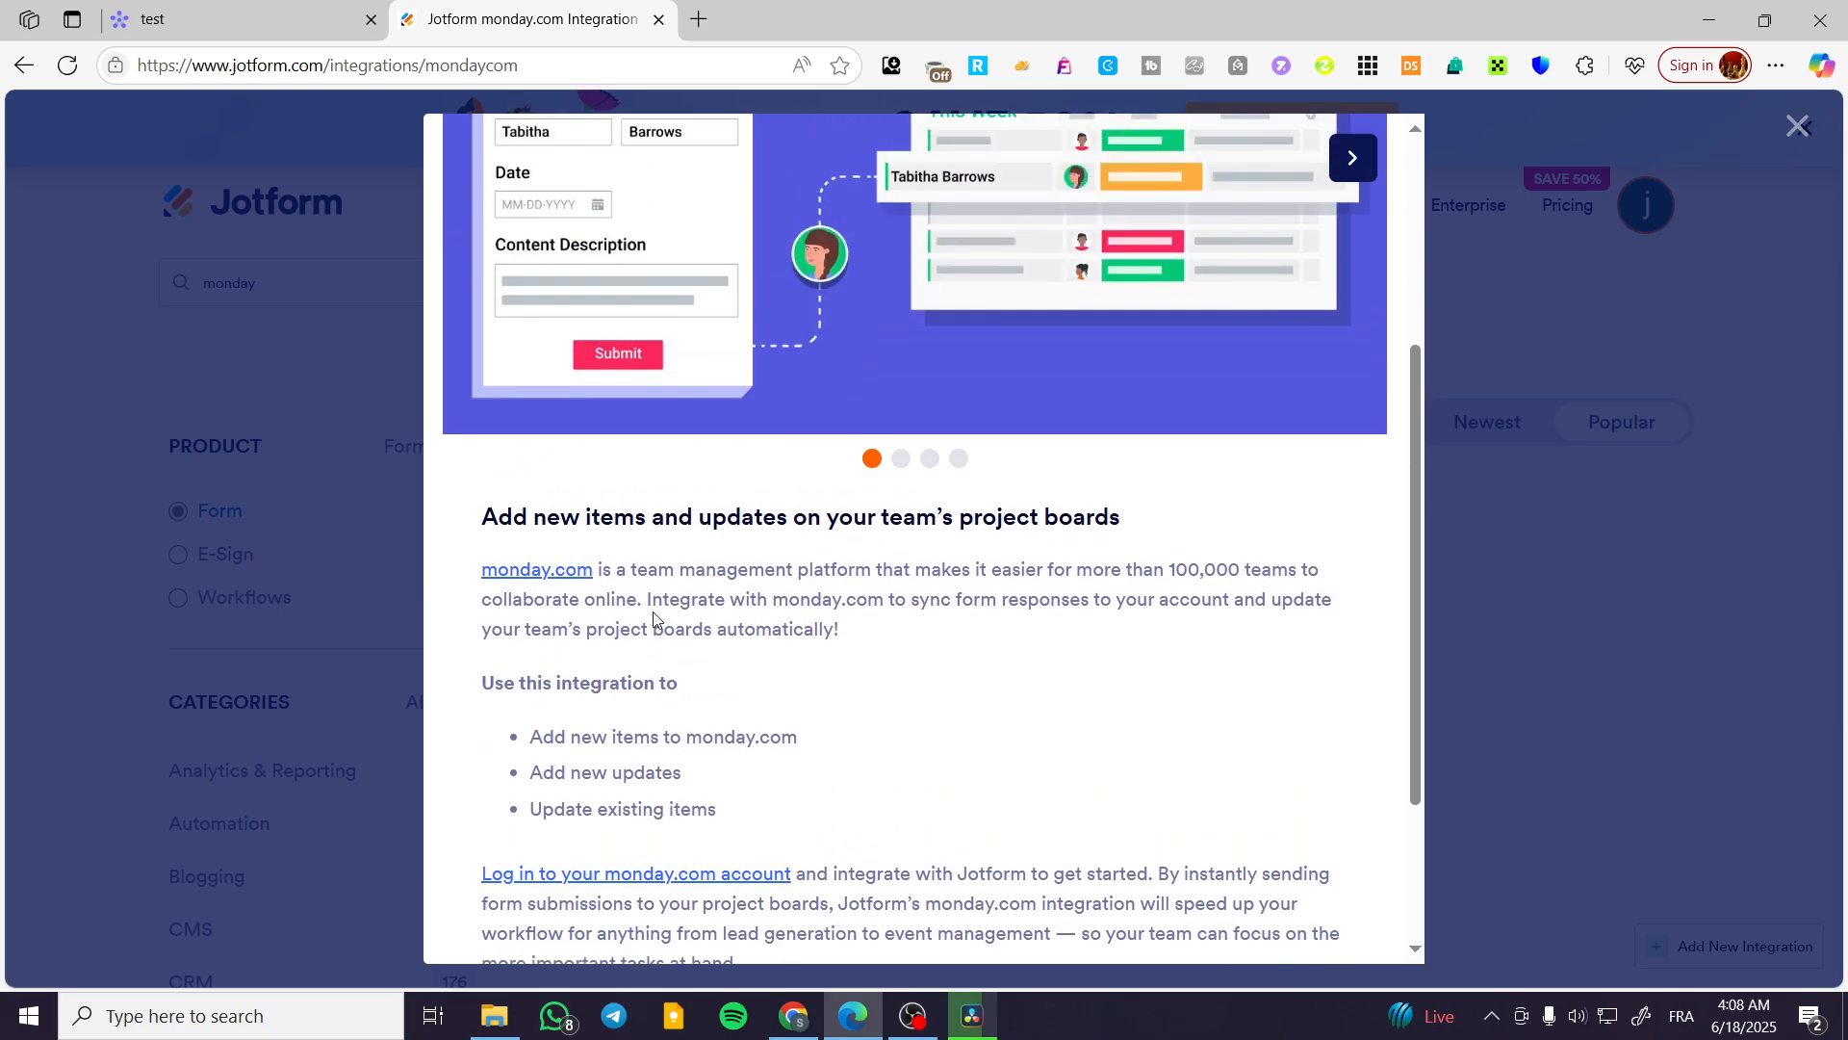
scroll(653, 619, "up", 3)
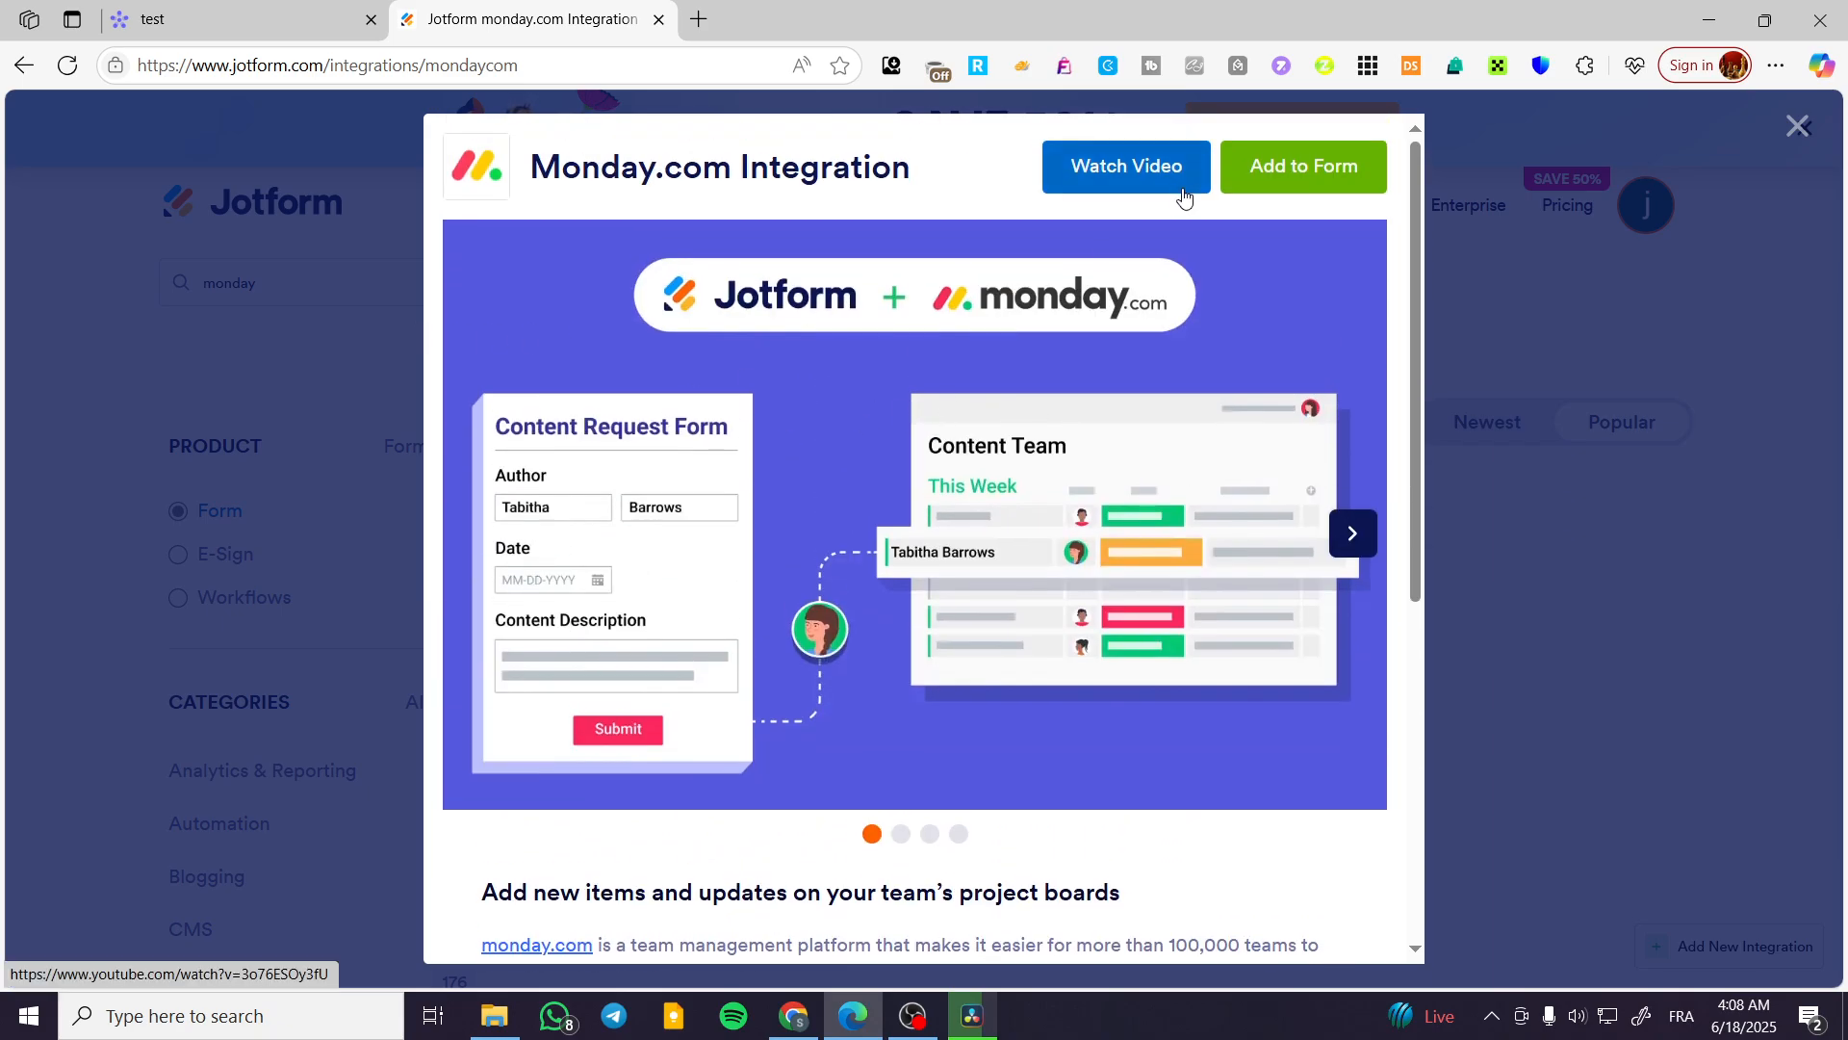
left_click(1305, 168)
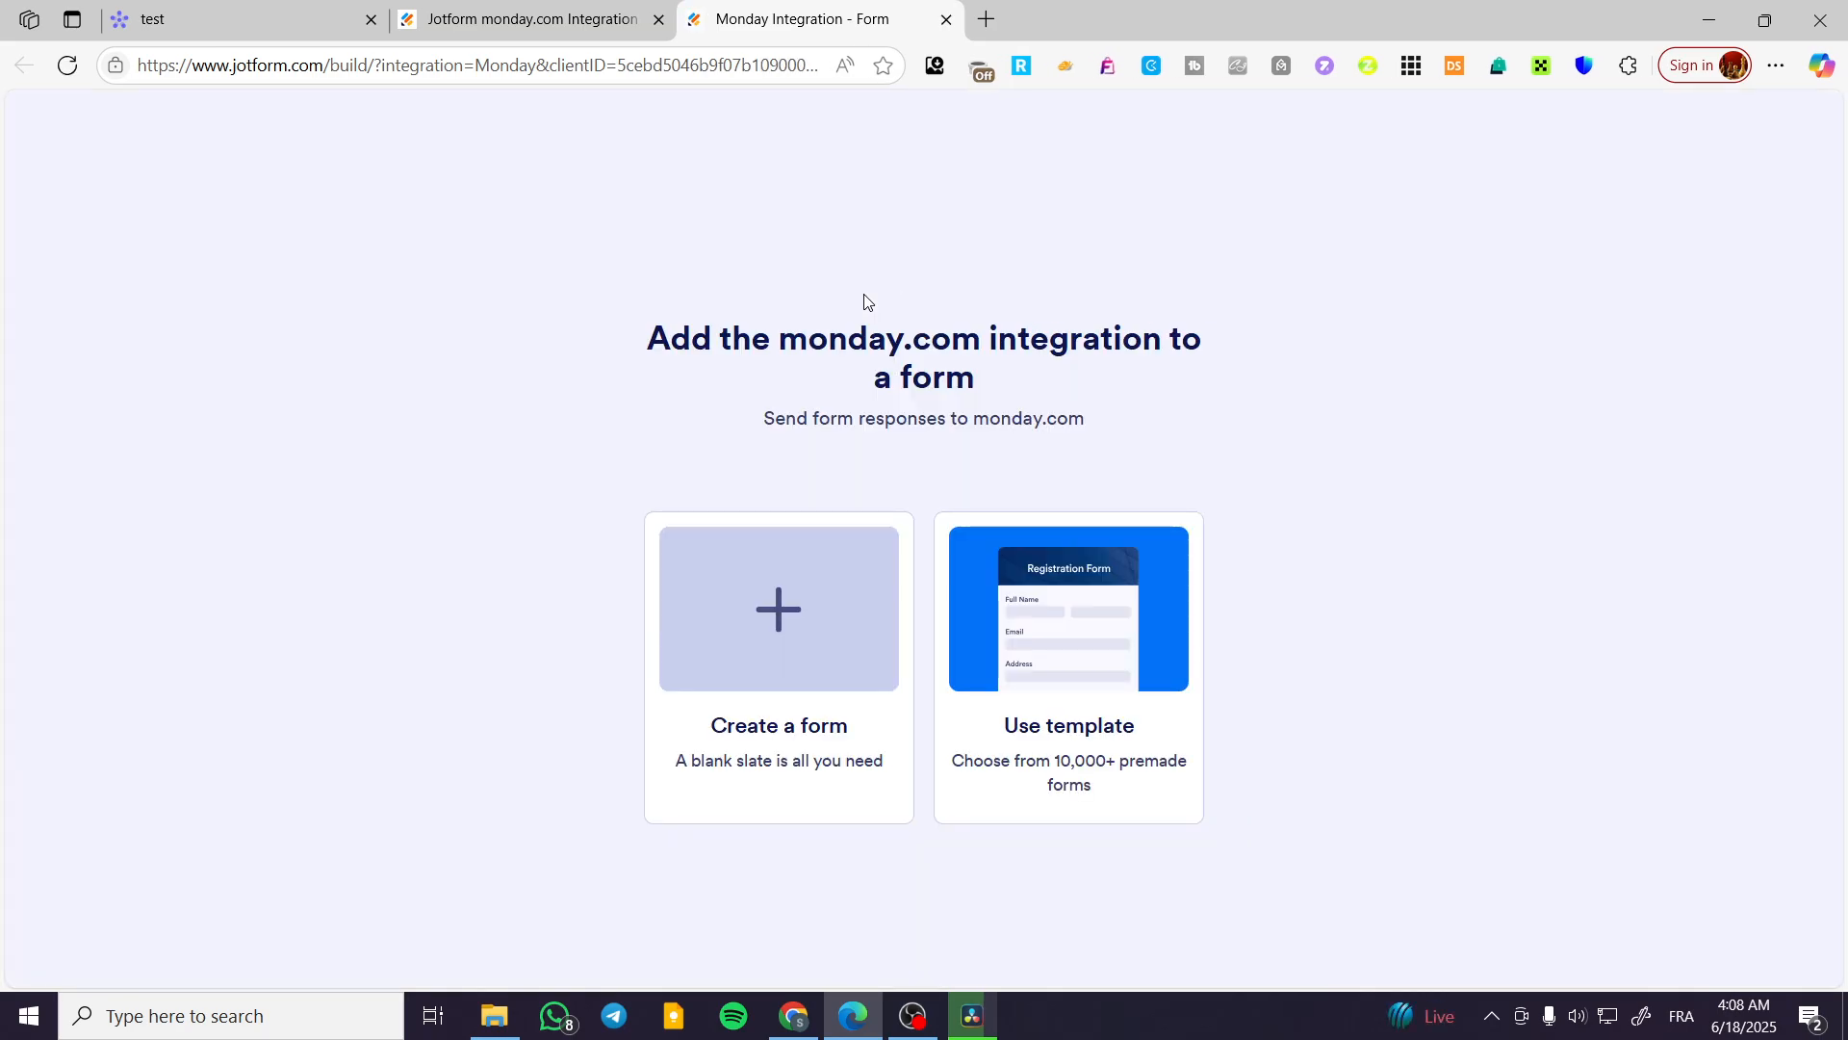
left_click(947, 20)
left_click(1435, 421)
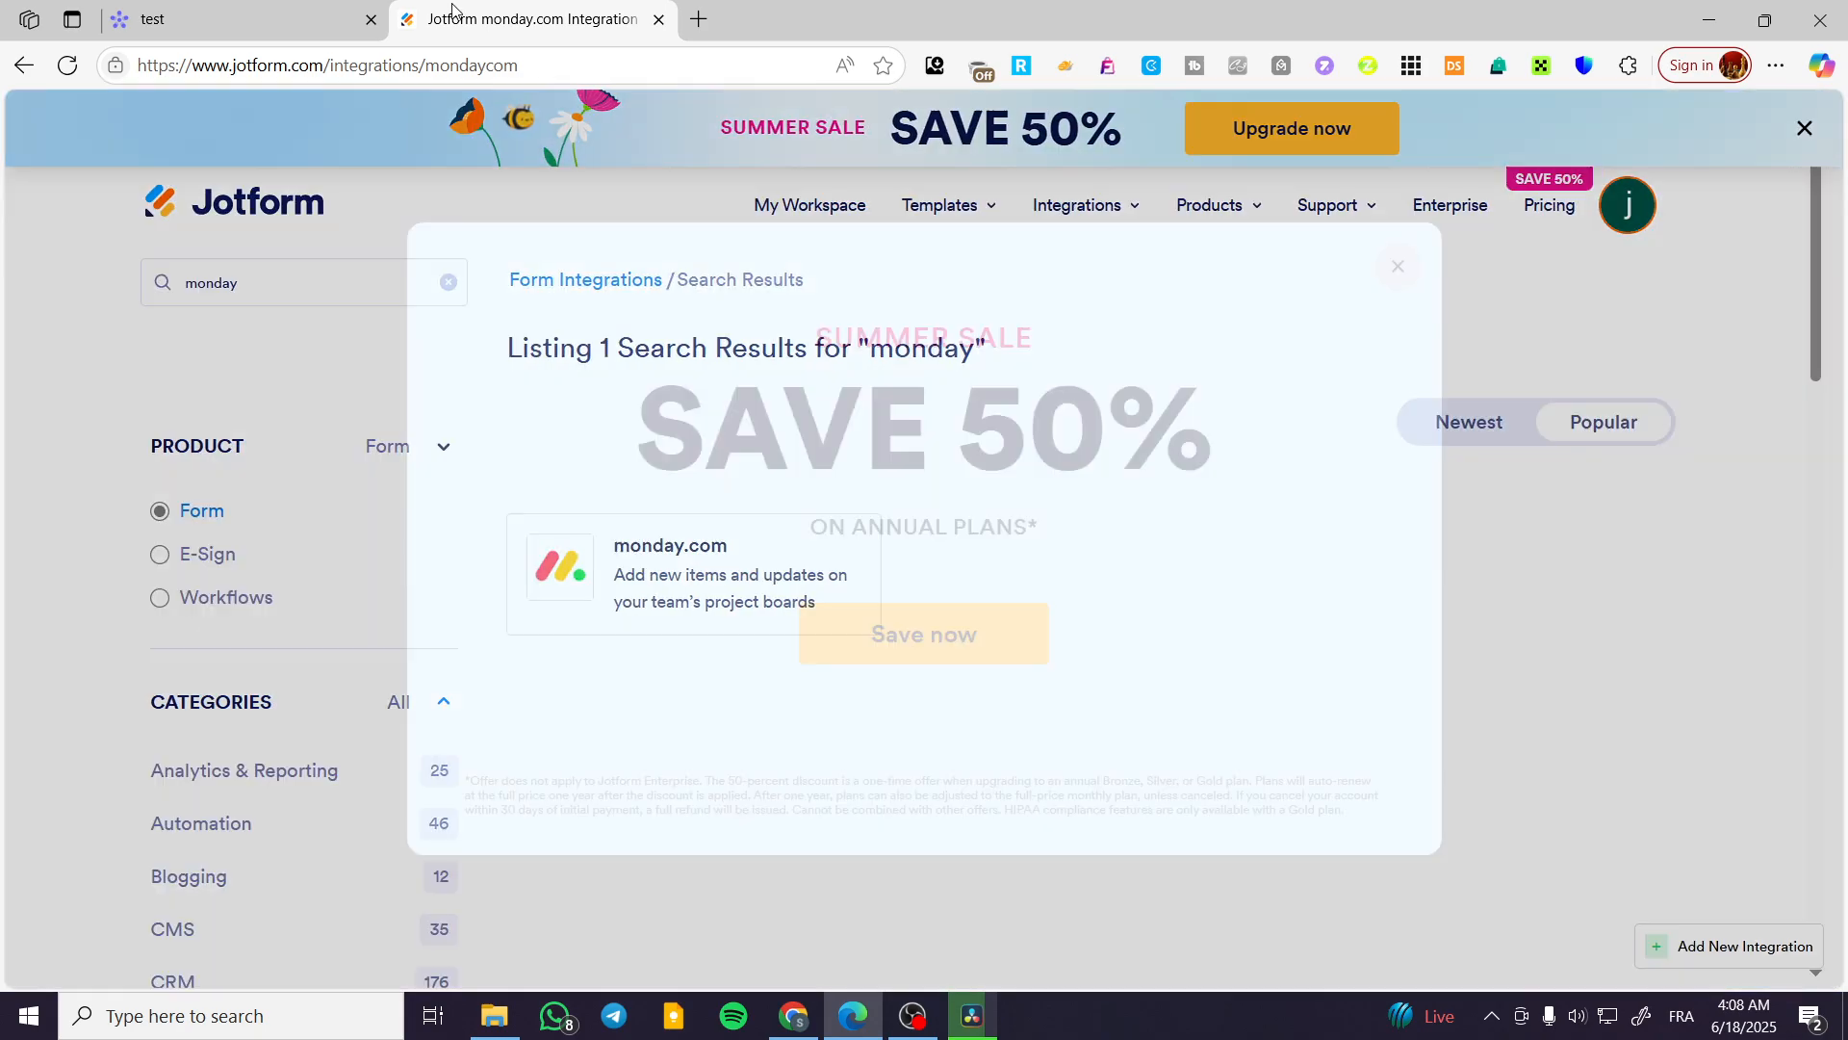
left_click(1394, 274)
- Switch to monday.com, search its app marketplace for "jotform" and open the Jotform app listing
left_click(323, 14)
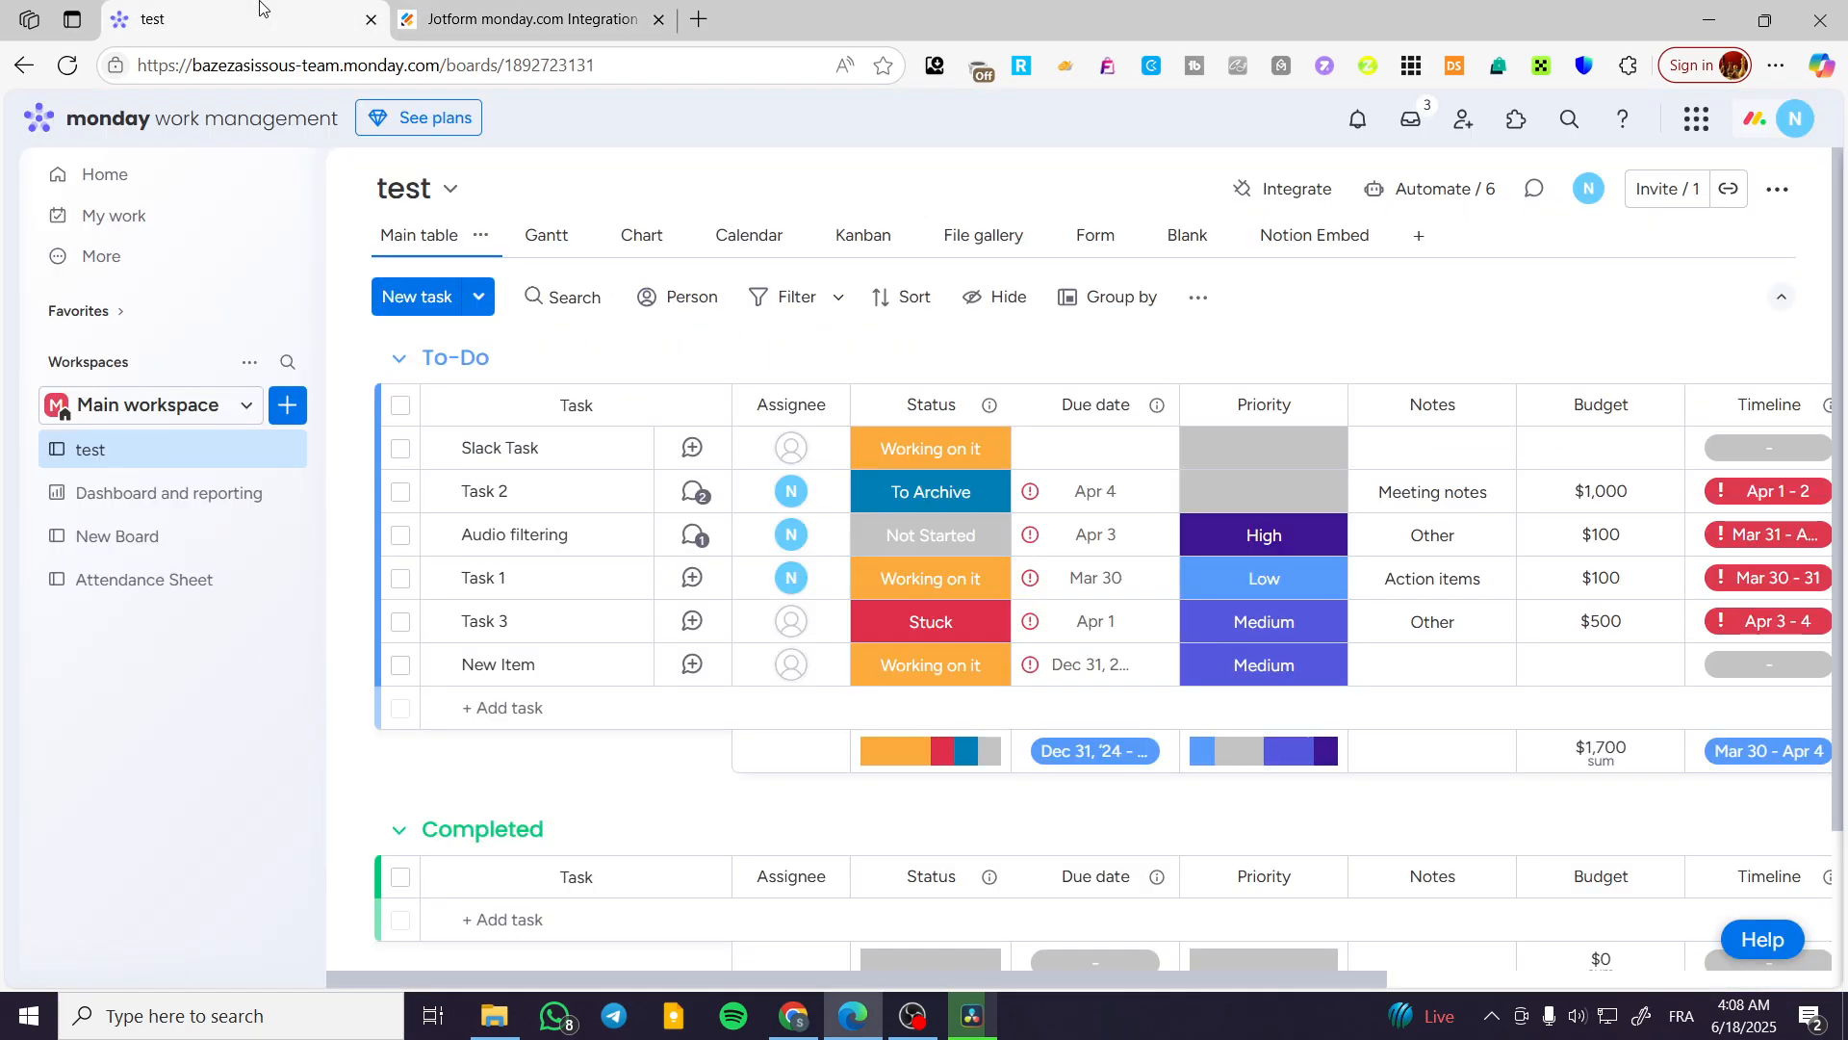
left_click(1793, 132)
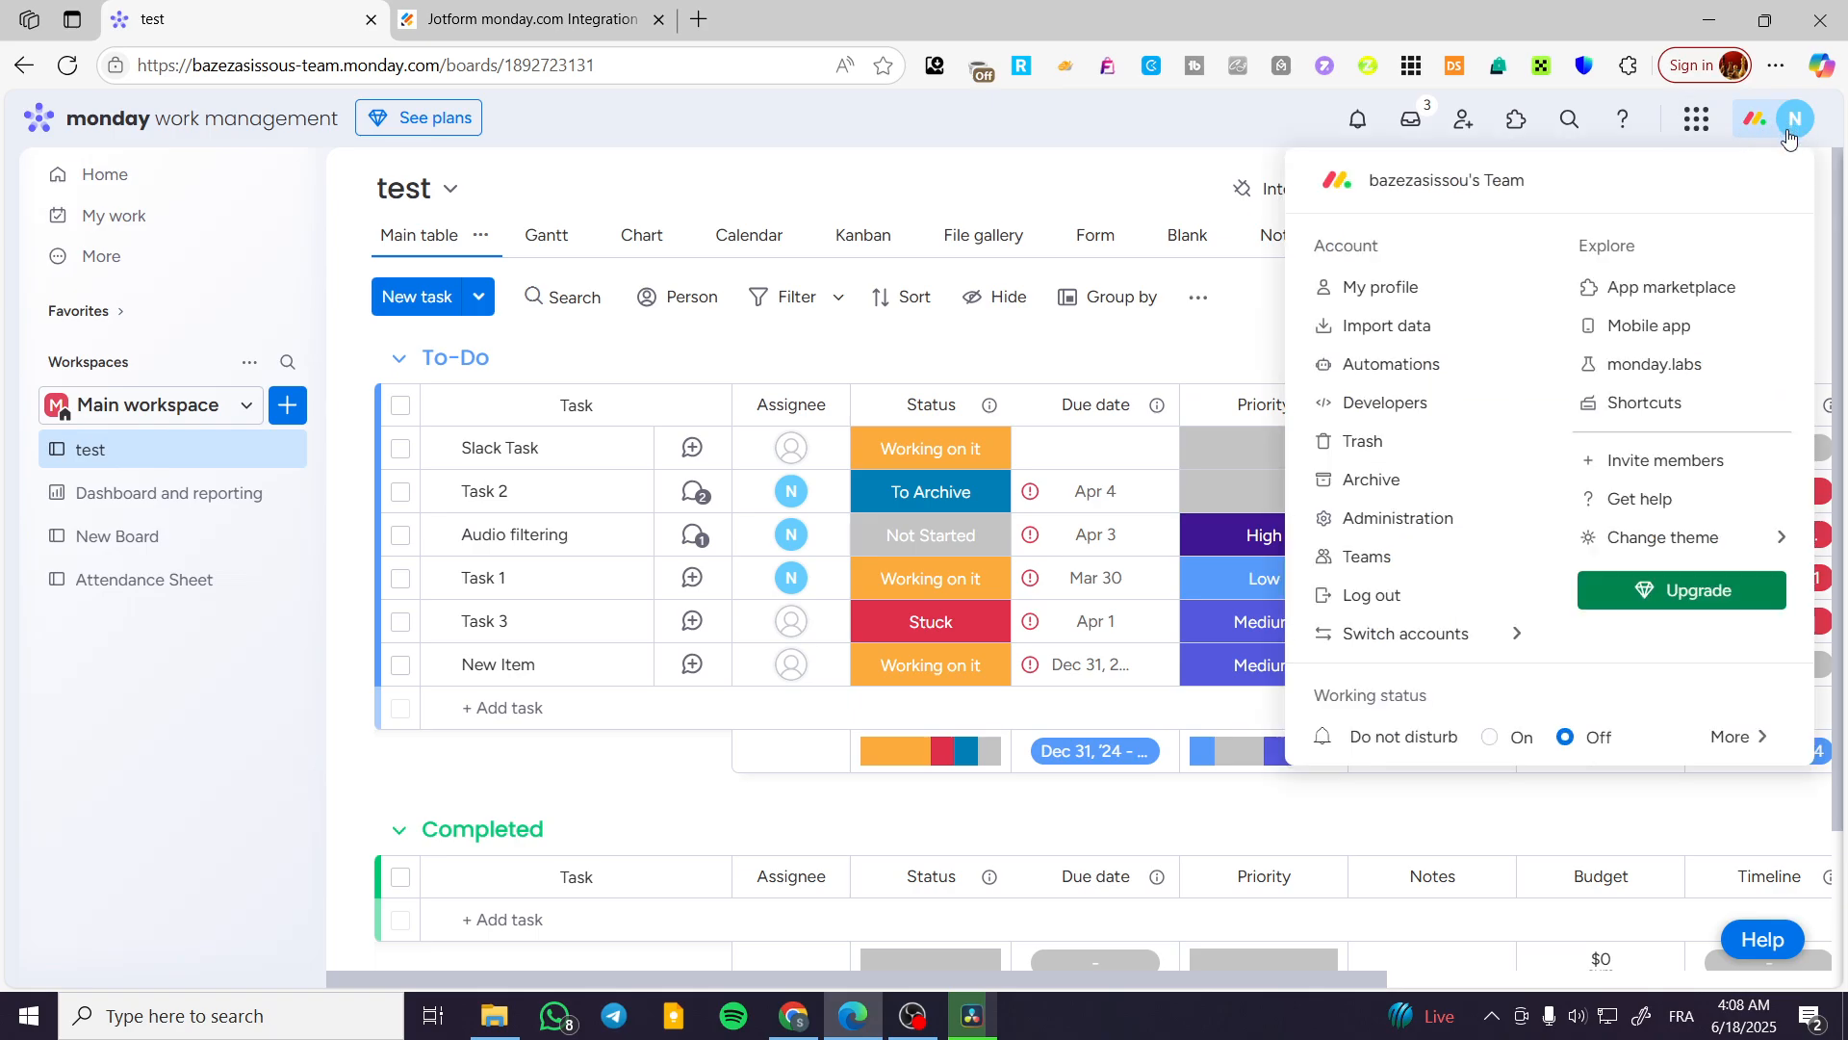
left_click(1670, 287)
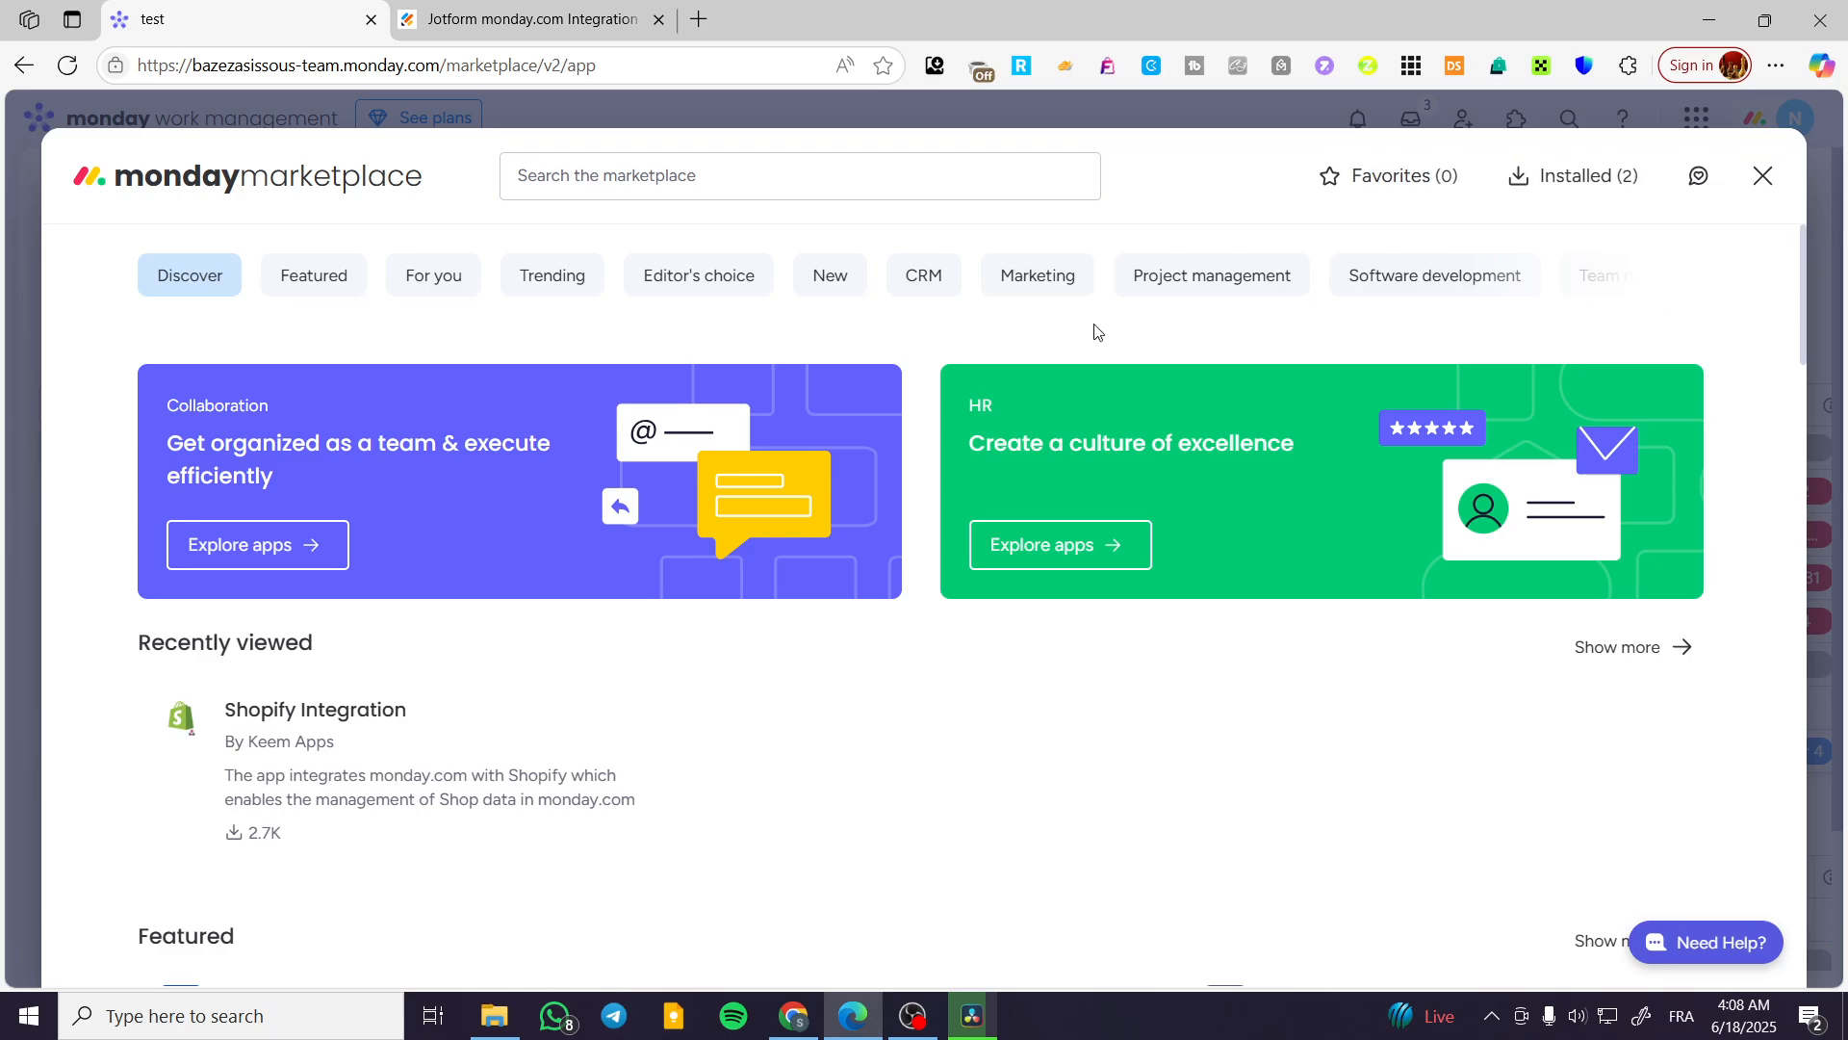
left_click(839, 169)
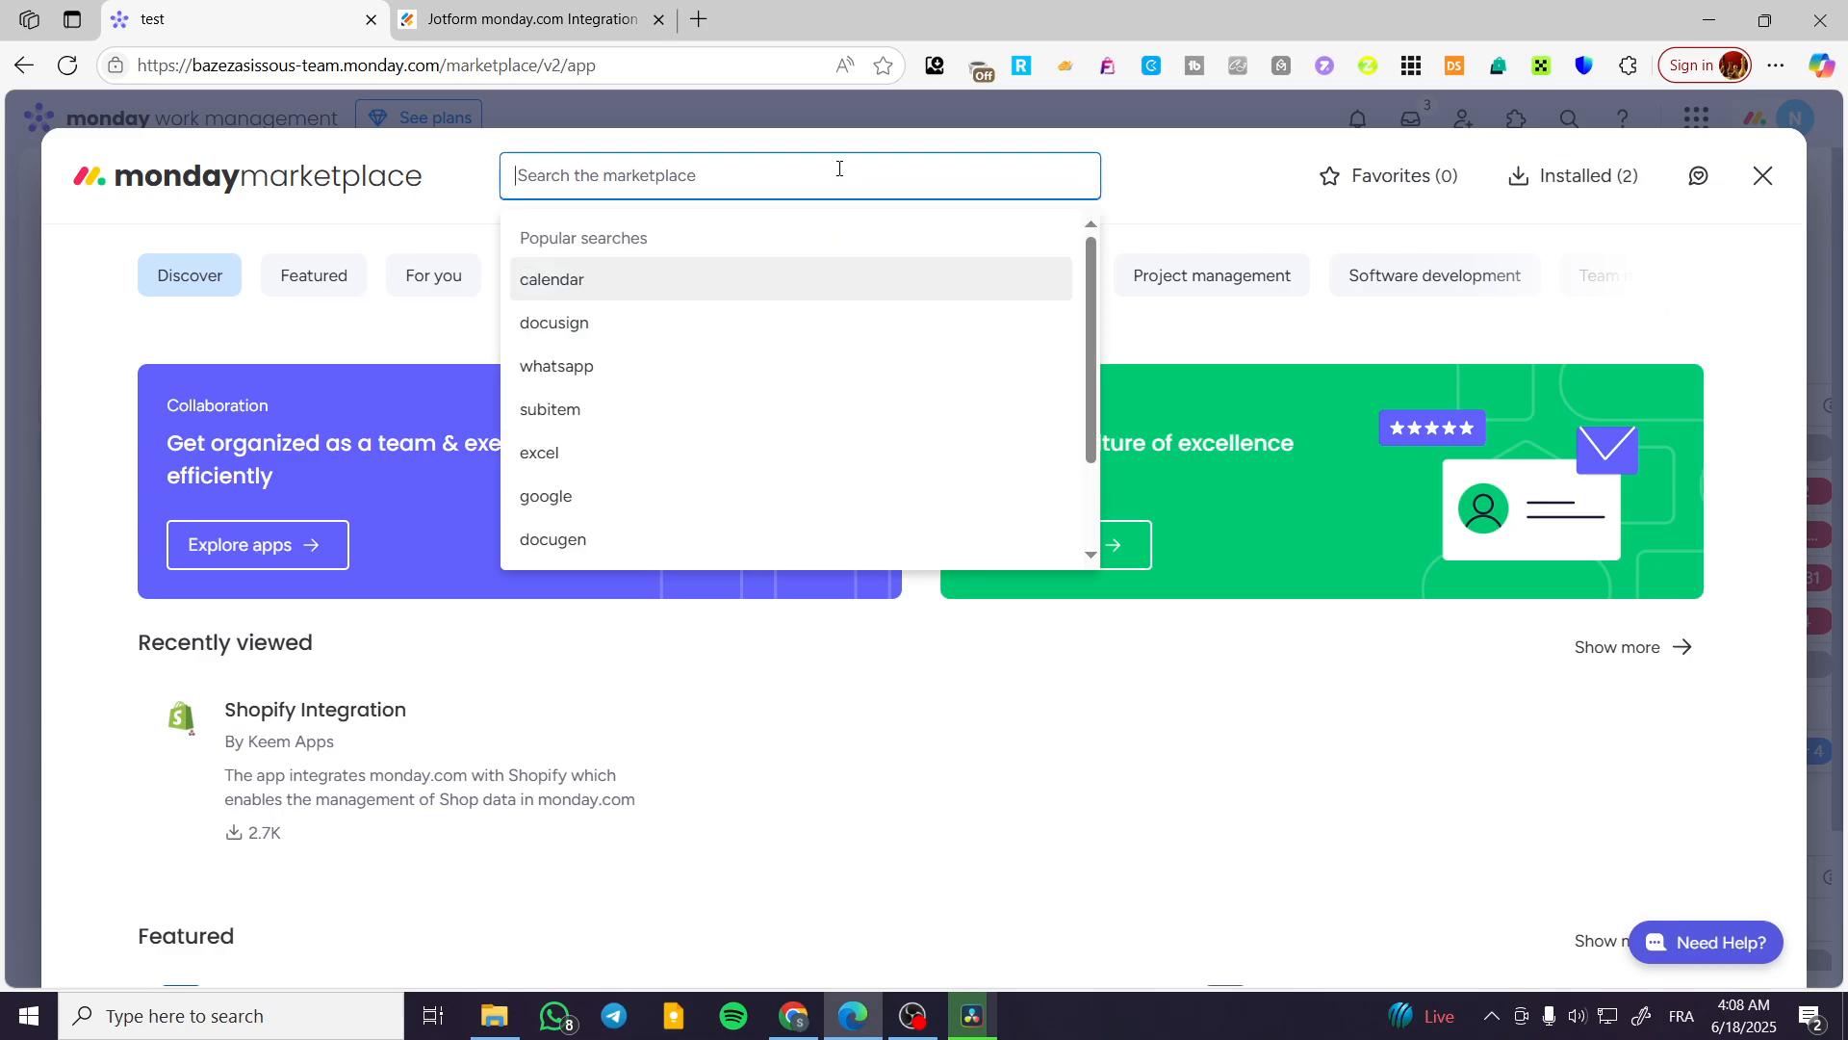
type("jotform")
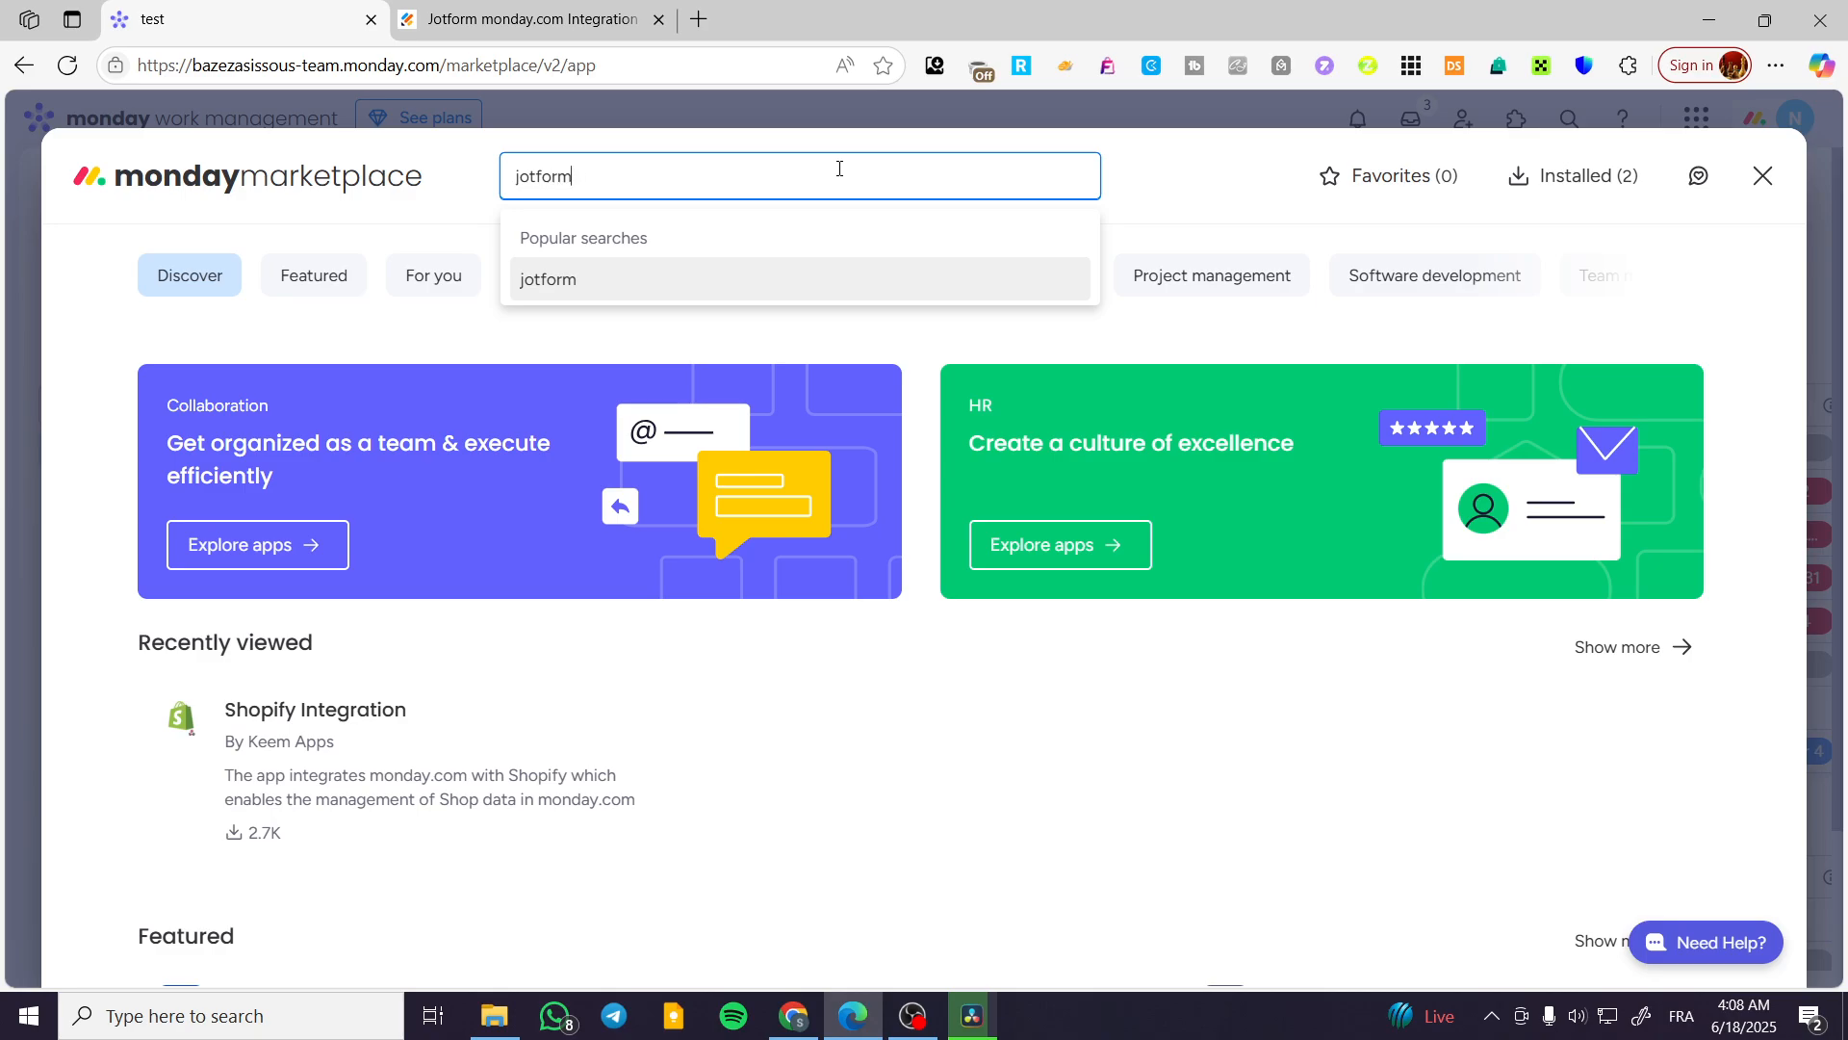
key("Return")
left_click(460, 546)
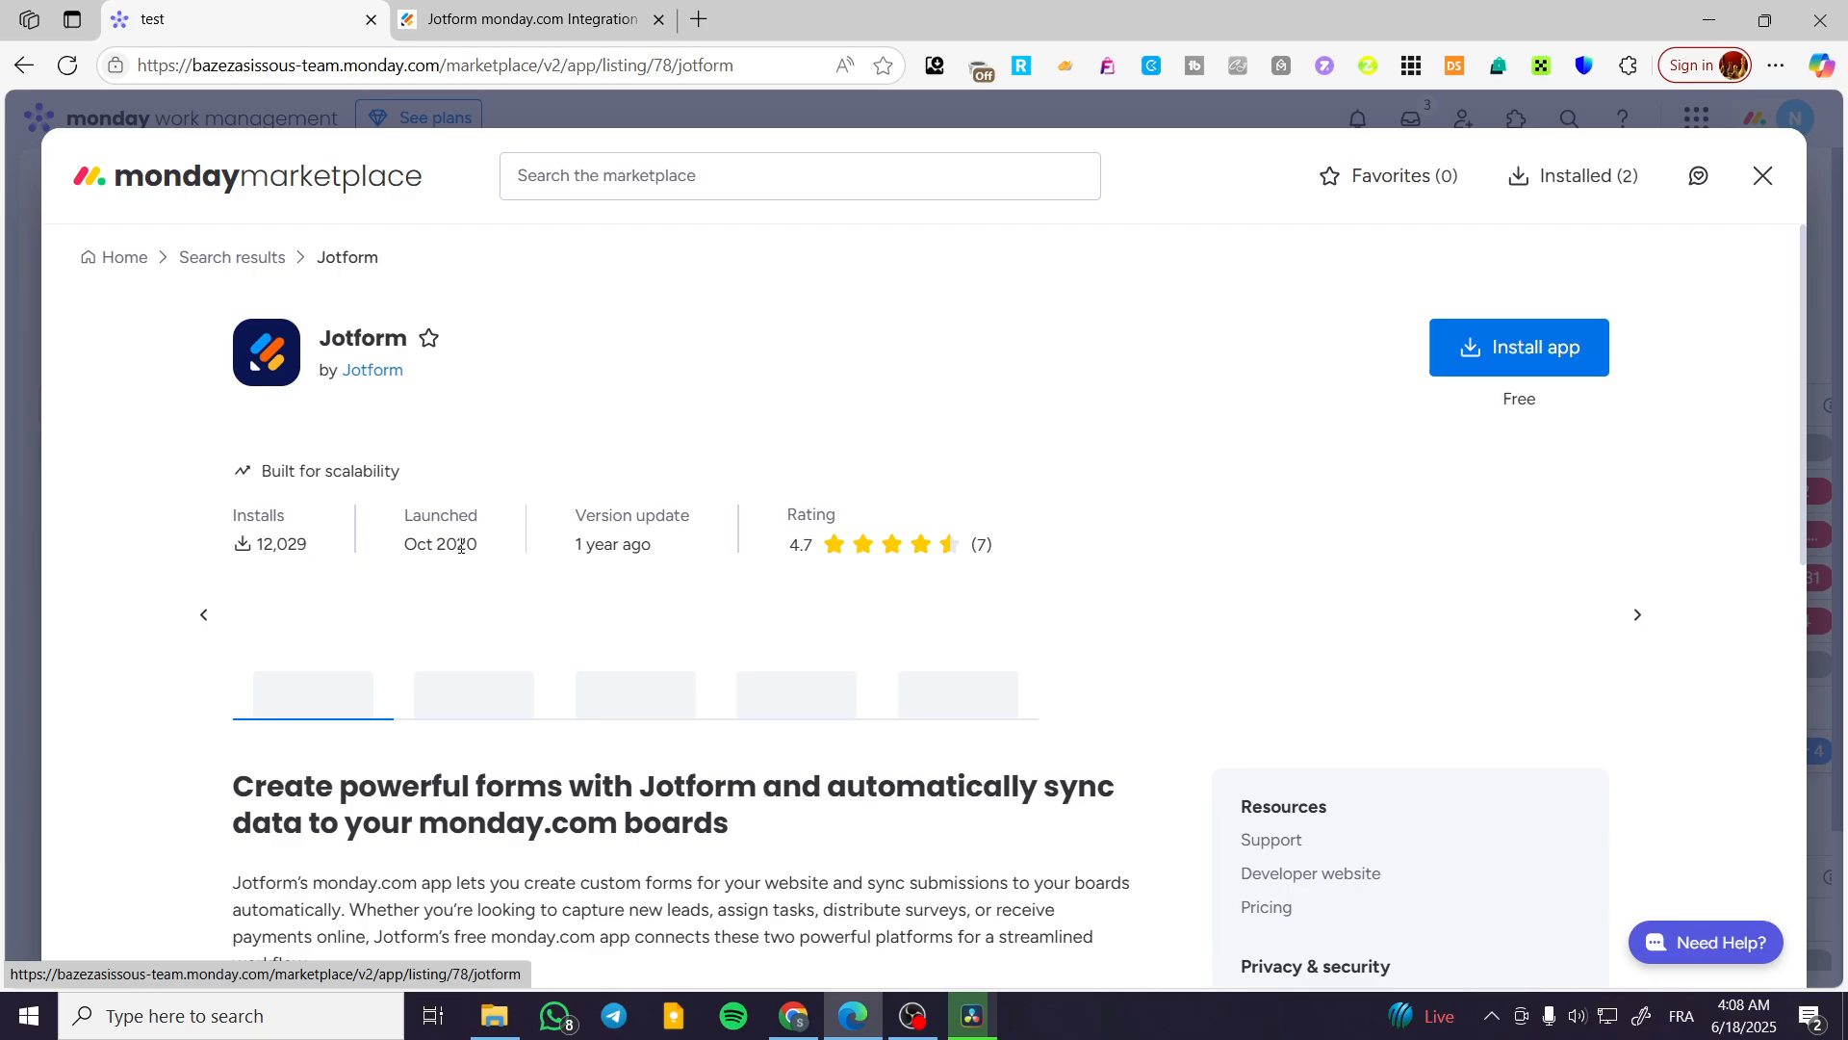
- Install the Jotform app for all workspaces
left_click(1561, 358)
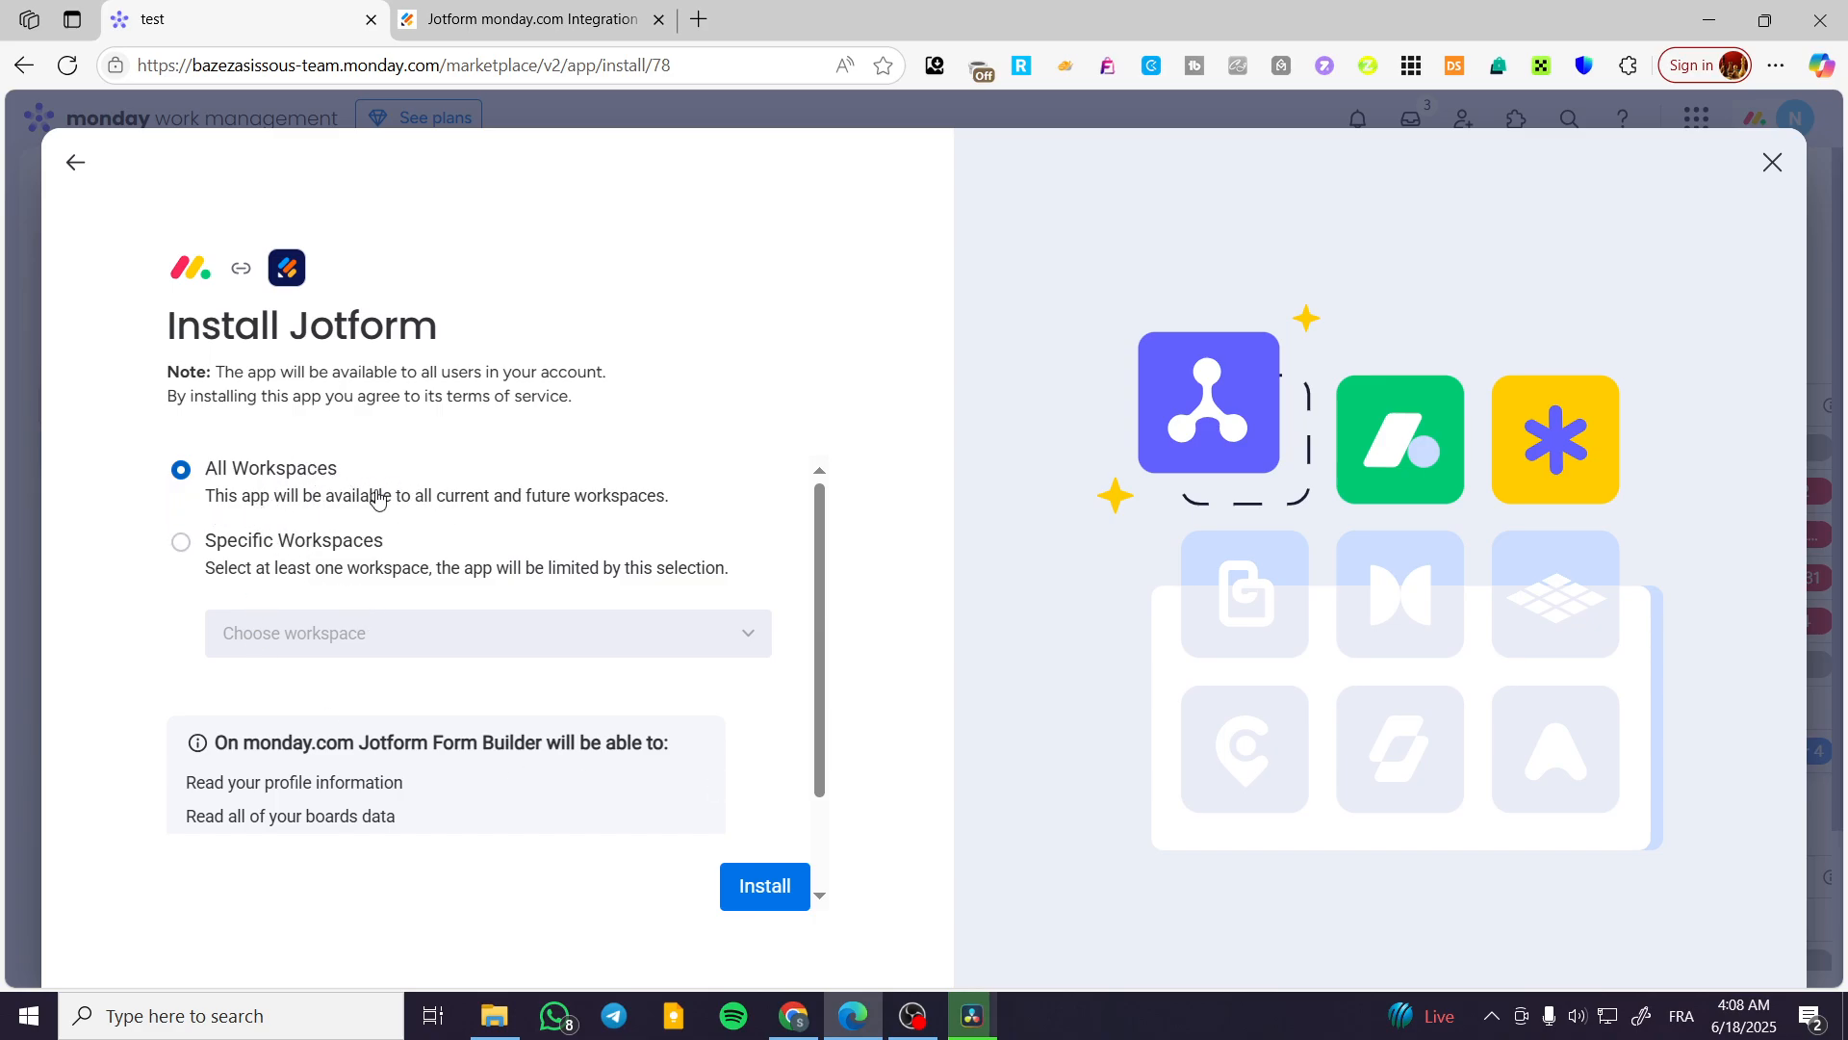
left_click(760, 882)
scroll(572, 697, "down", 2)
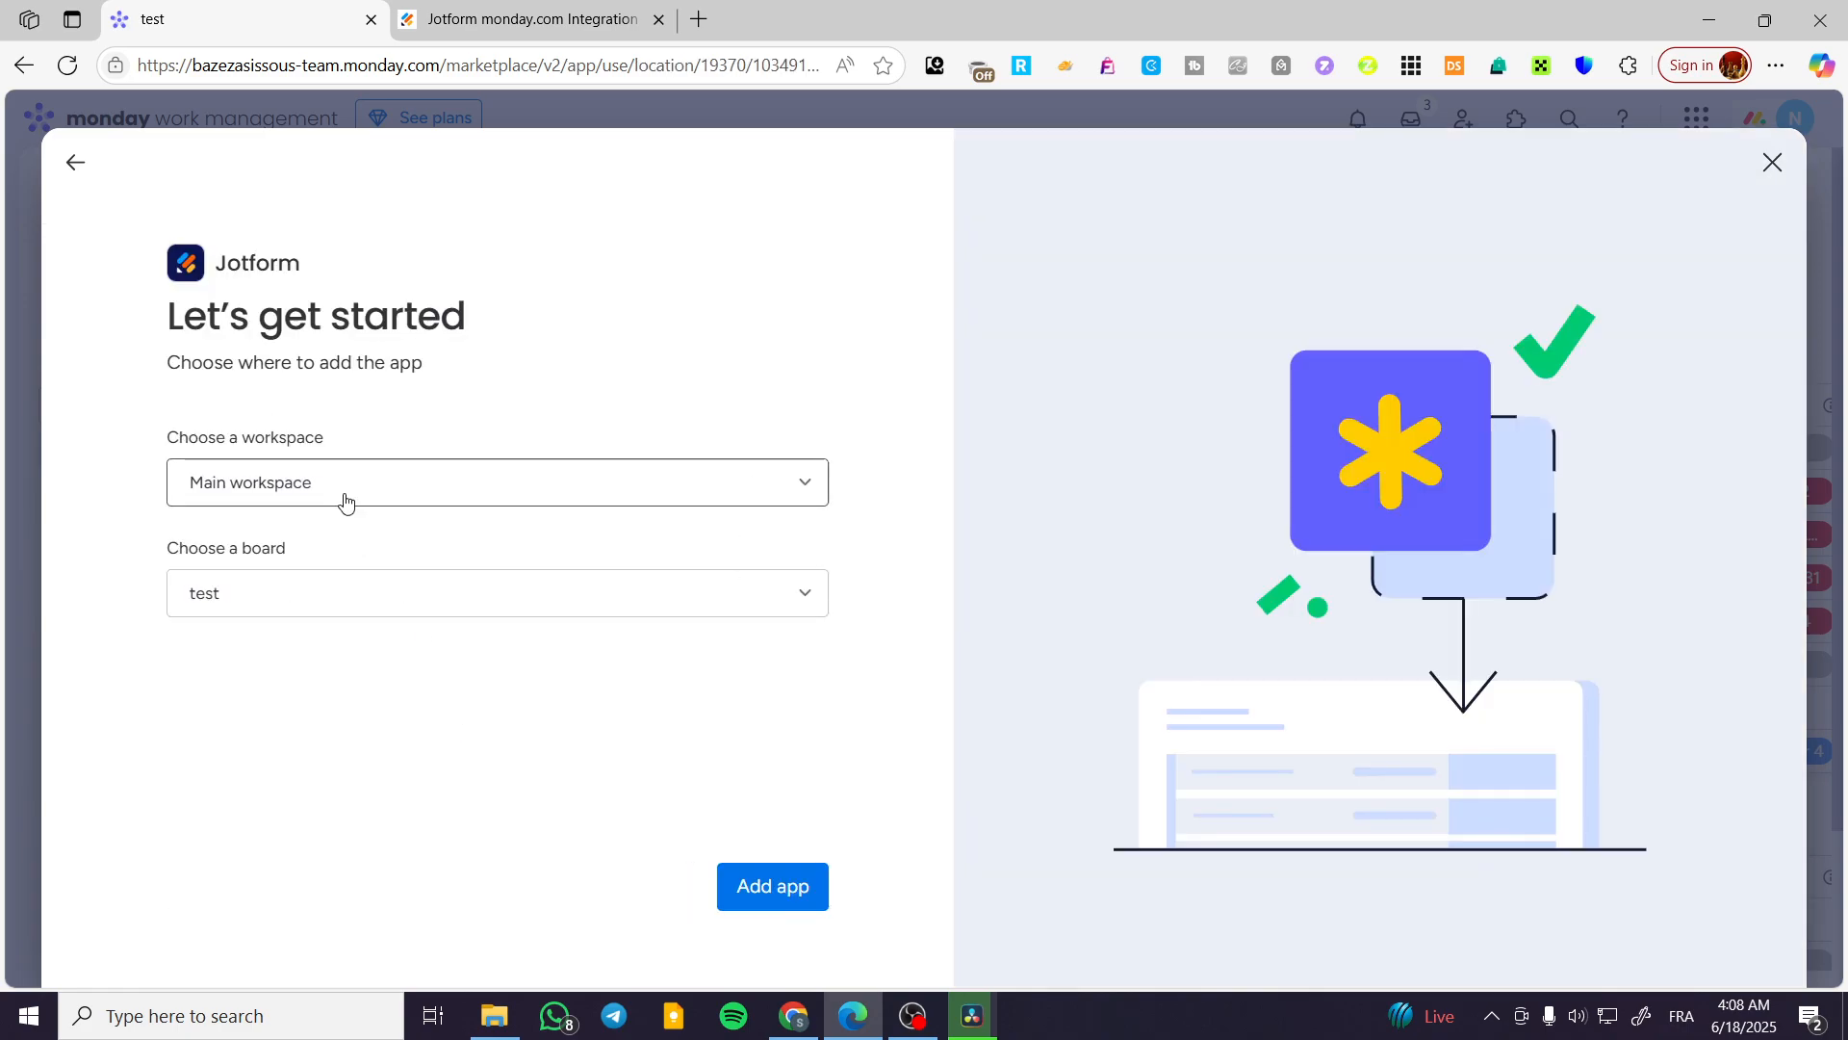
- Add the Jotform app to the test board in the Main workspace
left_click(257, 486)
left_click(261, 537)
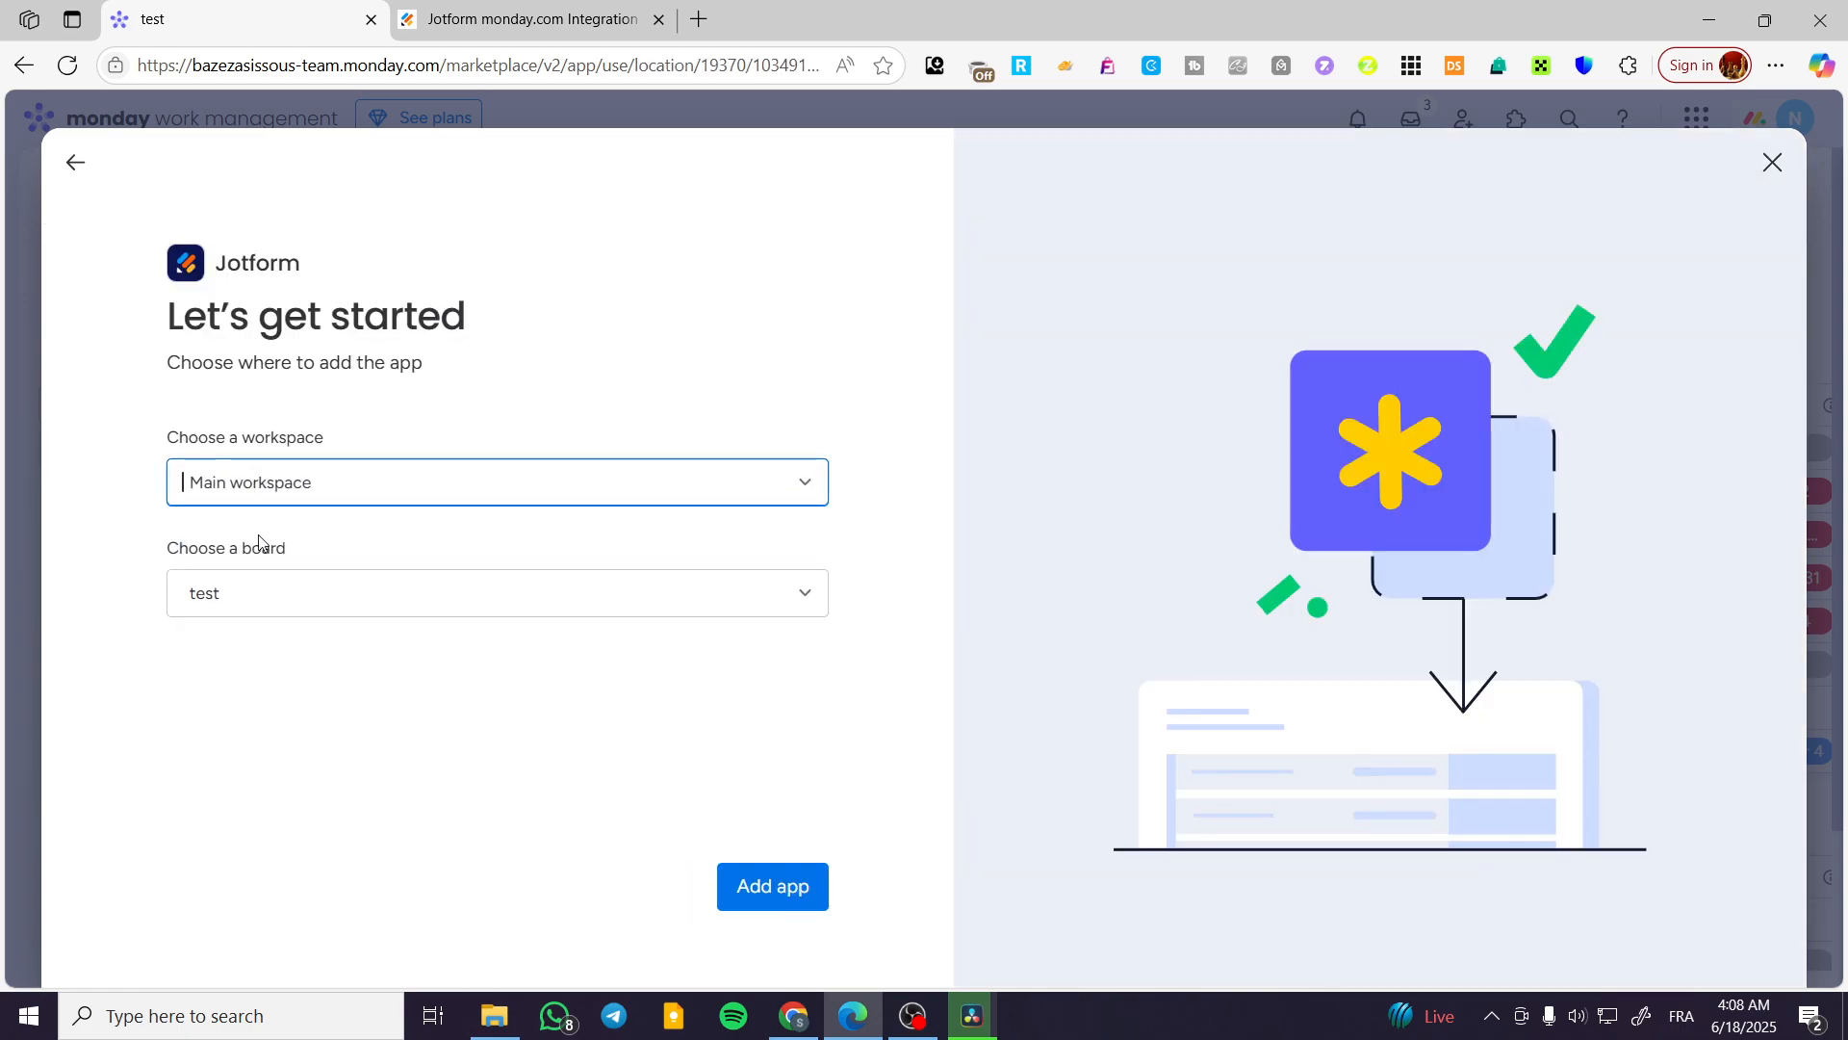
left_click(246, 597)
left_click(452, 695)
left_click(756, 881)
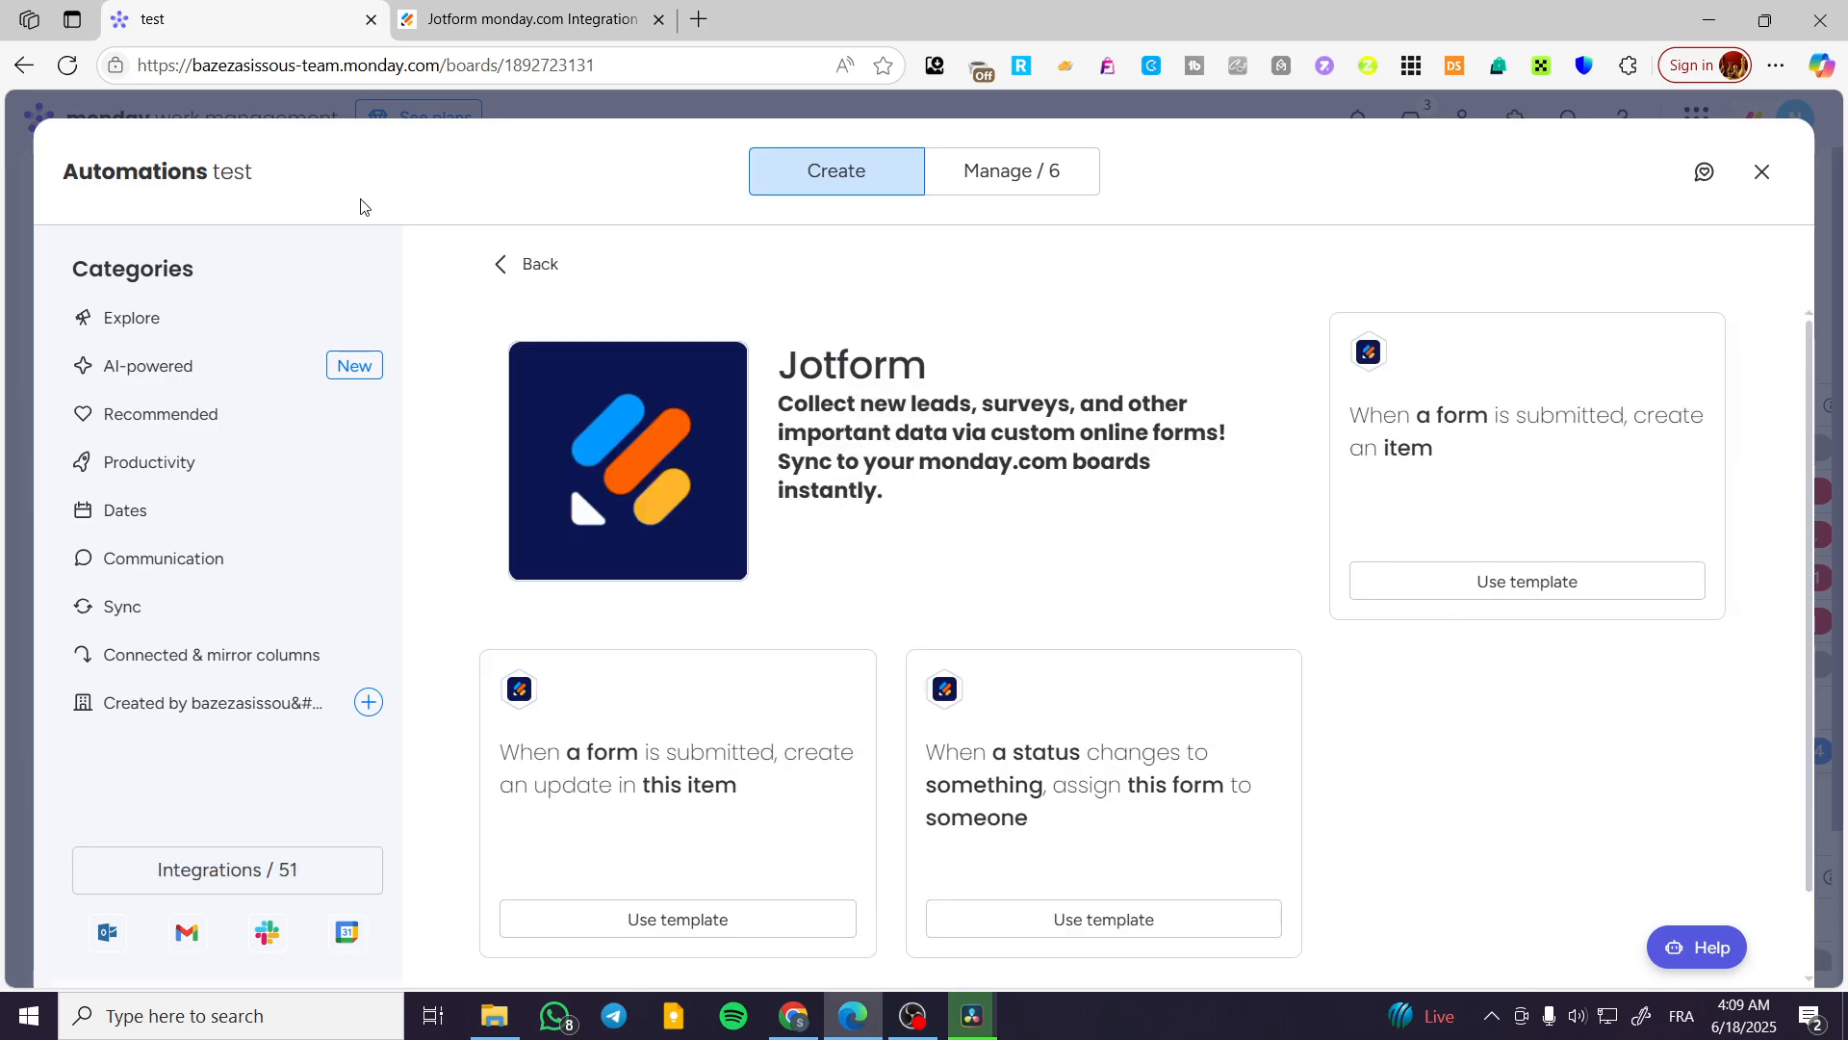
- Use the Jotform template that assigns a form to someone when a status changes, and authorize Jotform Form Builder
scroll(961, 627, "down", 1)
scroll(1106, 648, "up", 1)
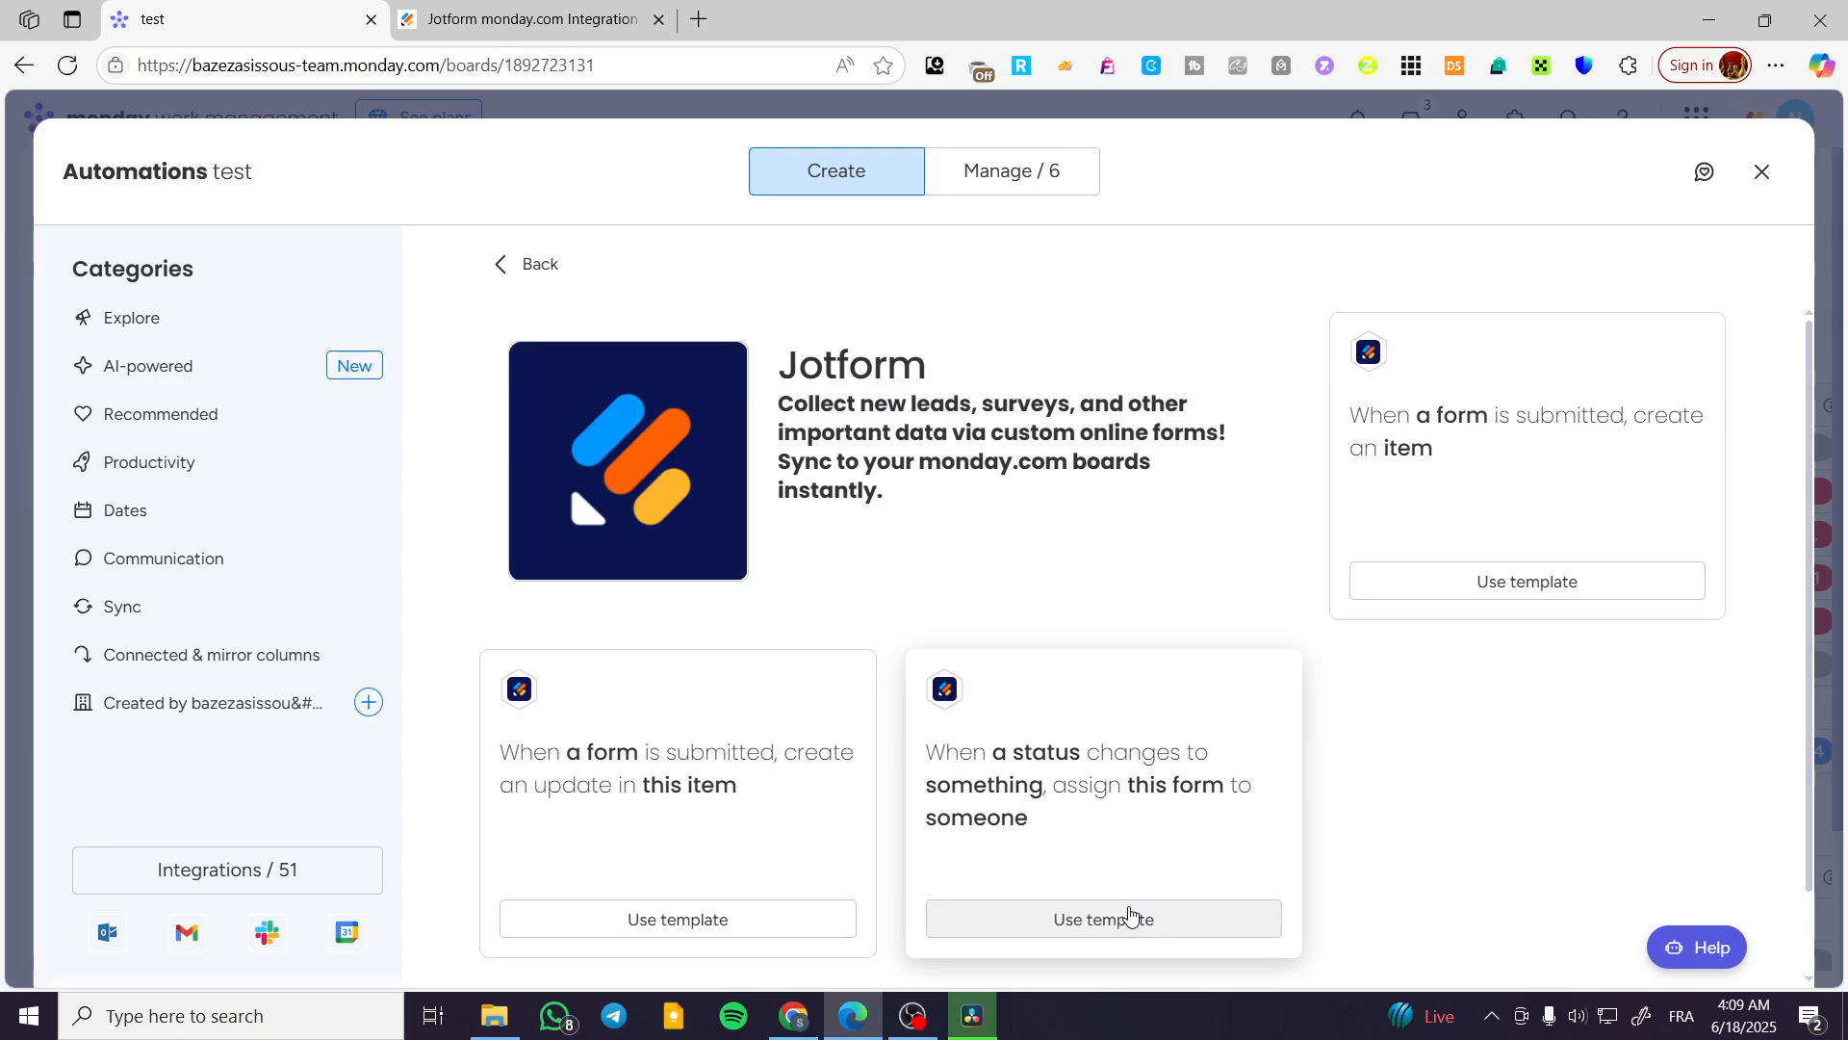
left_click(1241, 695)
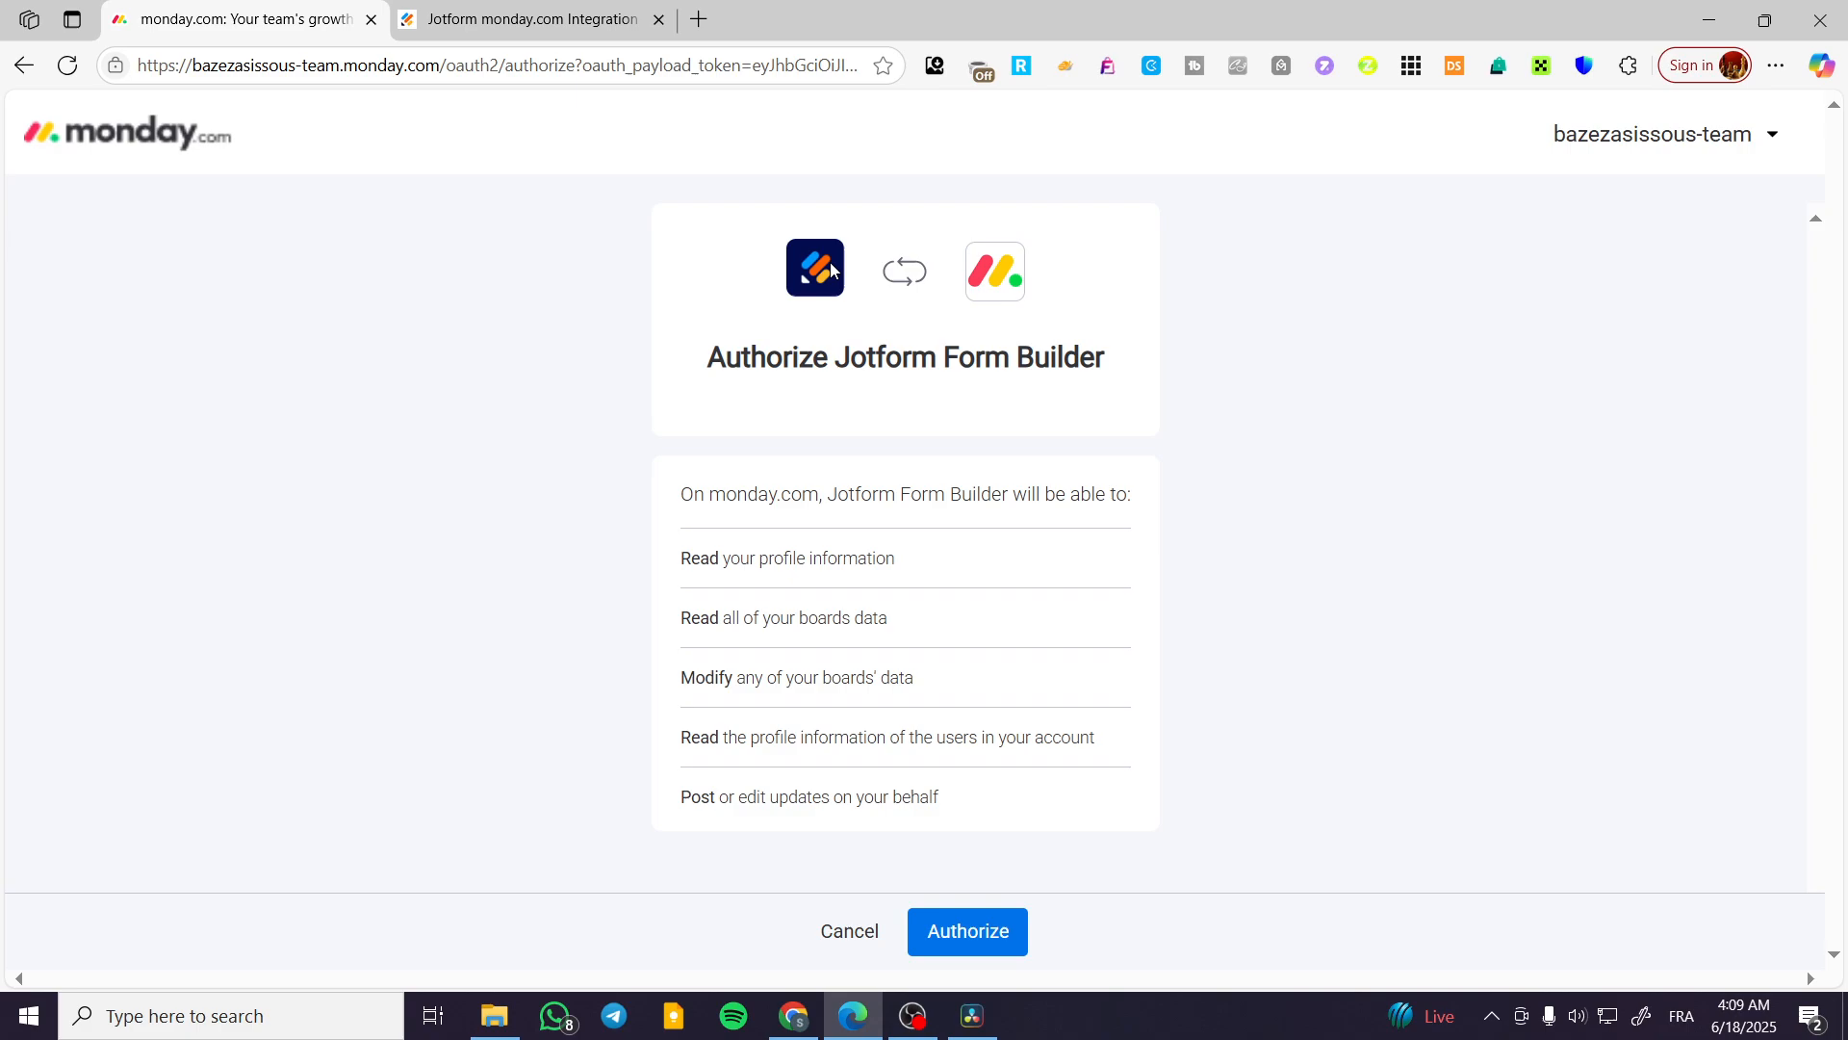
left_click(967, 930)
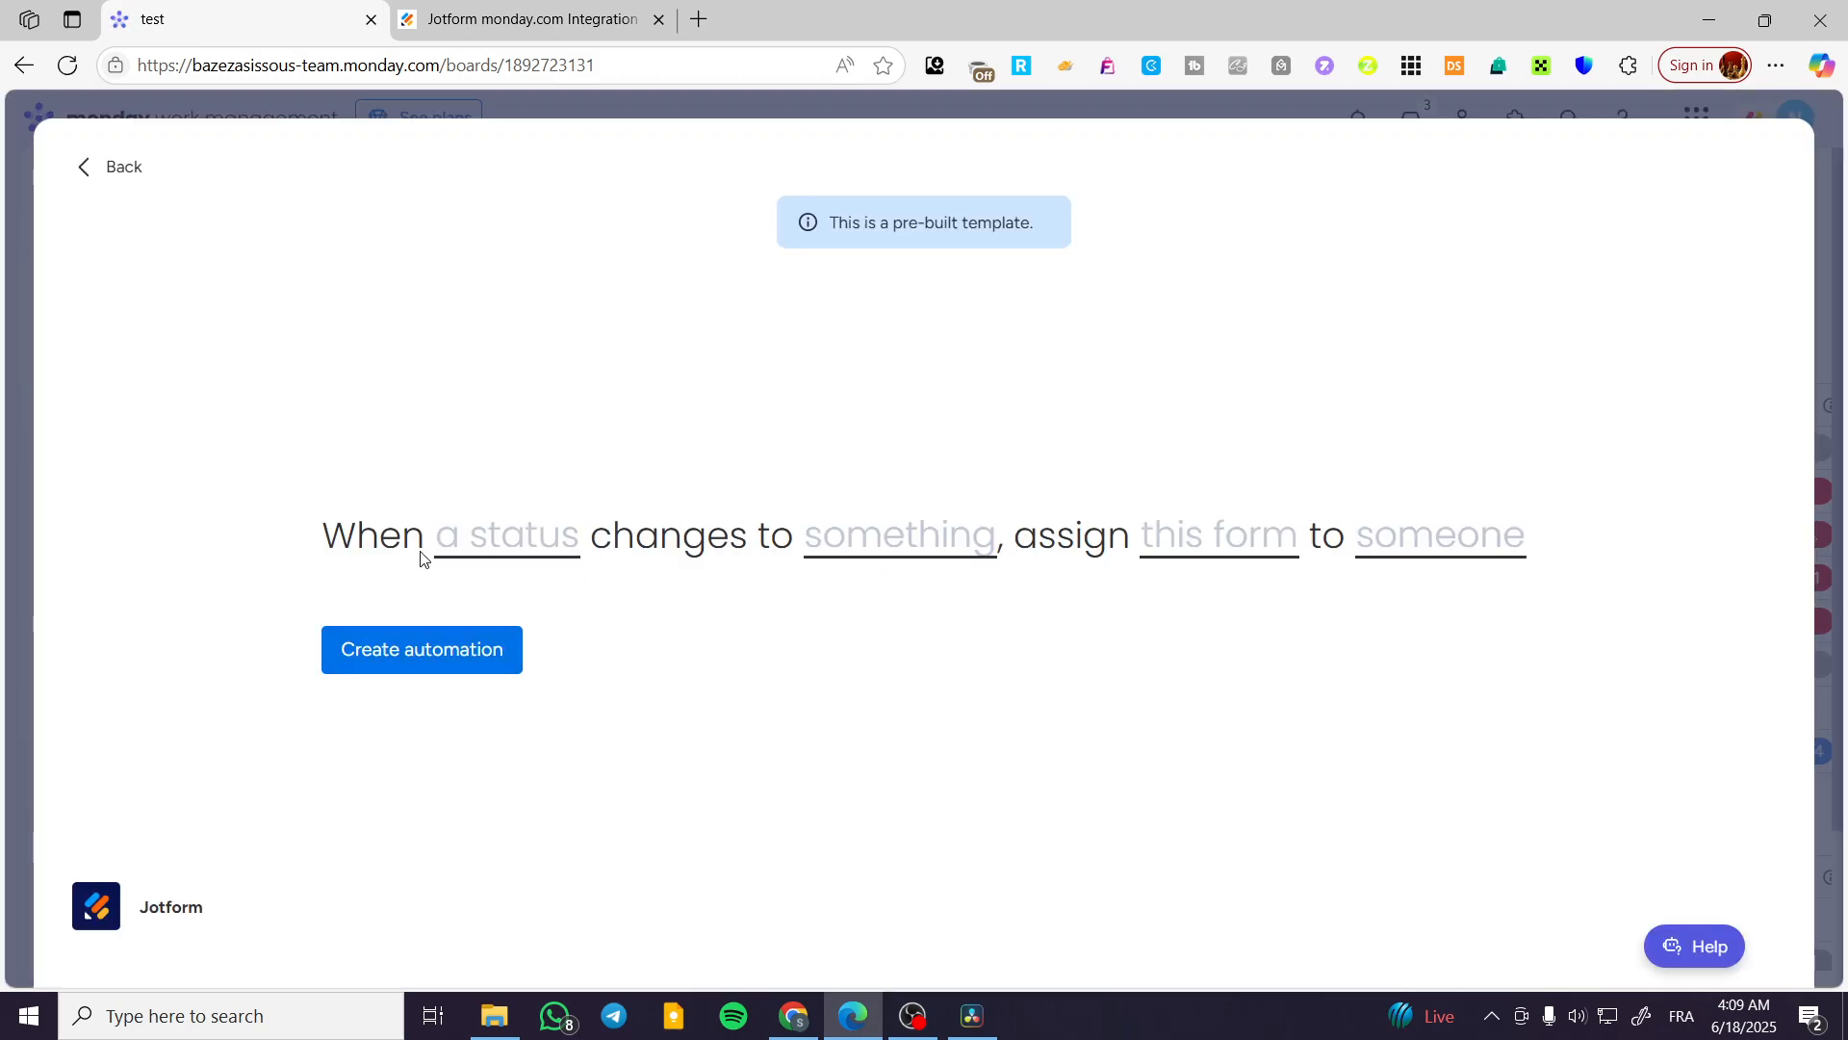
- Set the automation's trigger to fire when the Status column changes to anything
left_click(504, 552)
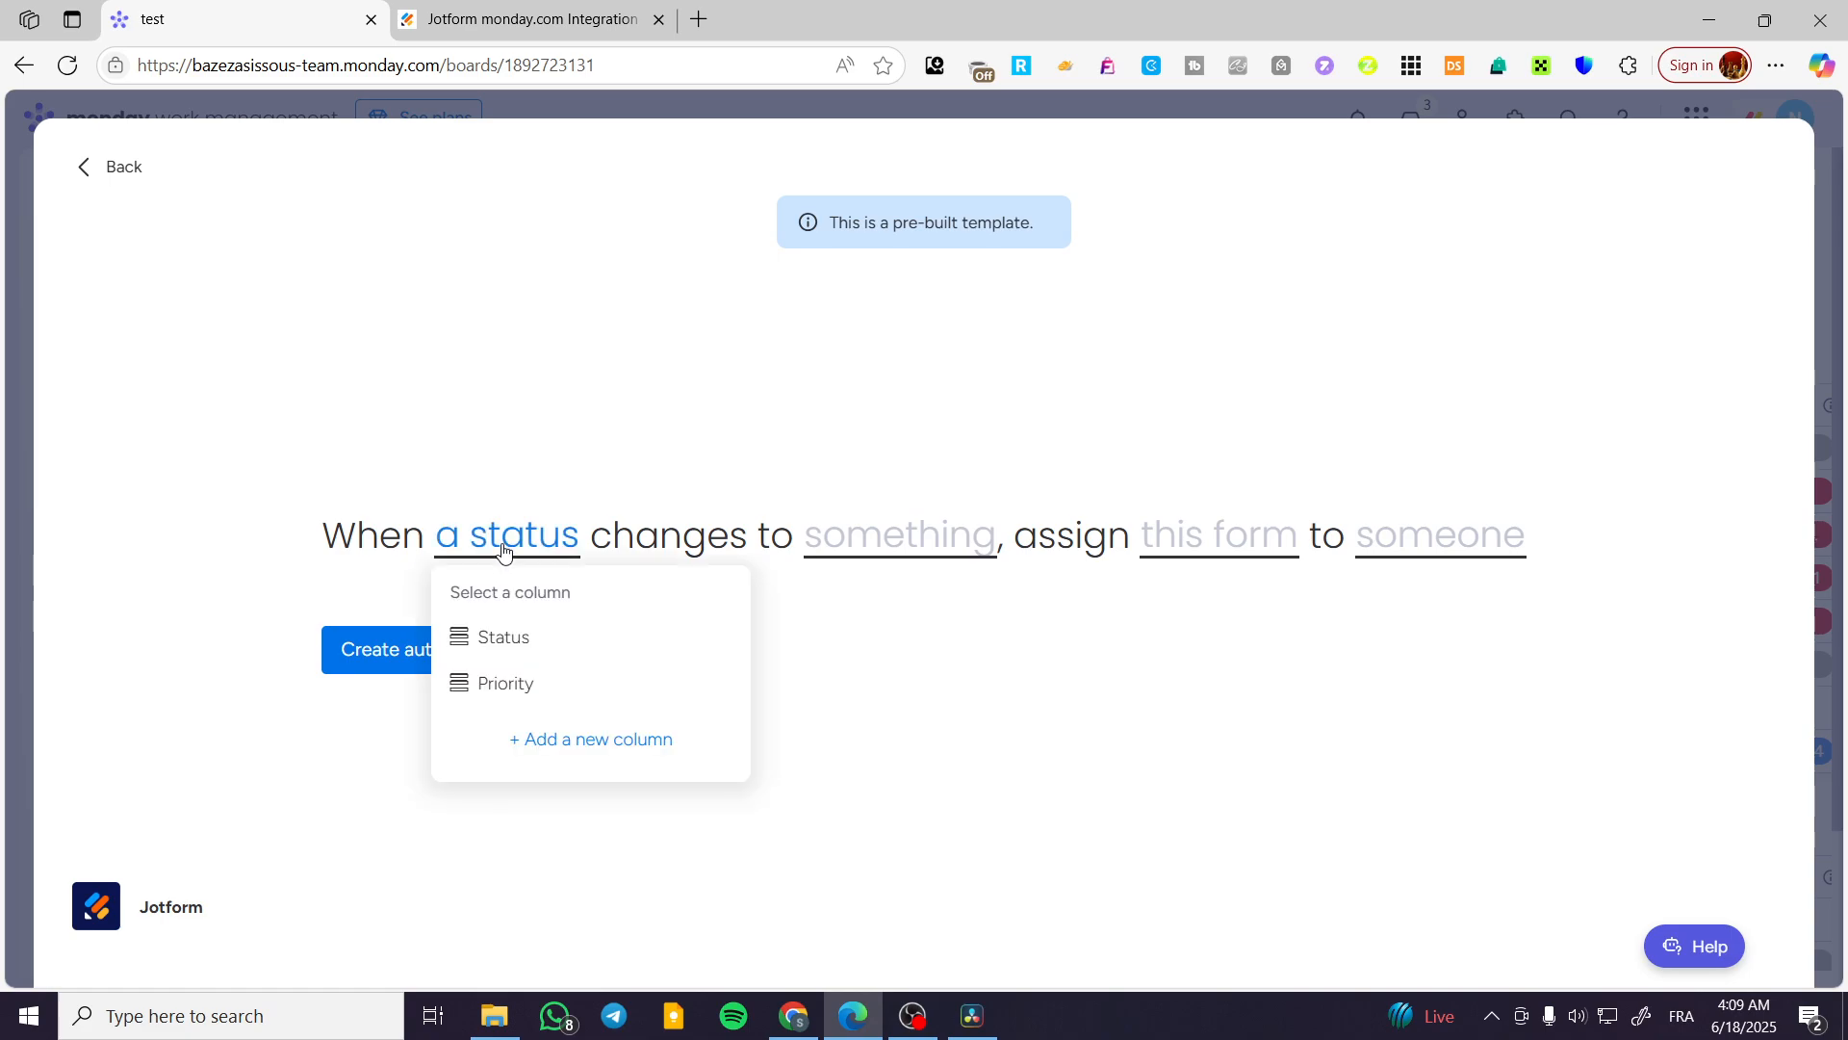
left_click(560, 643)
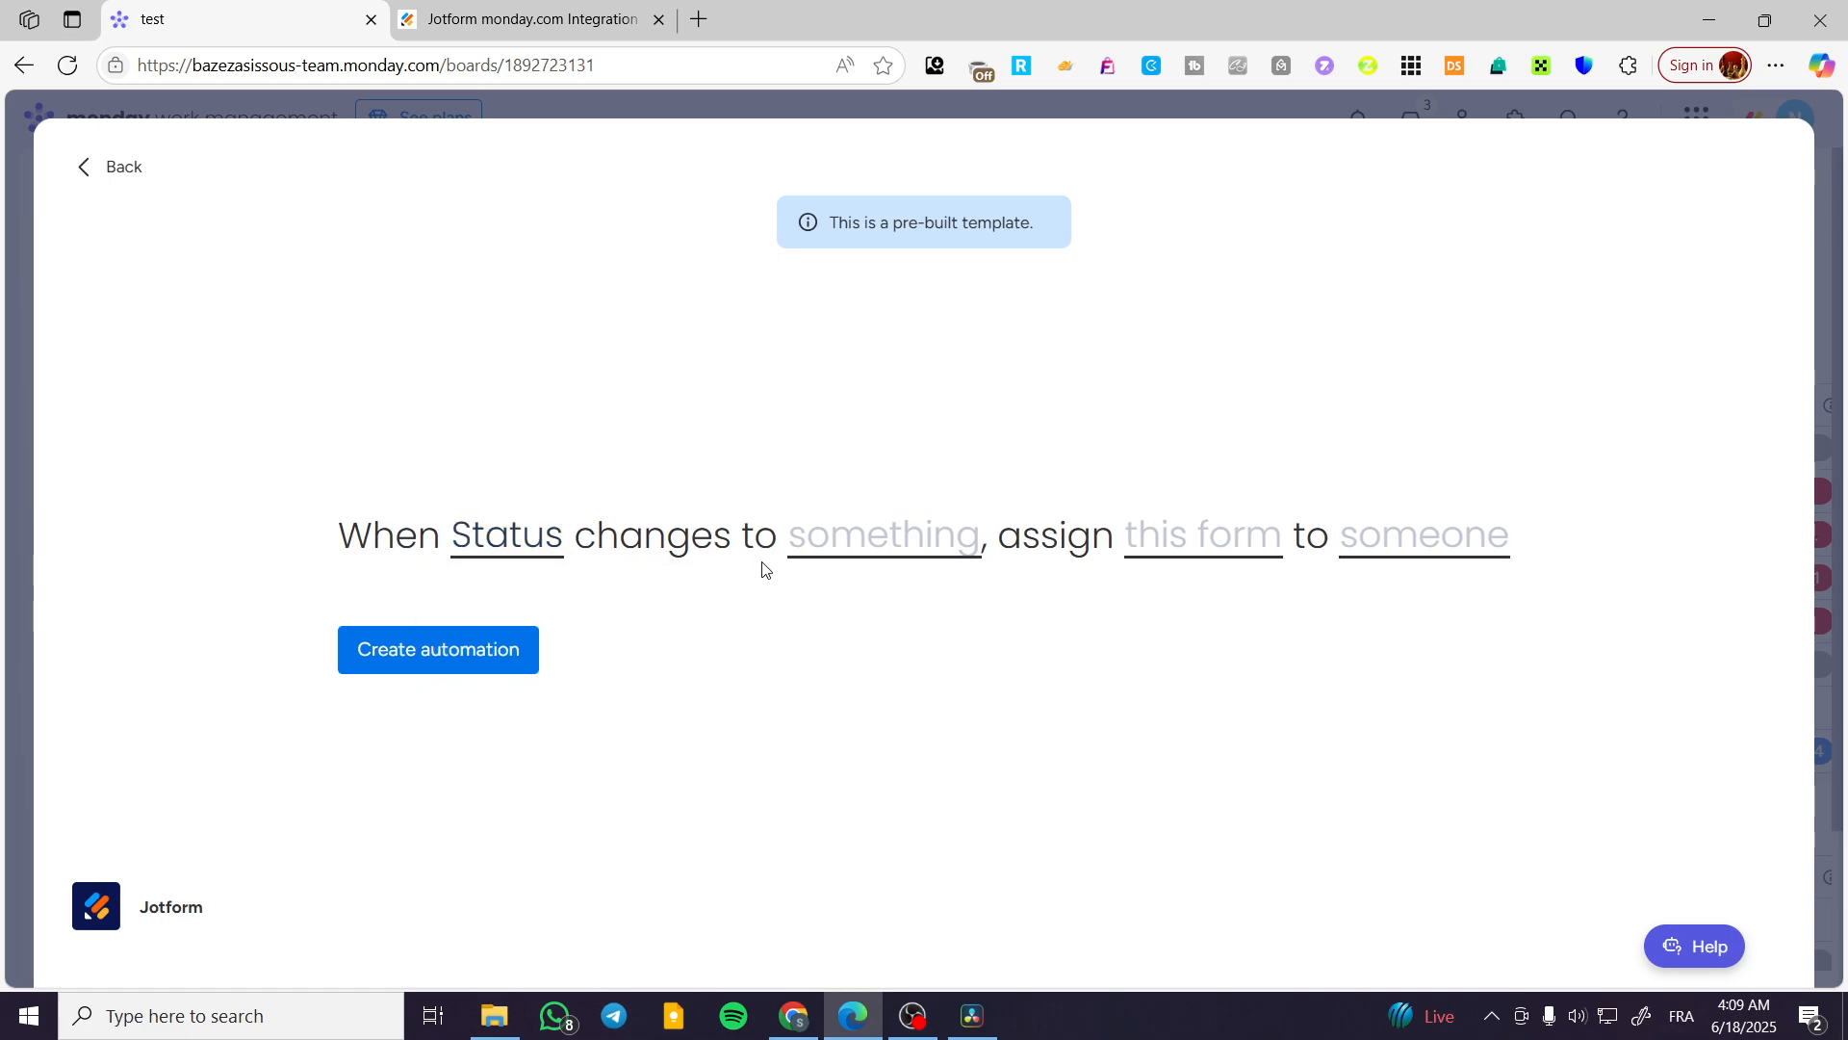
left_click(879, 549)
left_click(1097, 616)
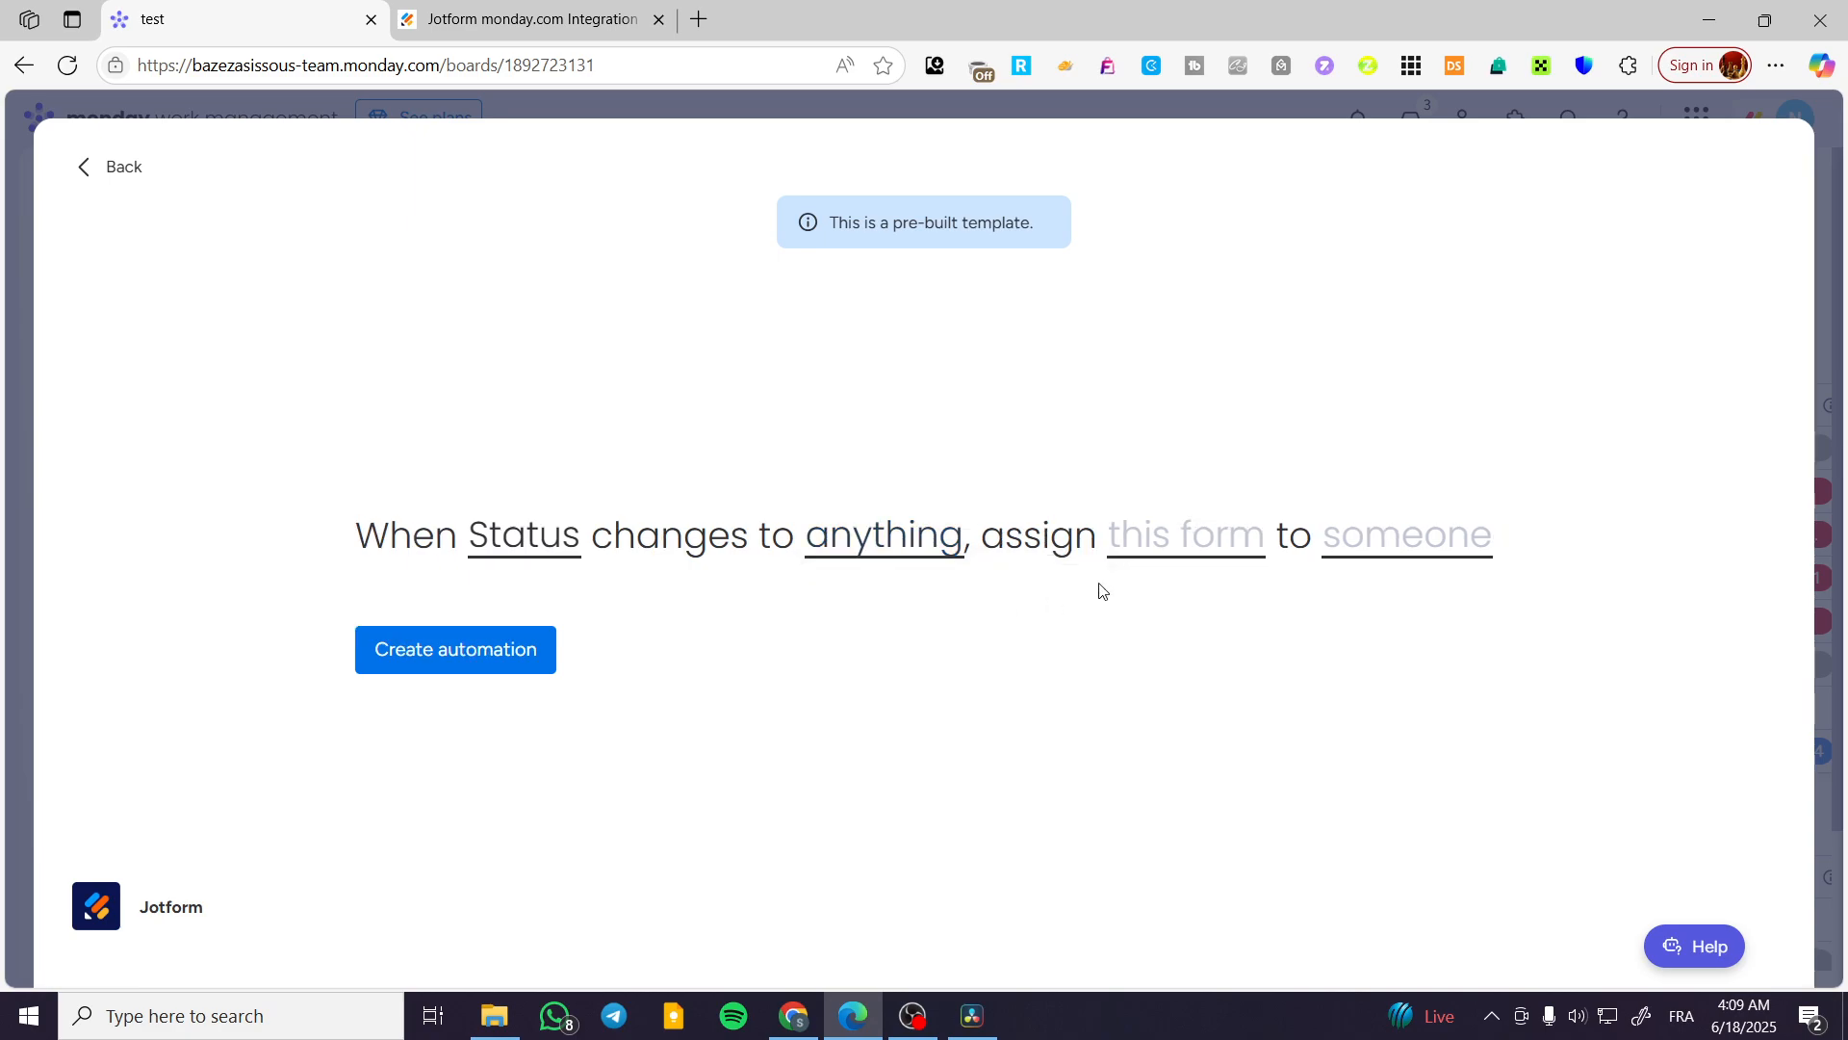
- Check the forms in the Jotform workspace and choose Simple Job Application Form - White and Responsive as the form to assign
left_click(1210, 551)
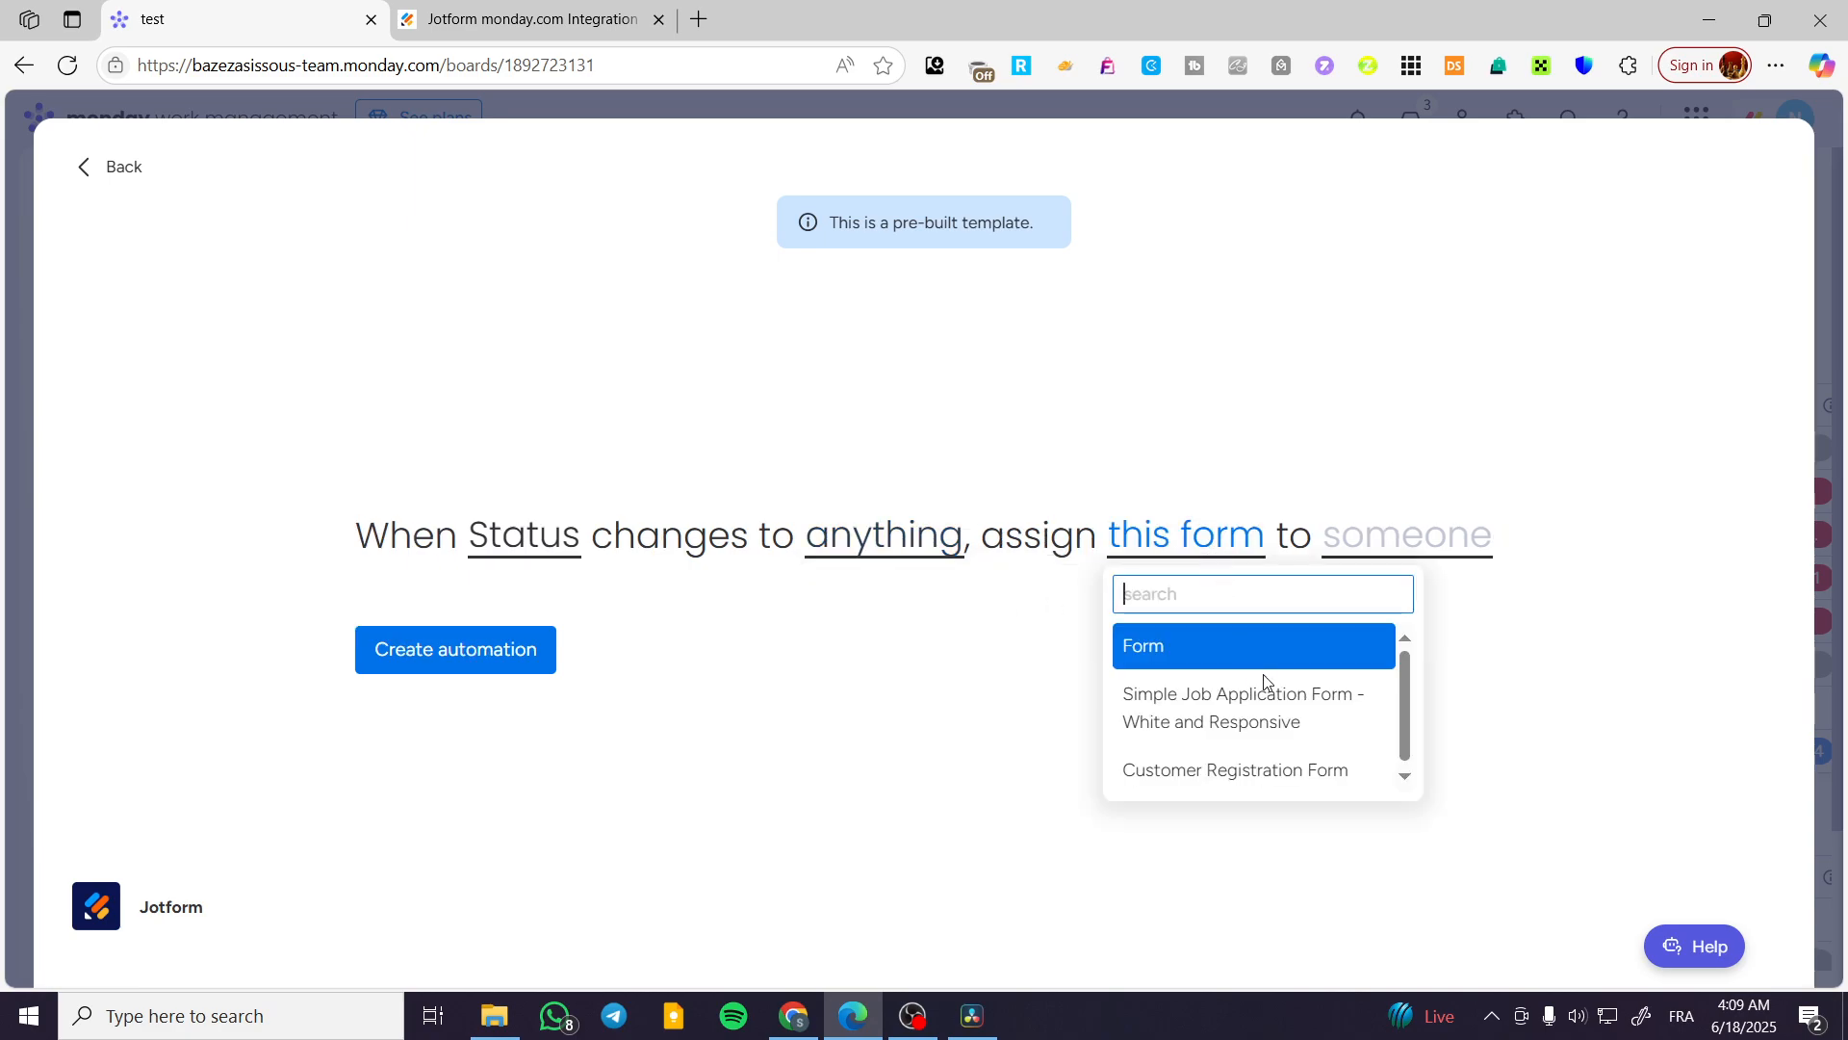
left_click(557, 23)
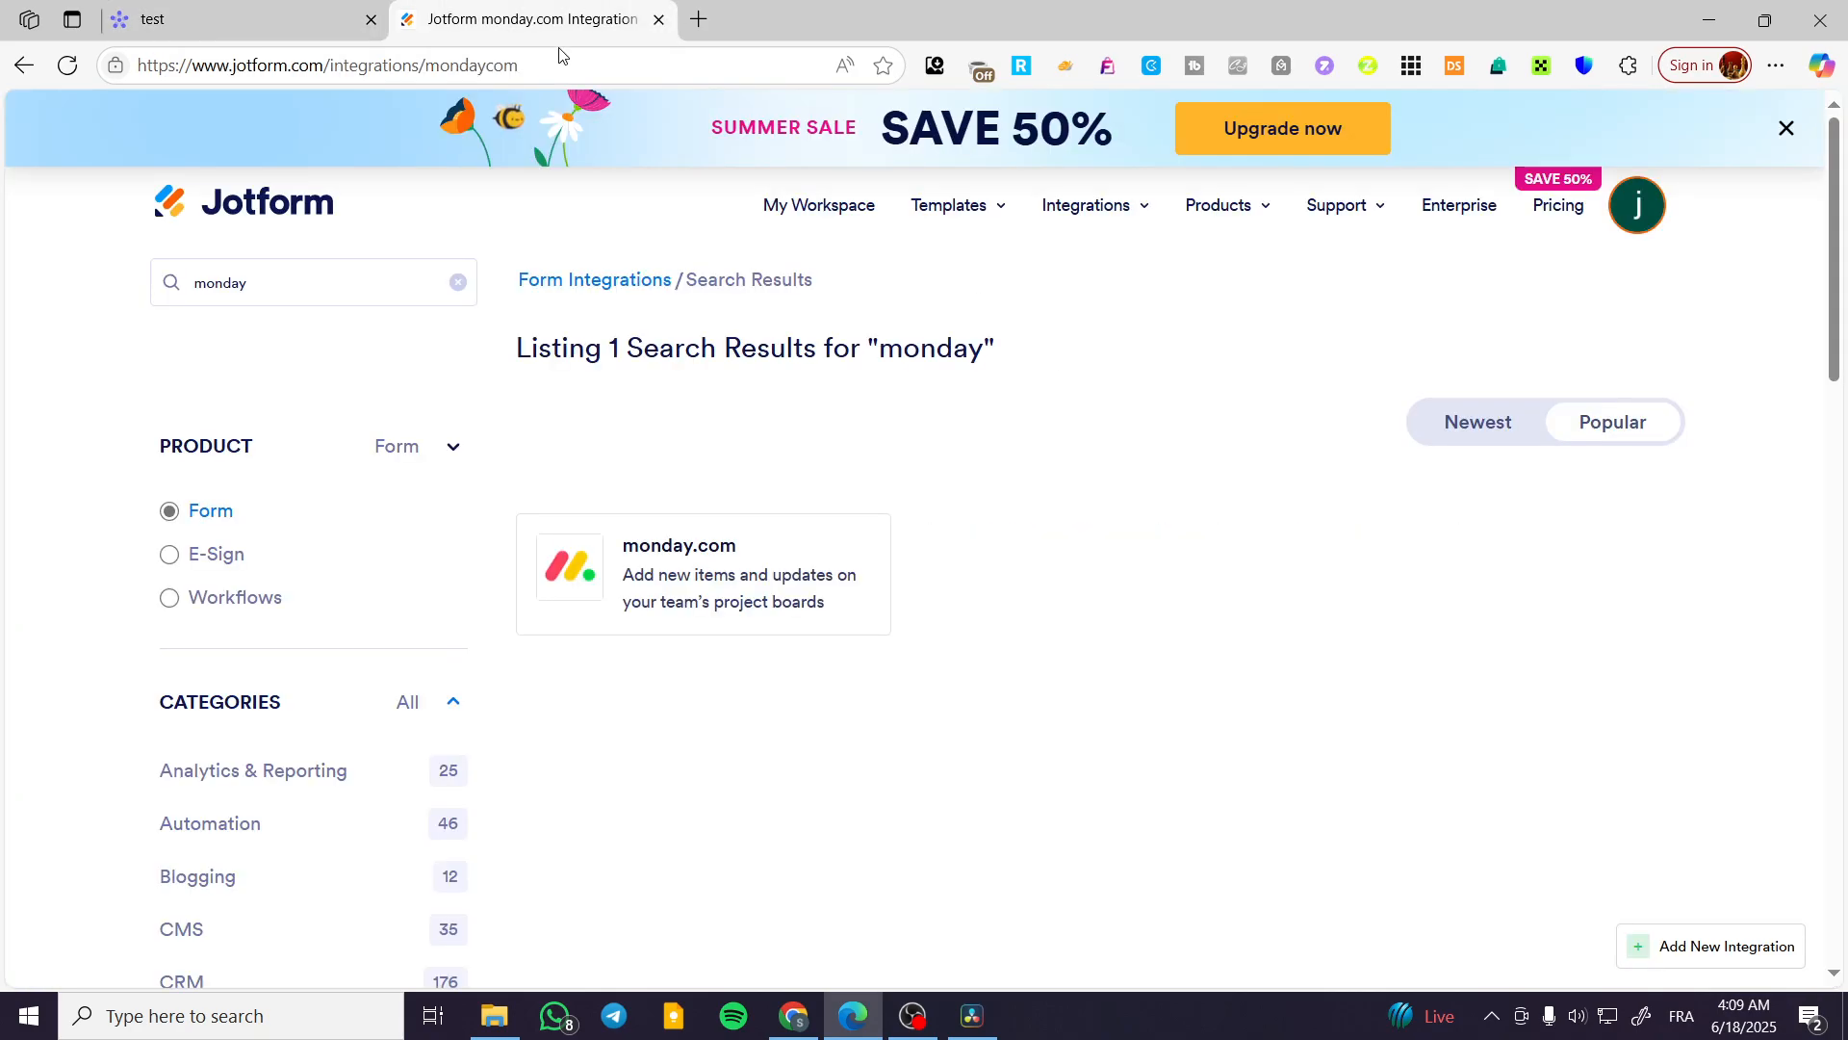
left_click(197, 202)
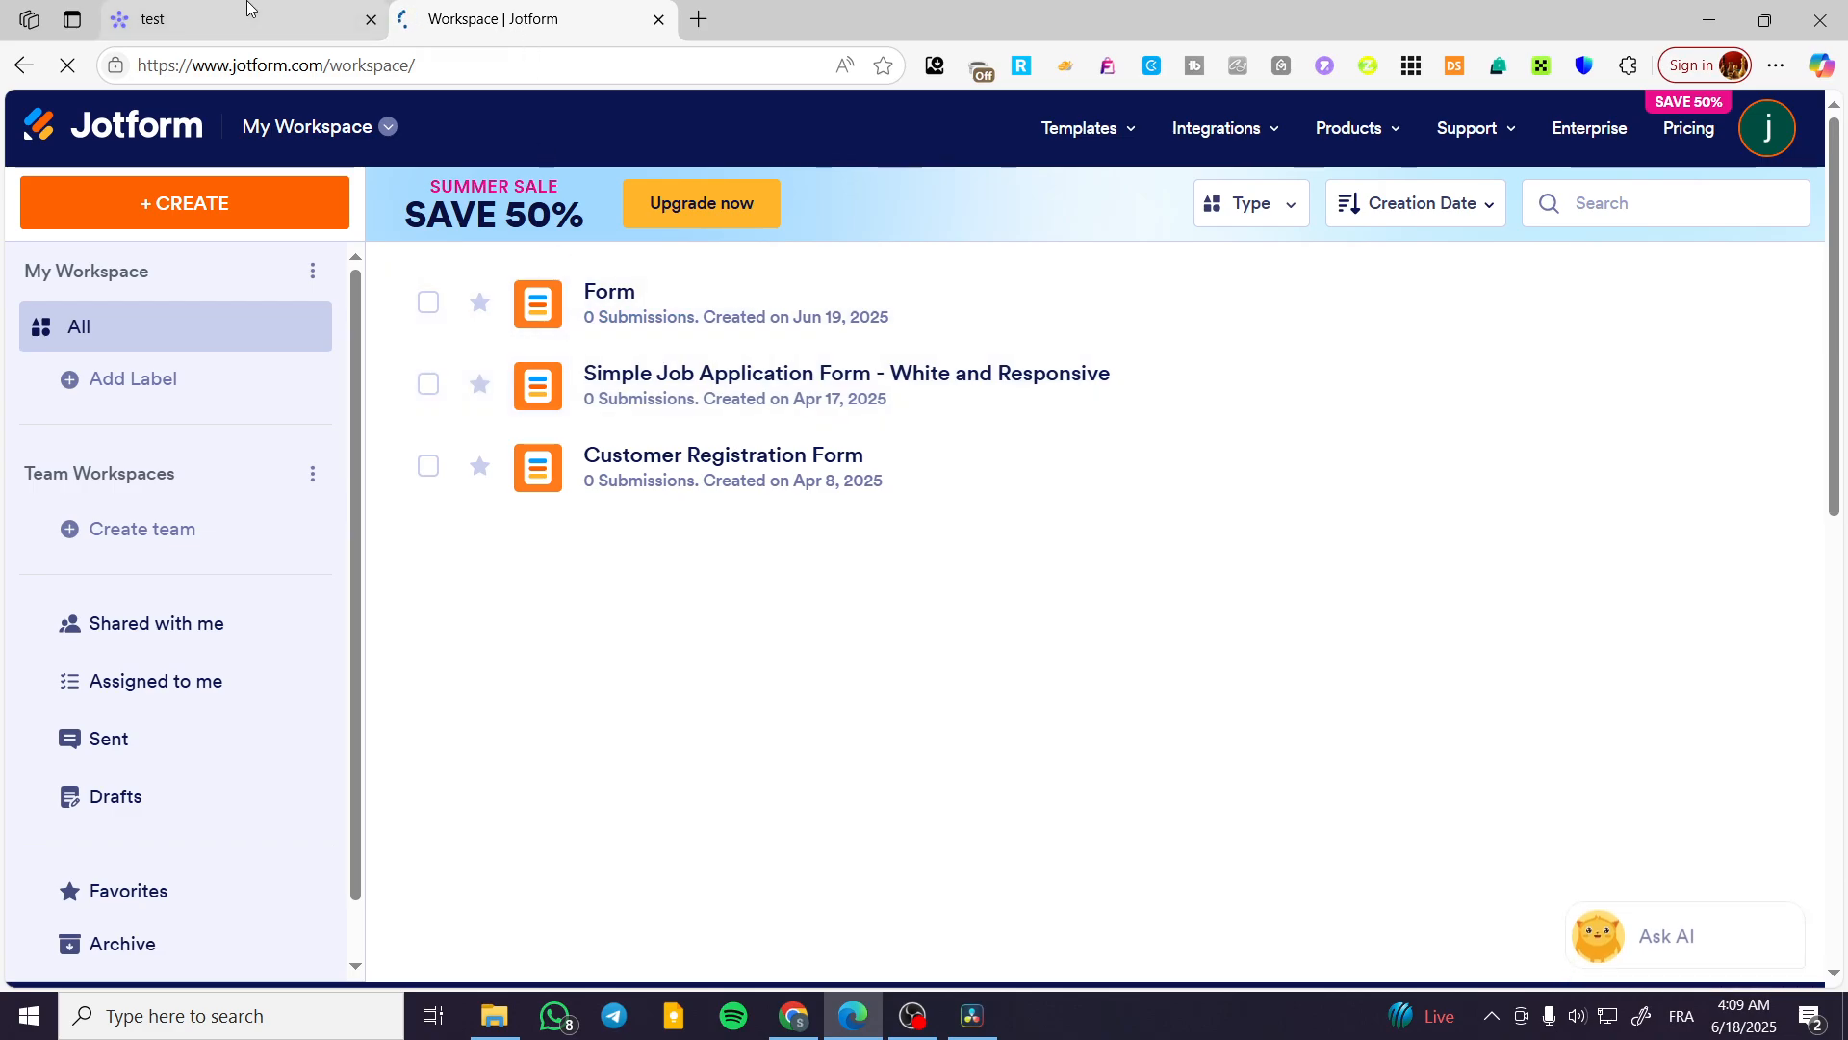
left_click(334, 7)
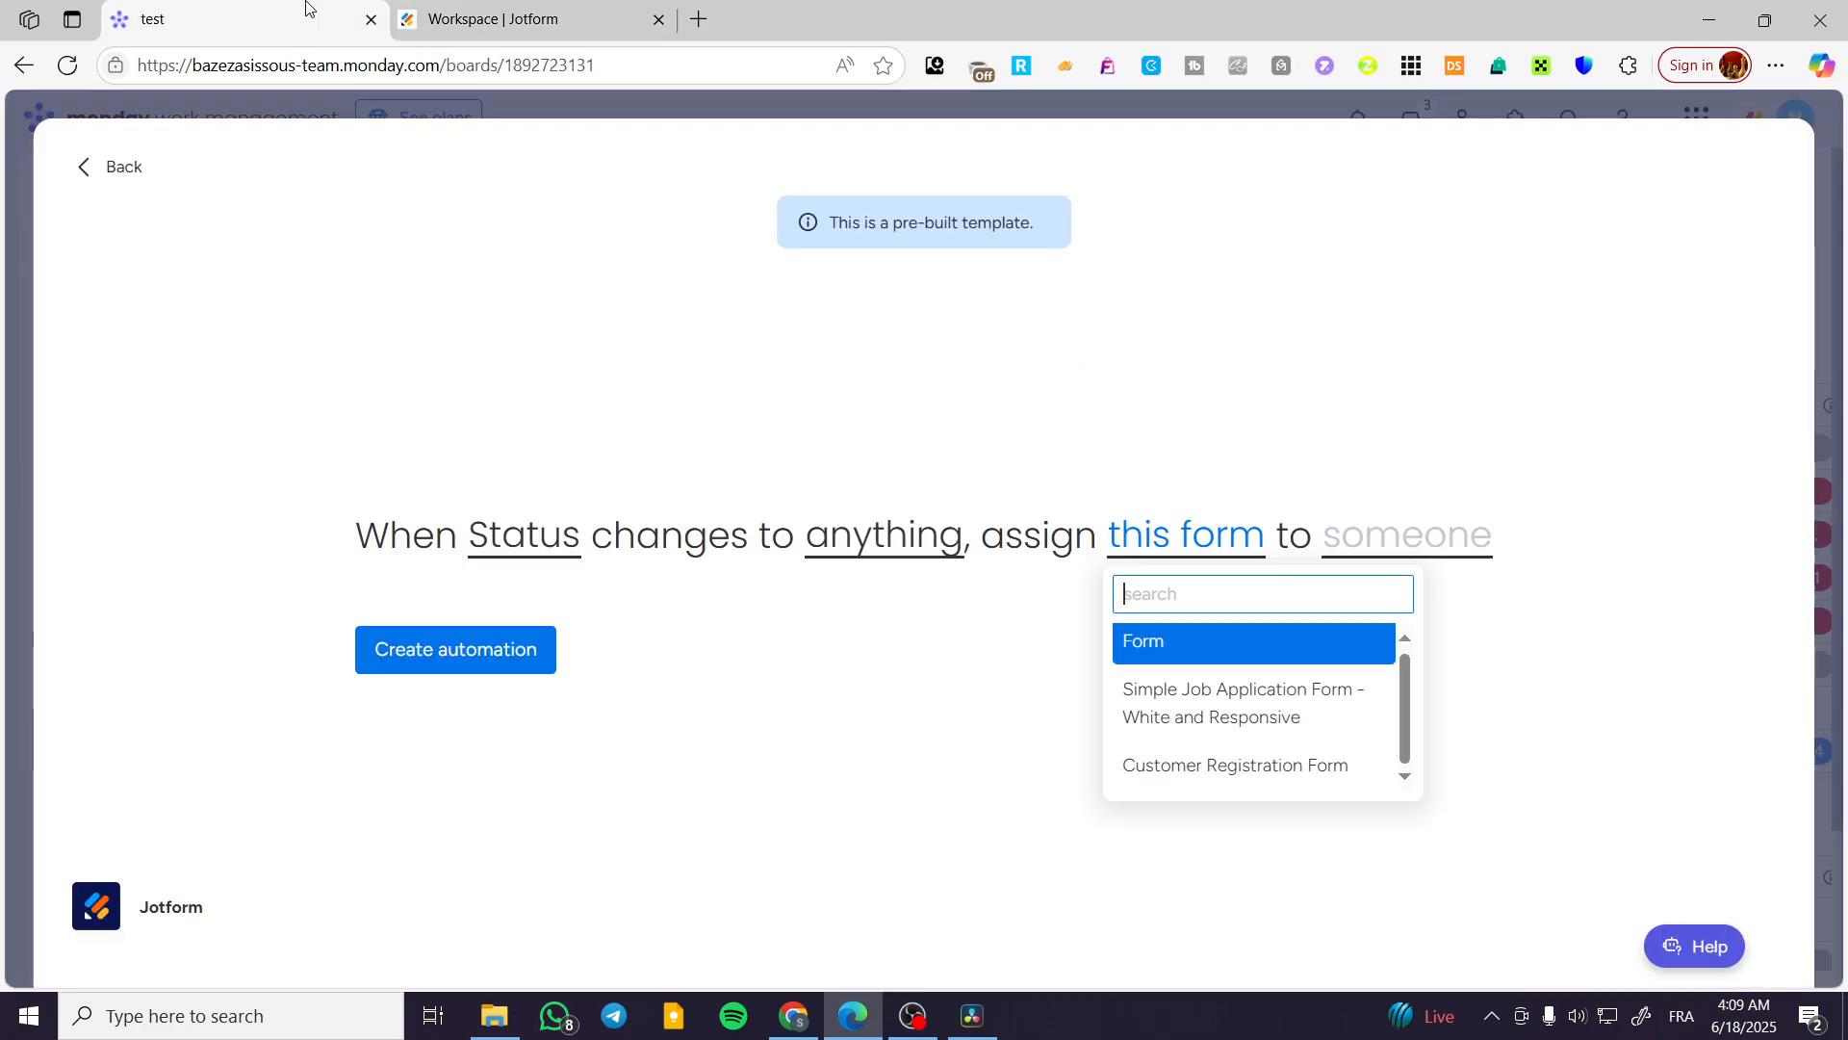
left_click(1317, 723)
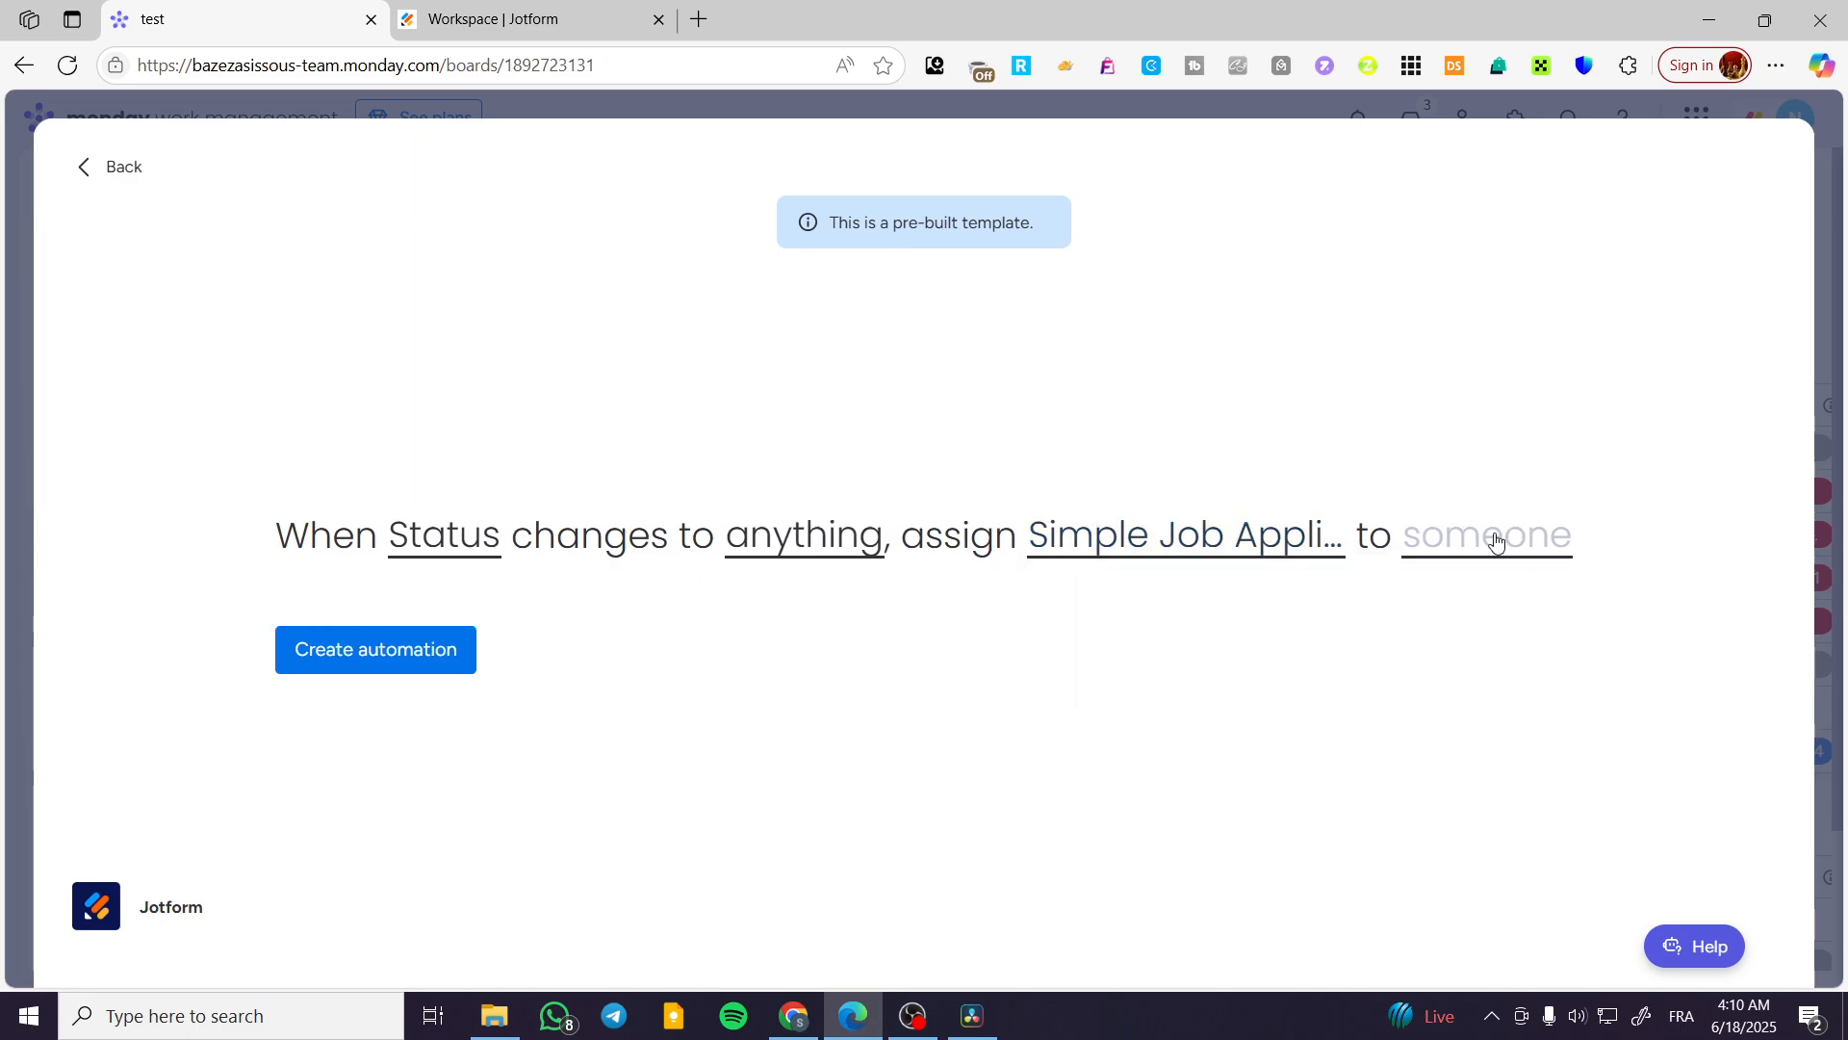
- Assign the form to the Assignee column, then create the automation and return to the test board
left_click(1519, 560)
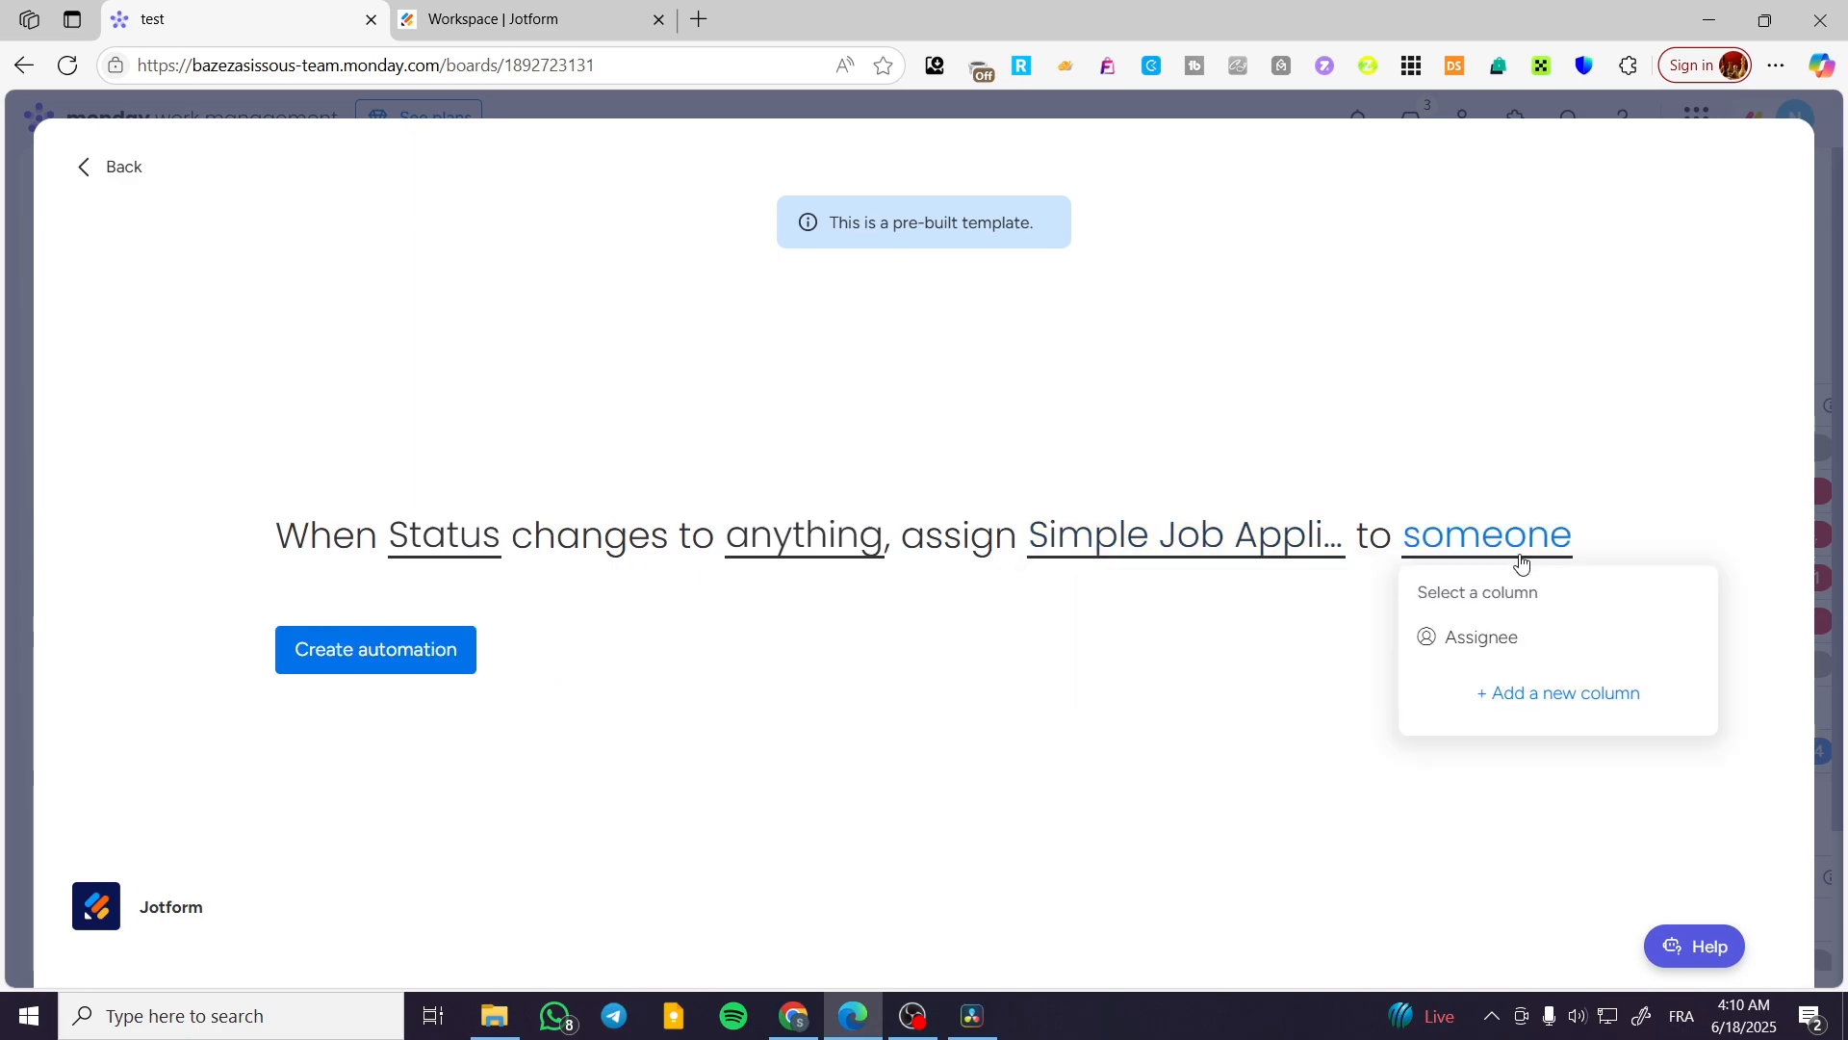
left_click(1584, 655)
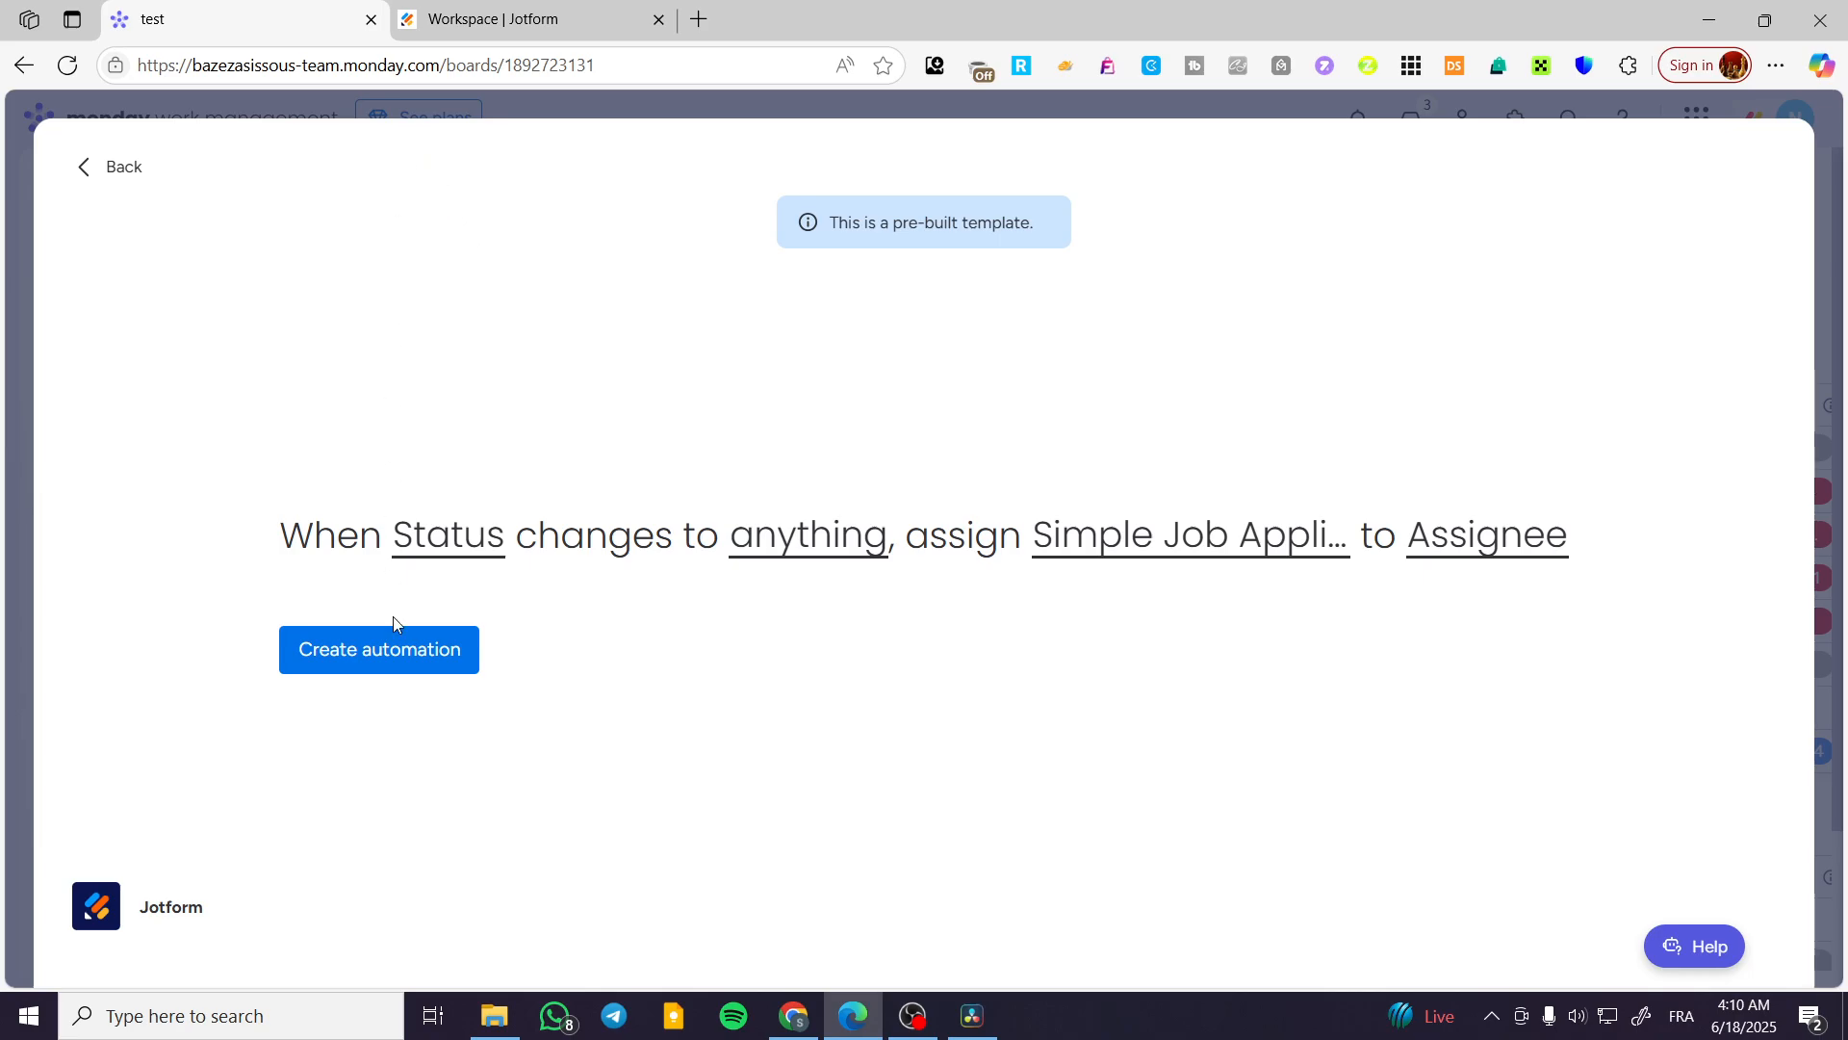
left_click(400, 658)
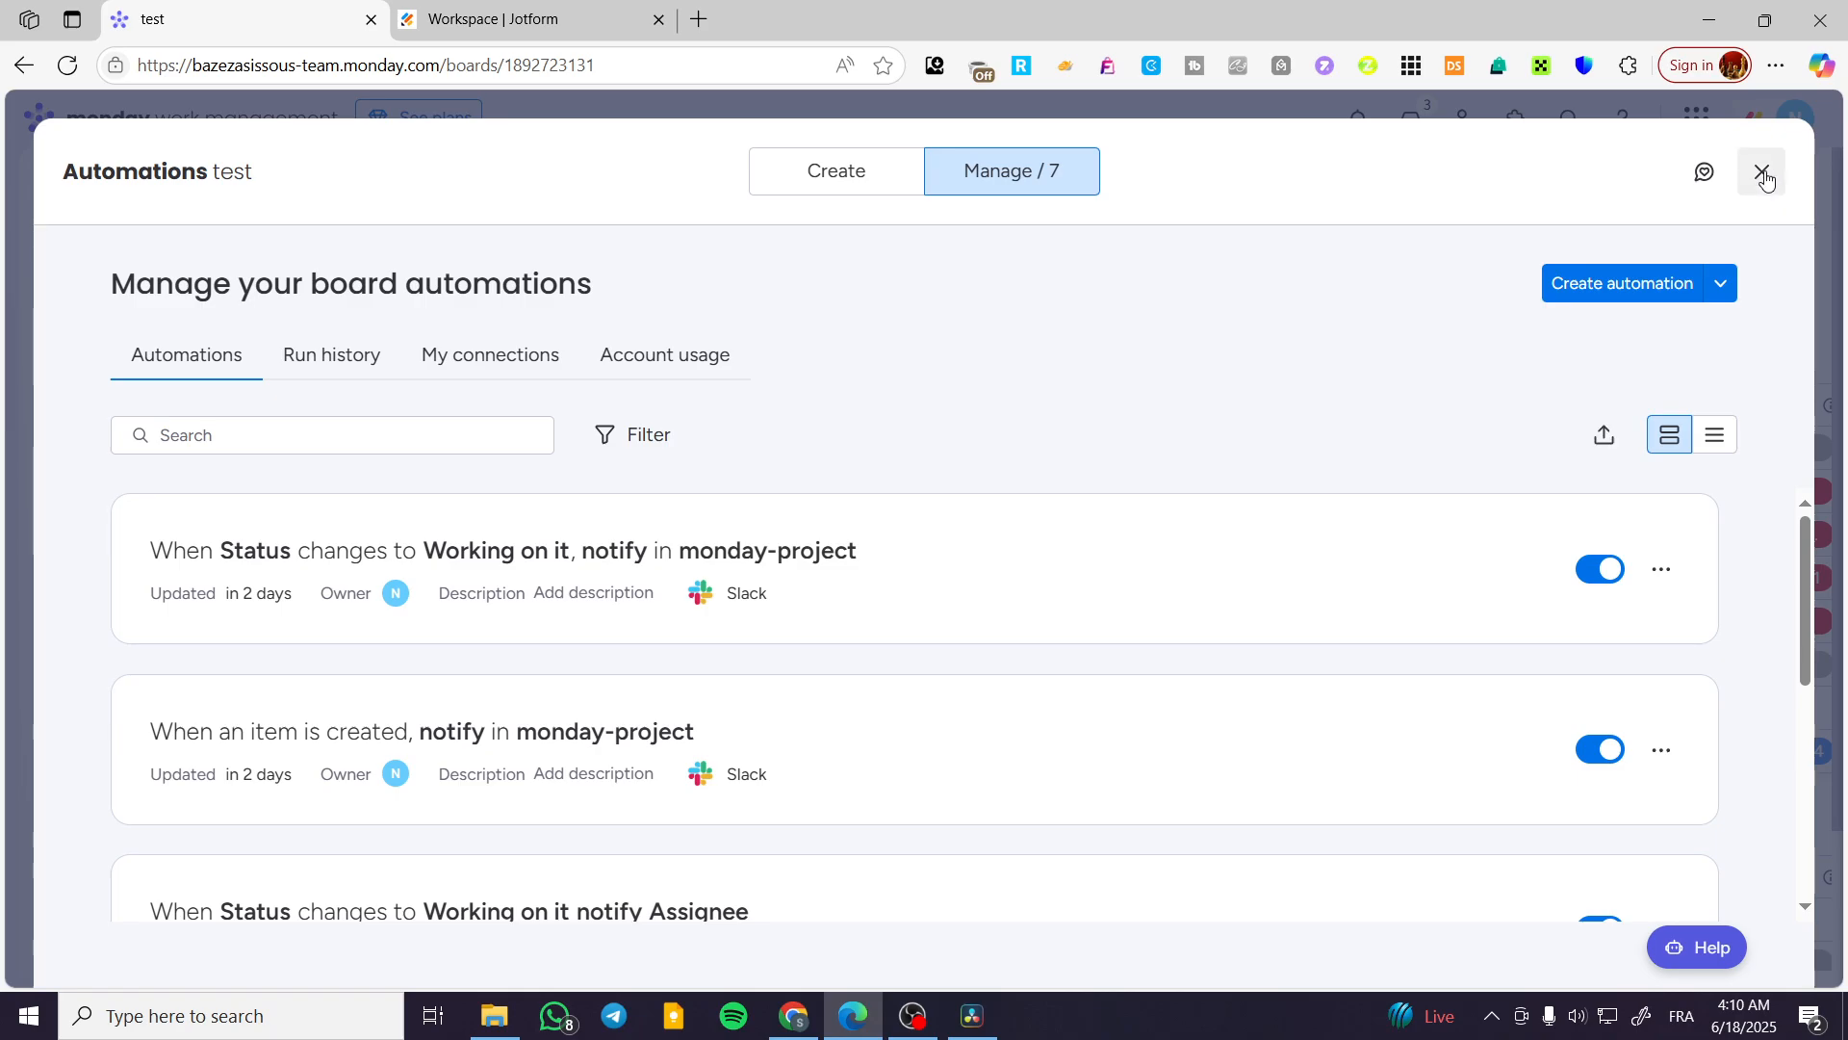
left_click(1764, 179)
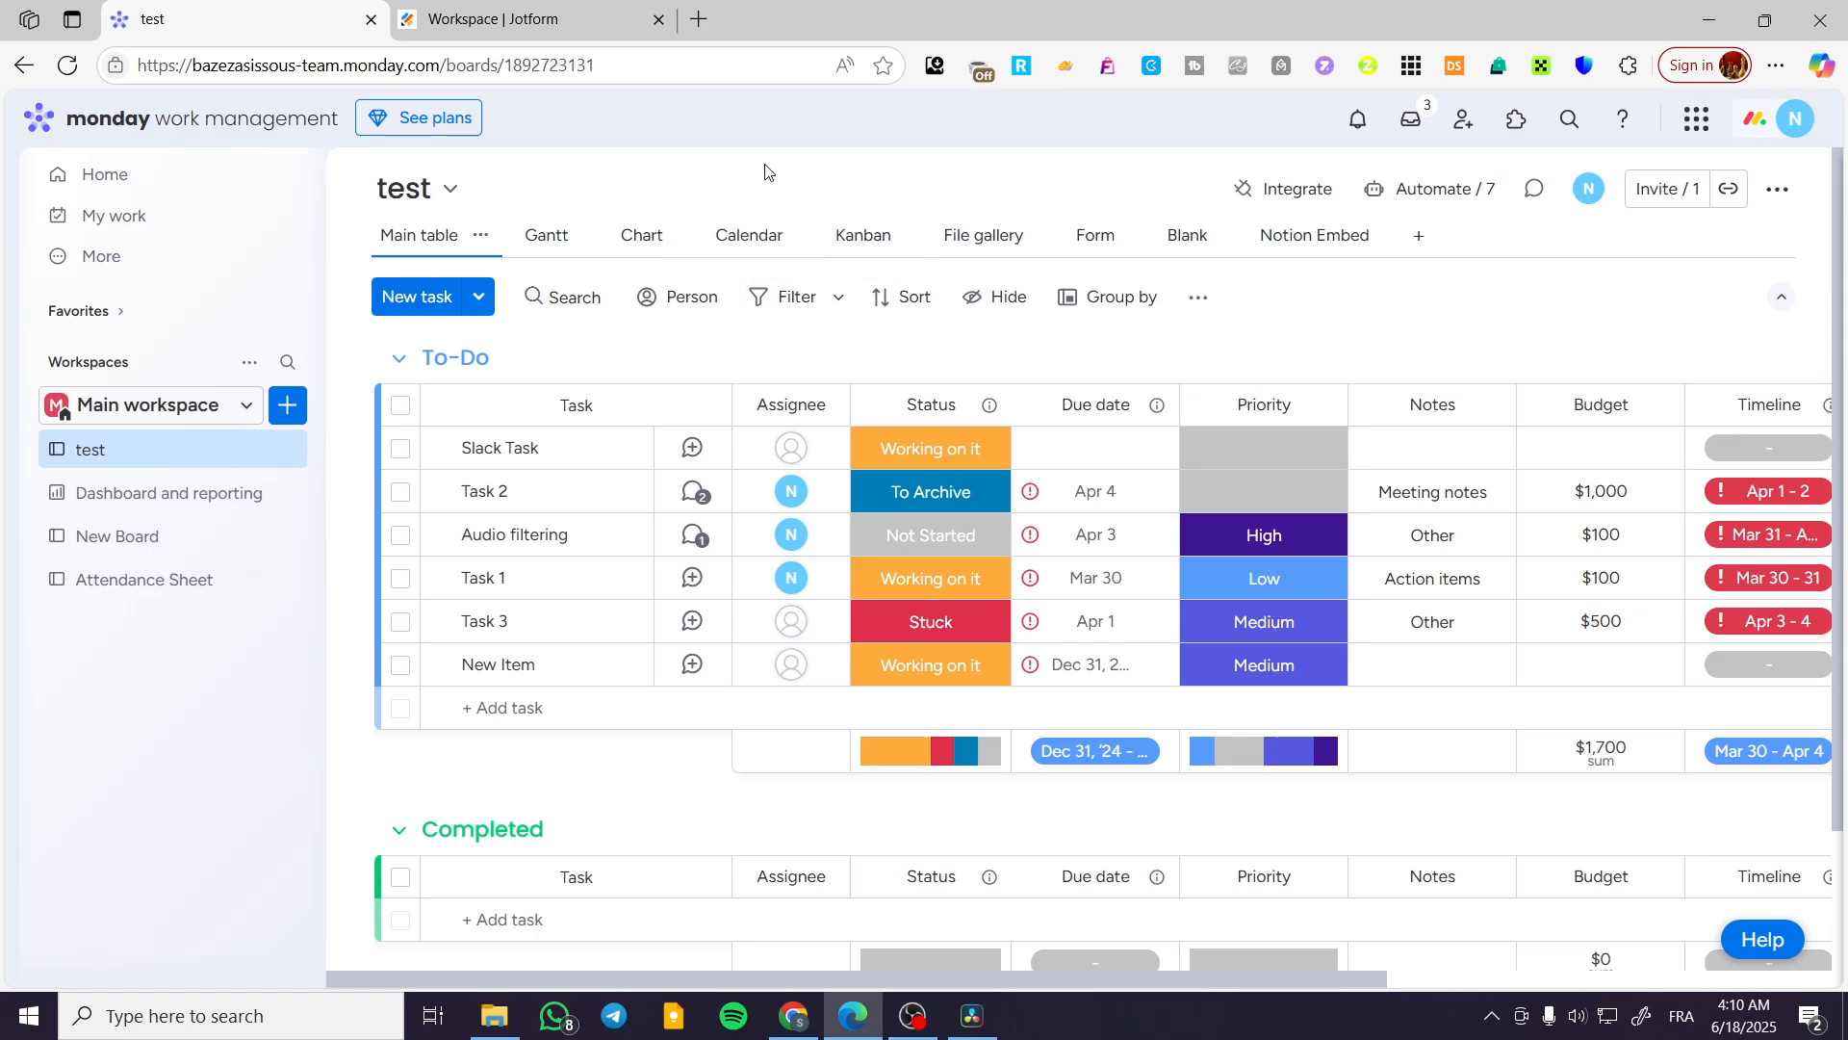
- Switch to Jotform, search its form integrations for "monday" and open the monday.com integration
left_click(537, 31)
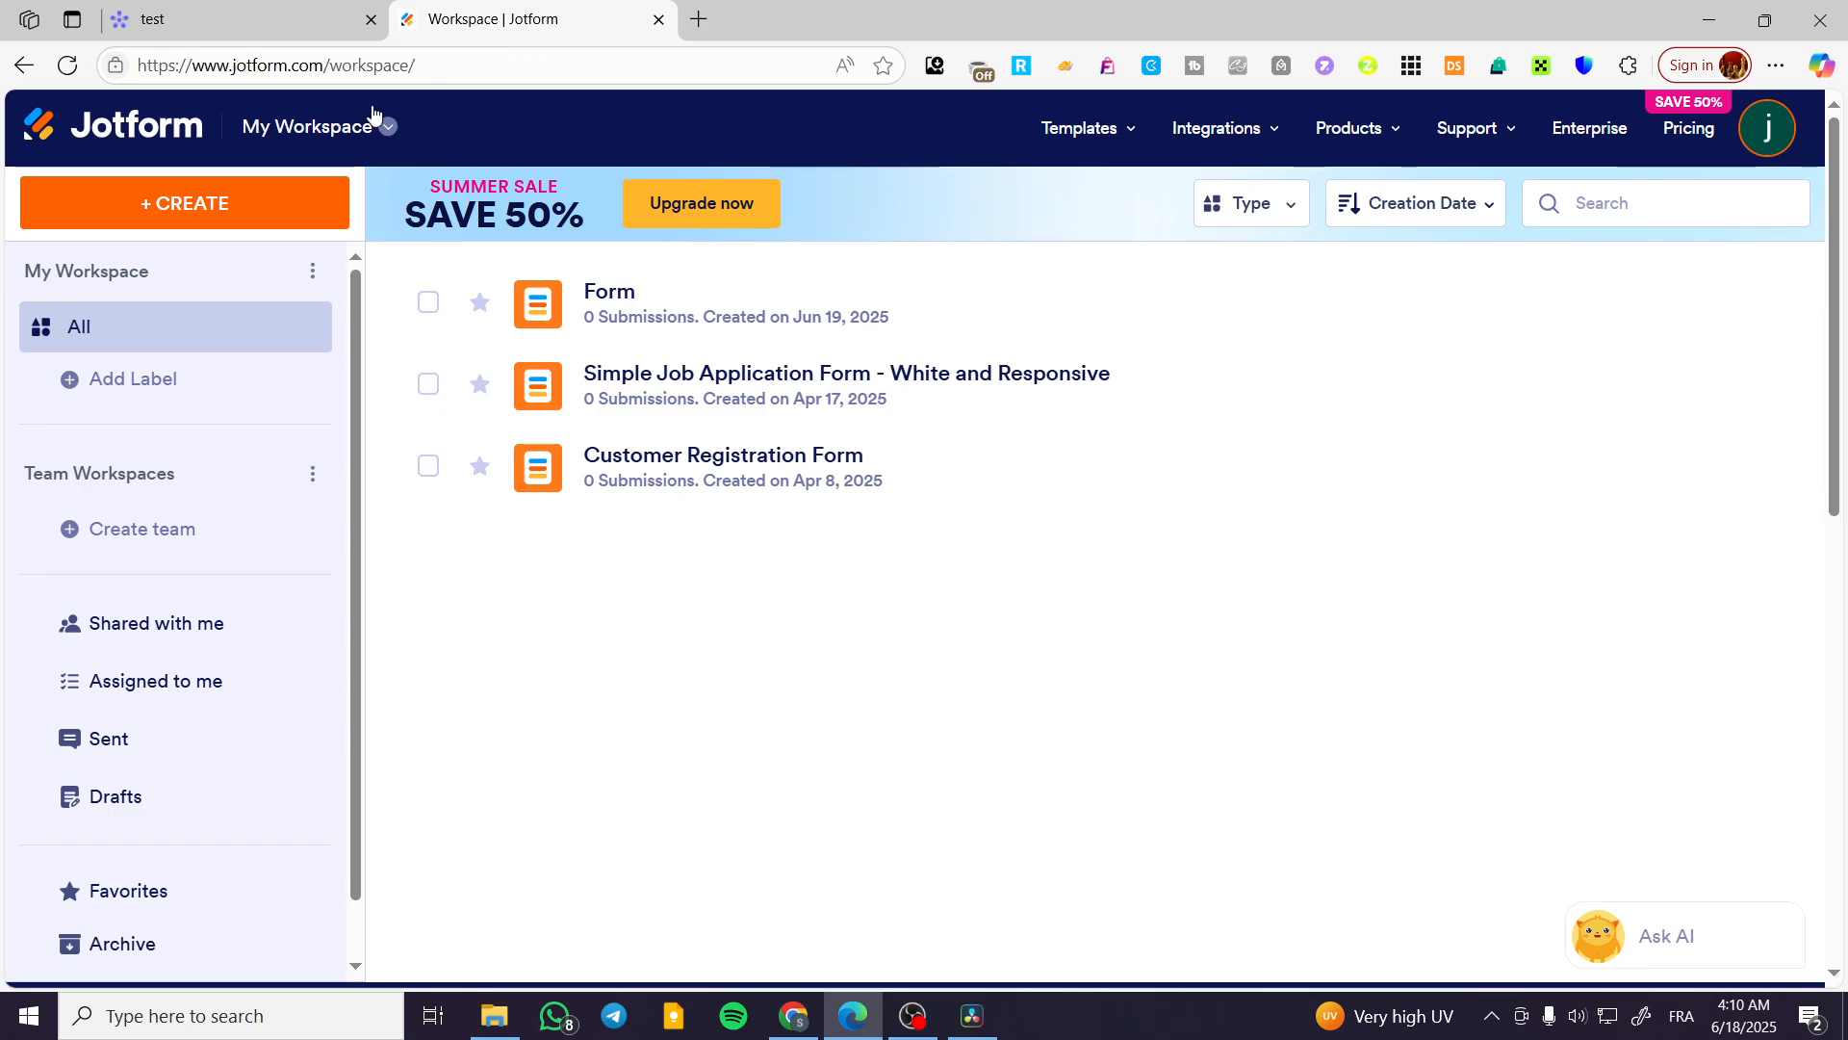
left_click(237, 19)
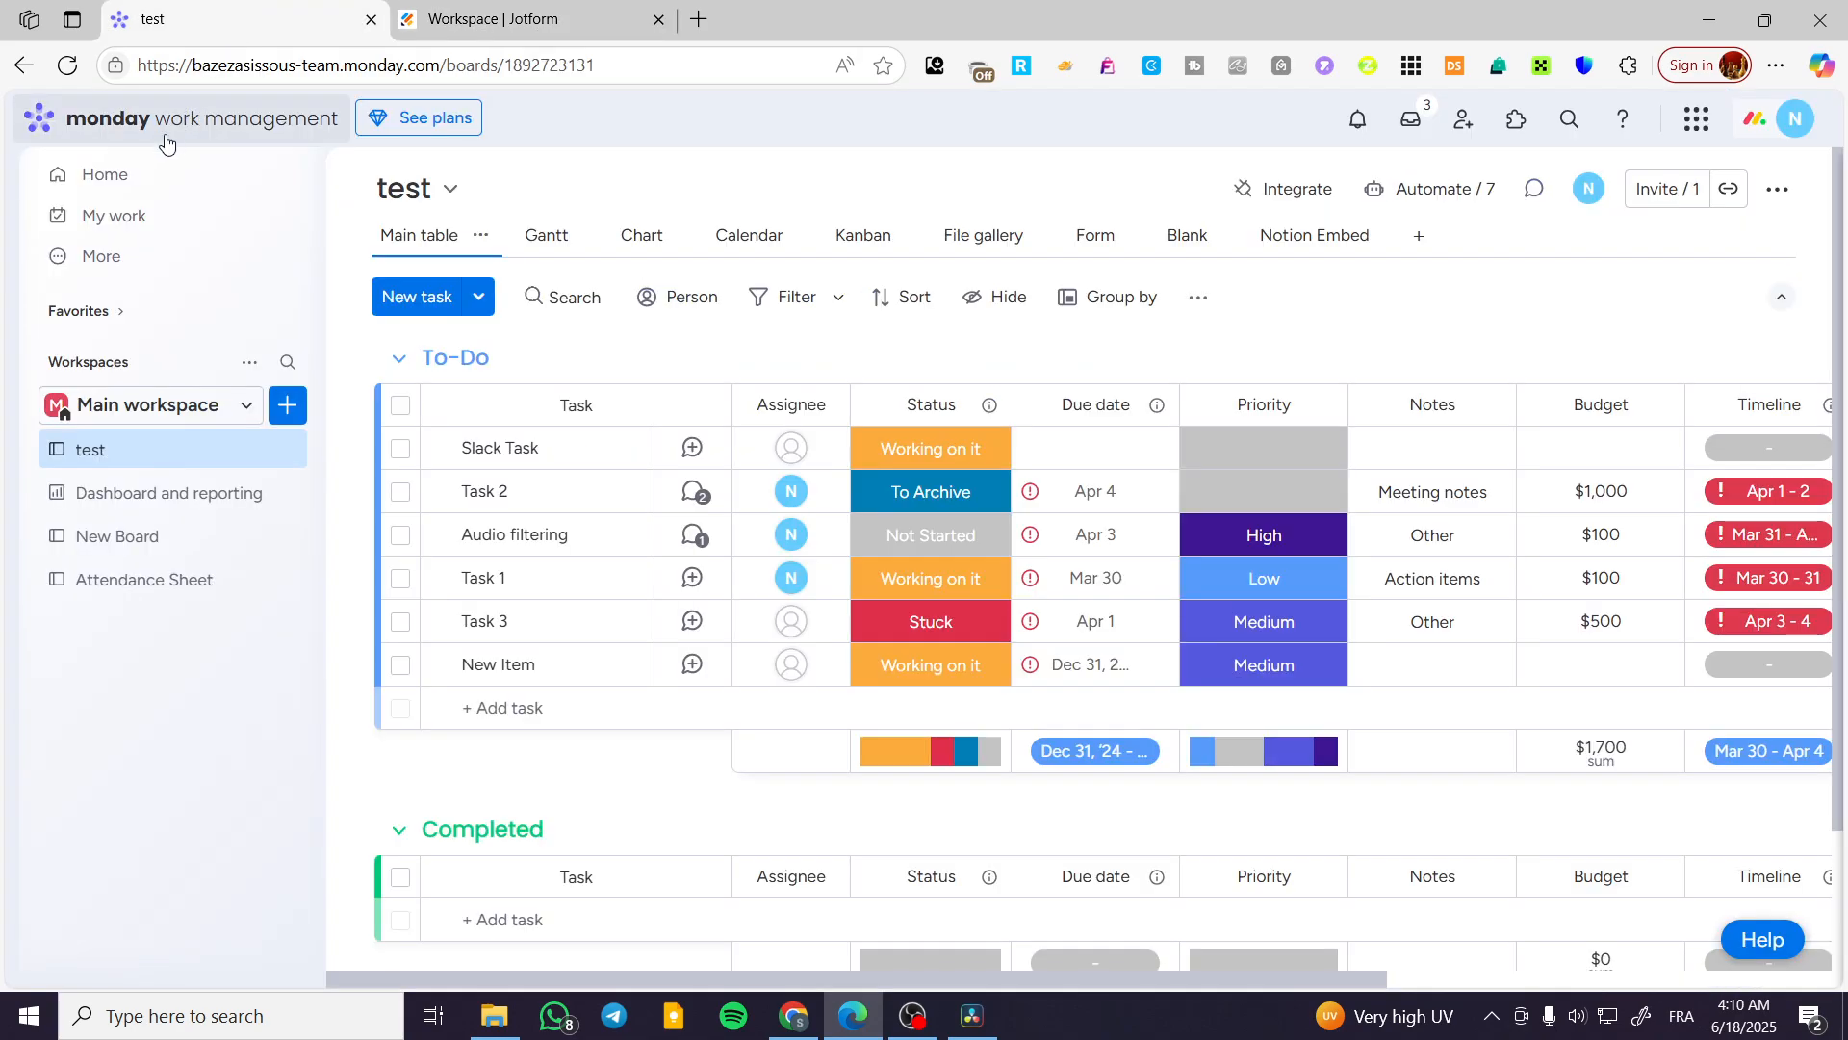
left_click(489, 27)
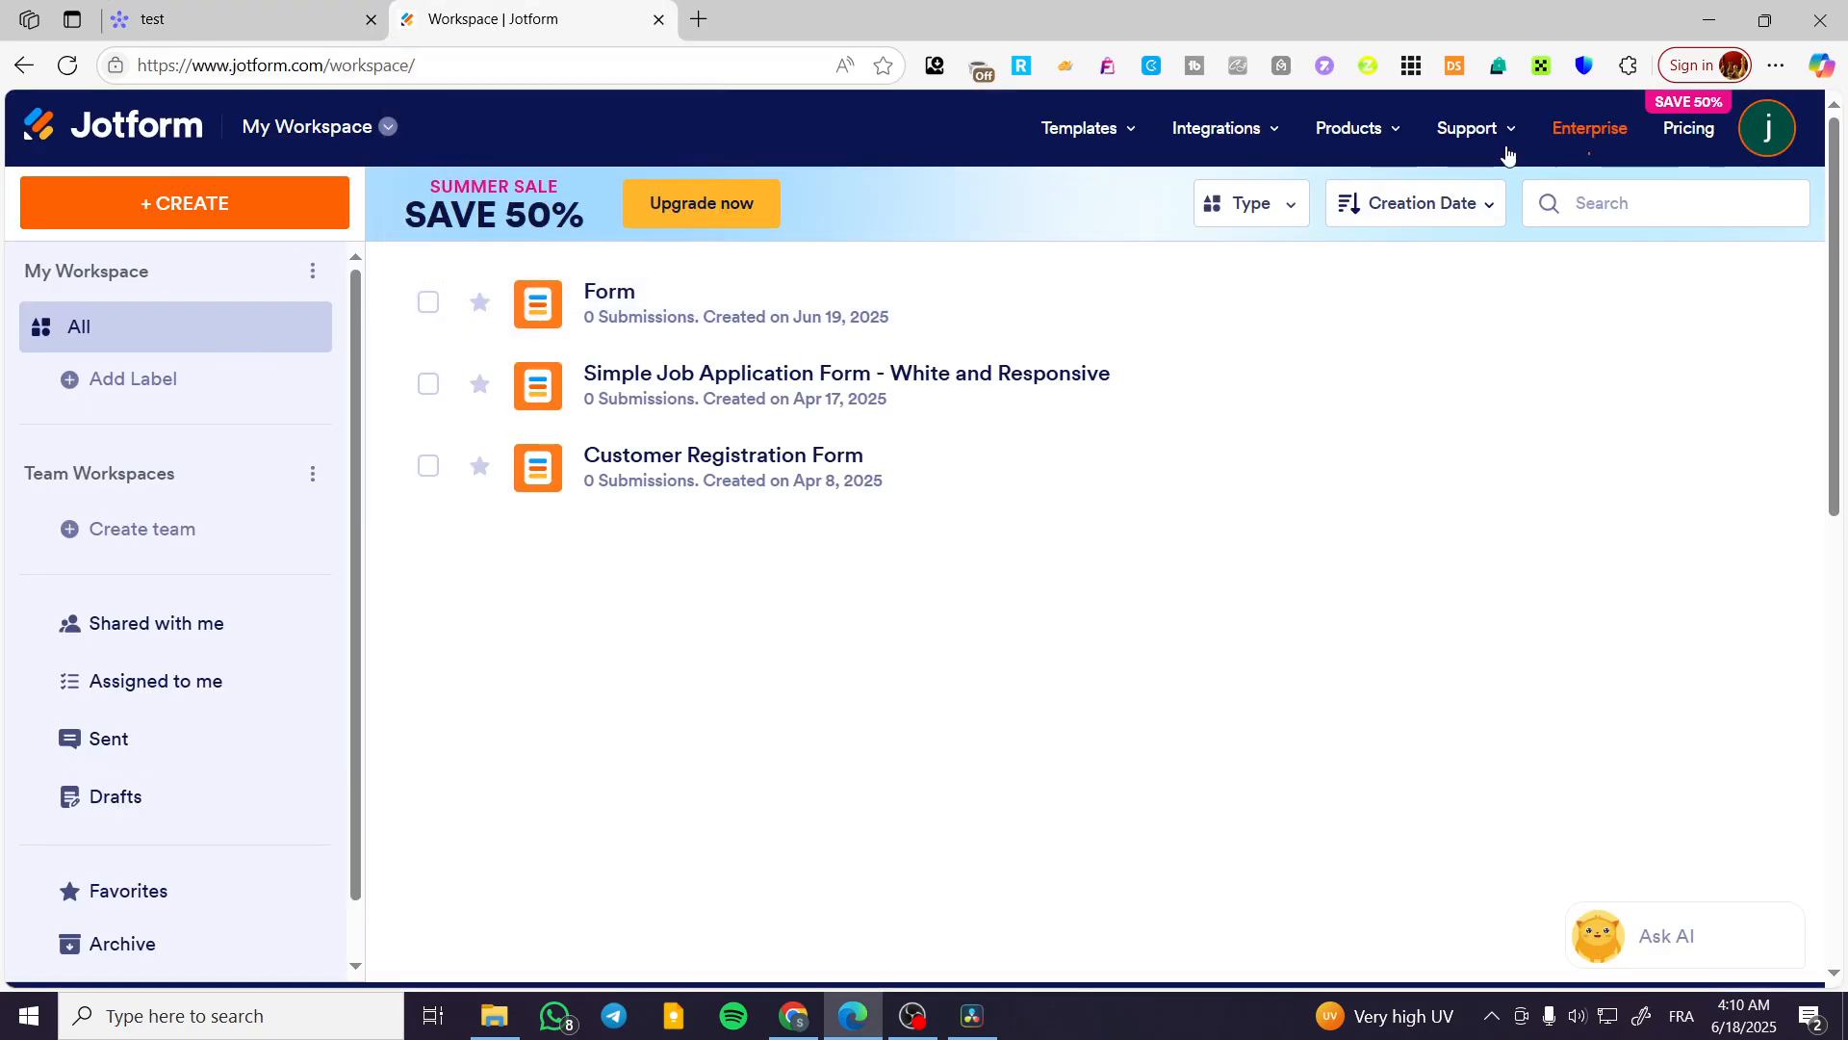
mouse_move(1223, 141)
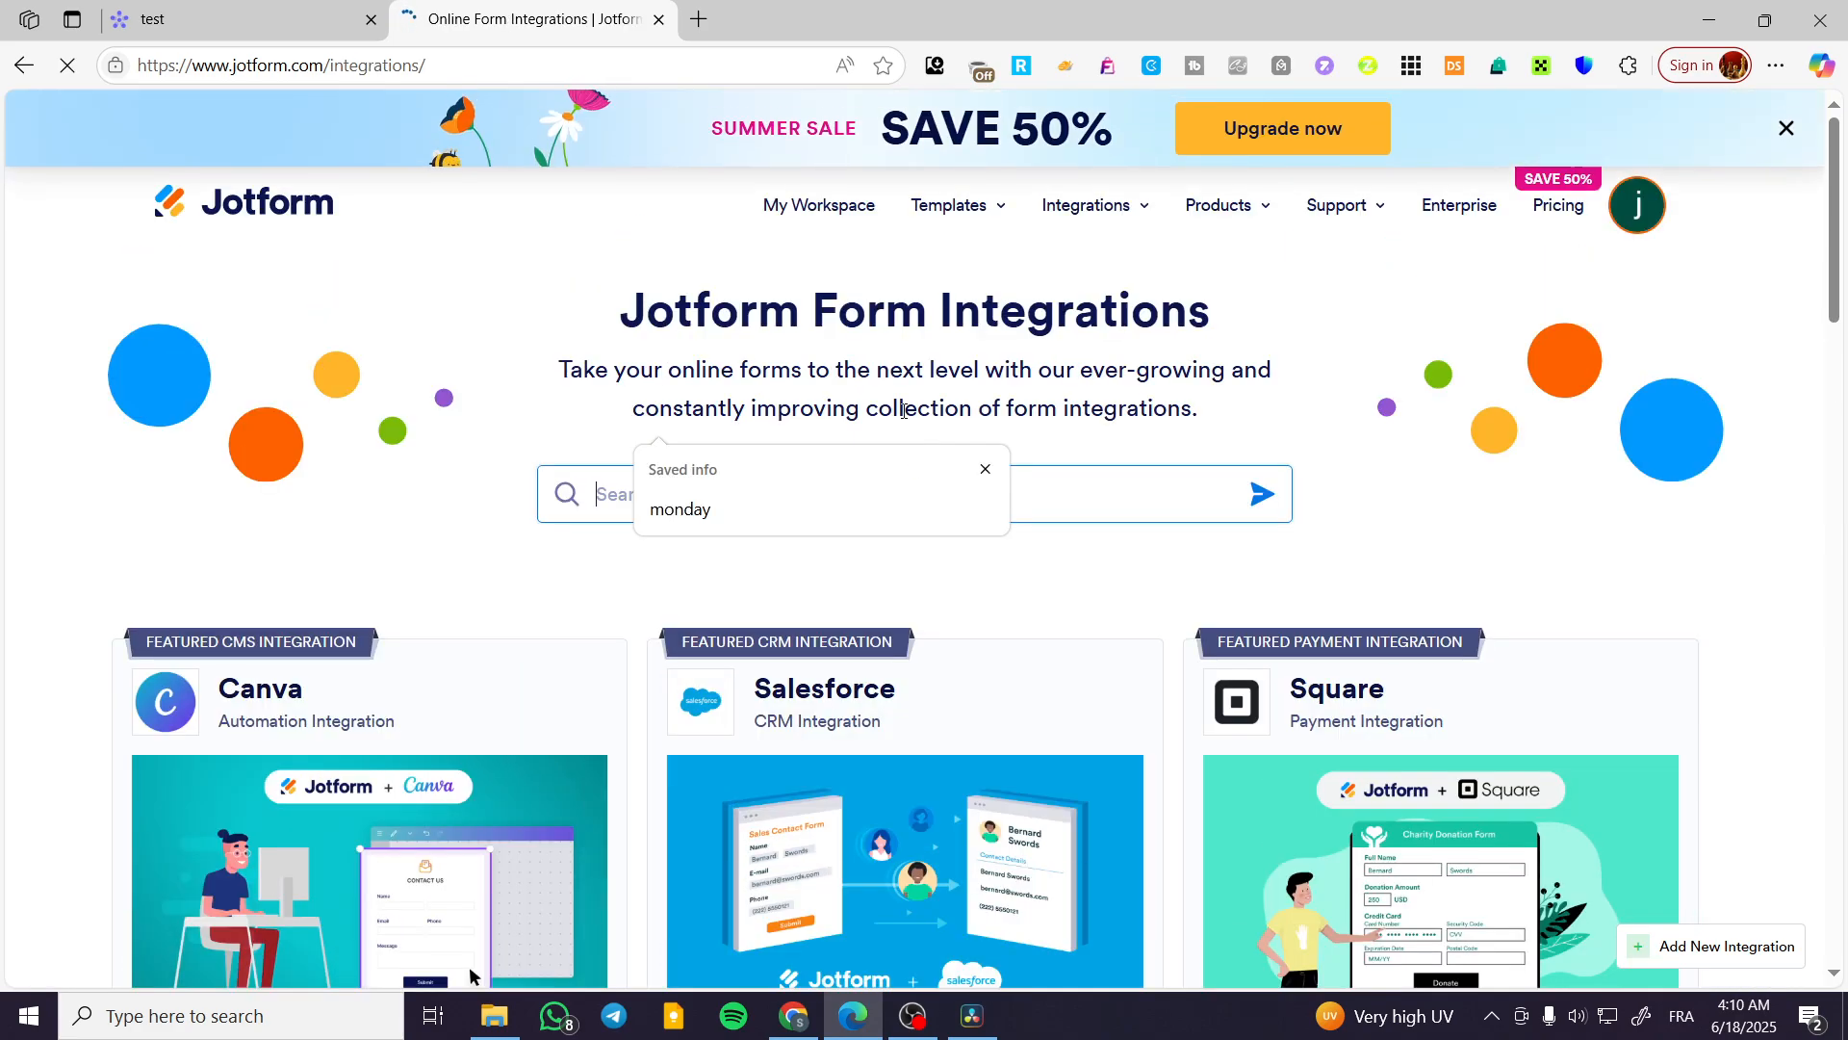
left_click(741, 519)
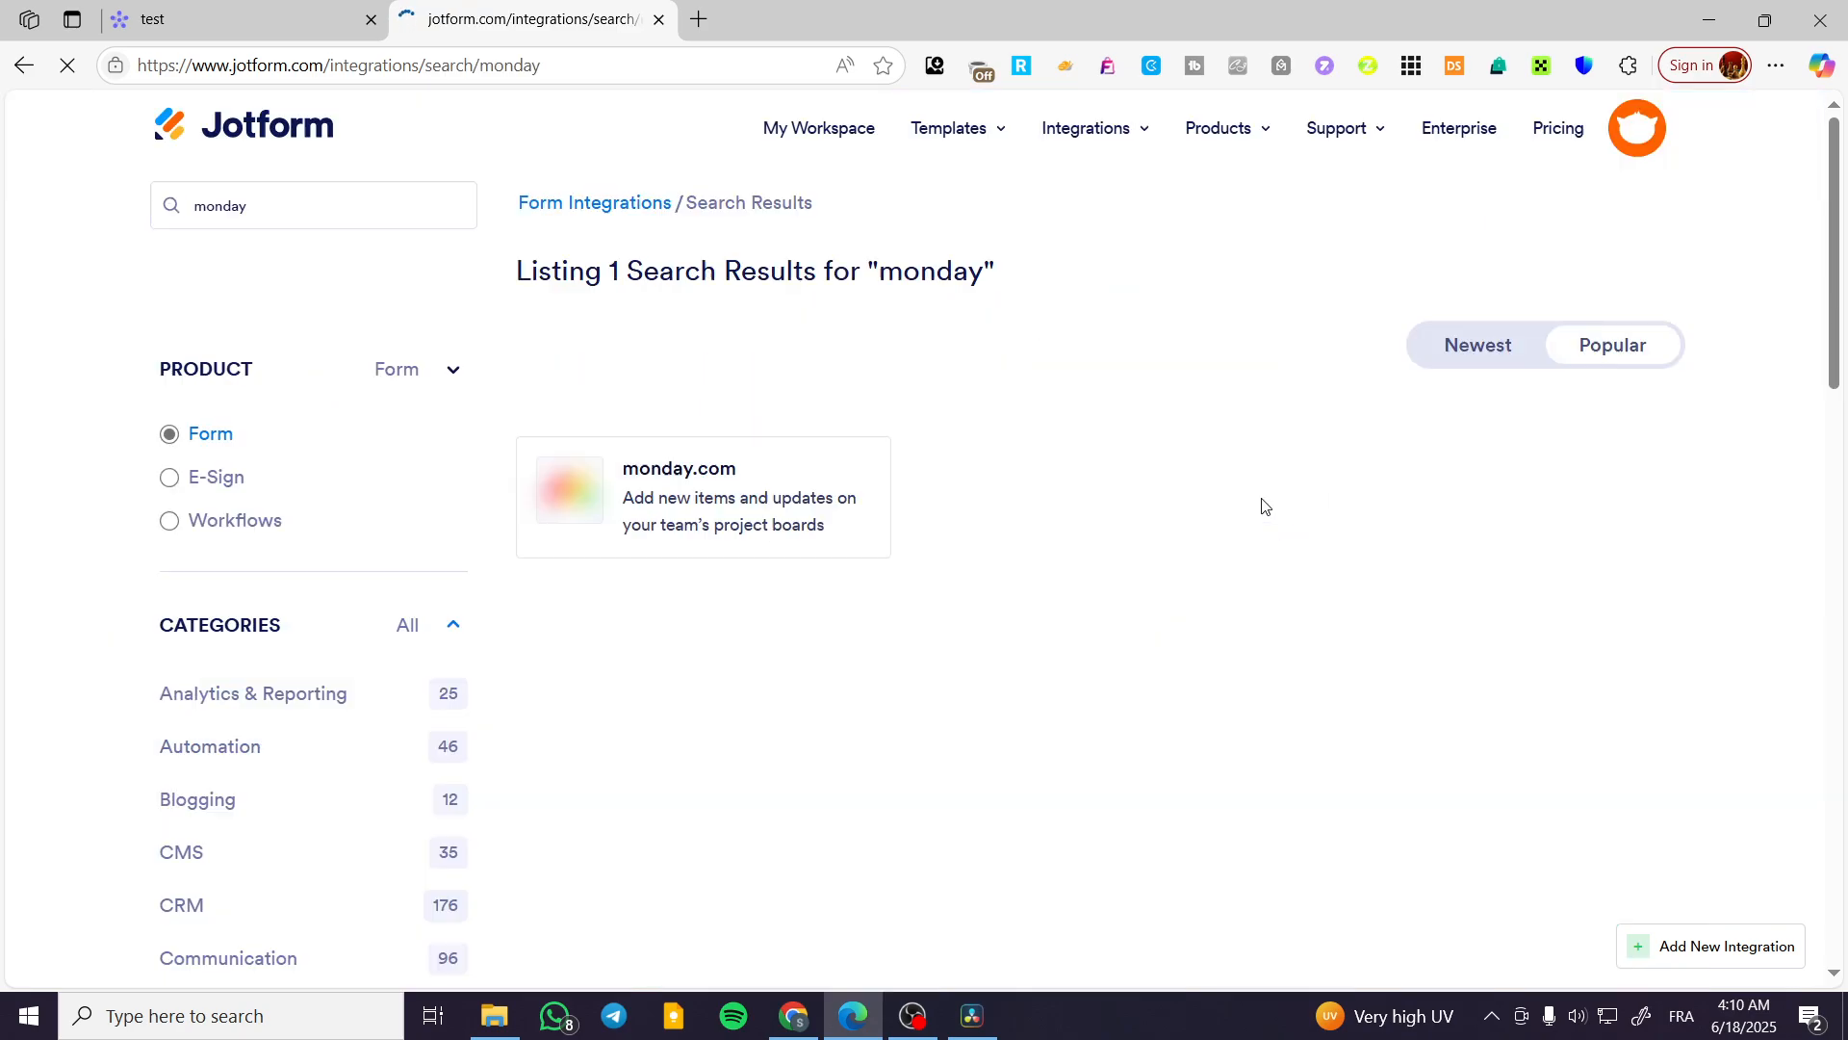
left_click(709, 602)
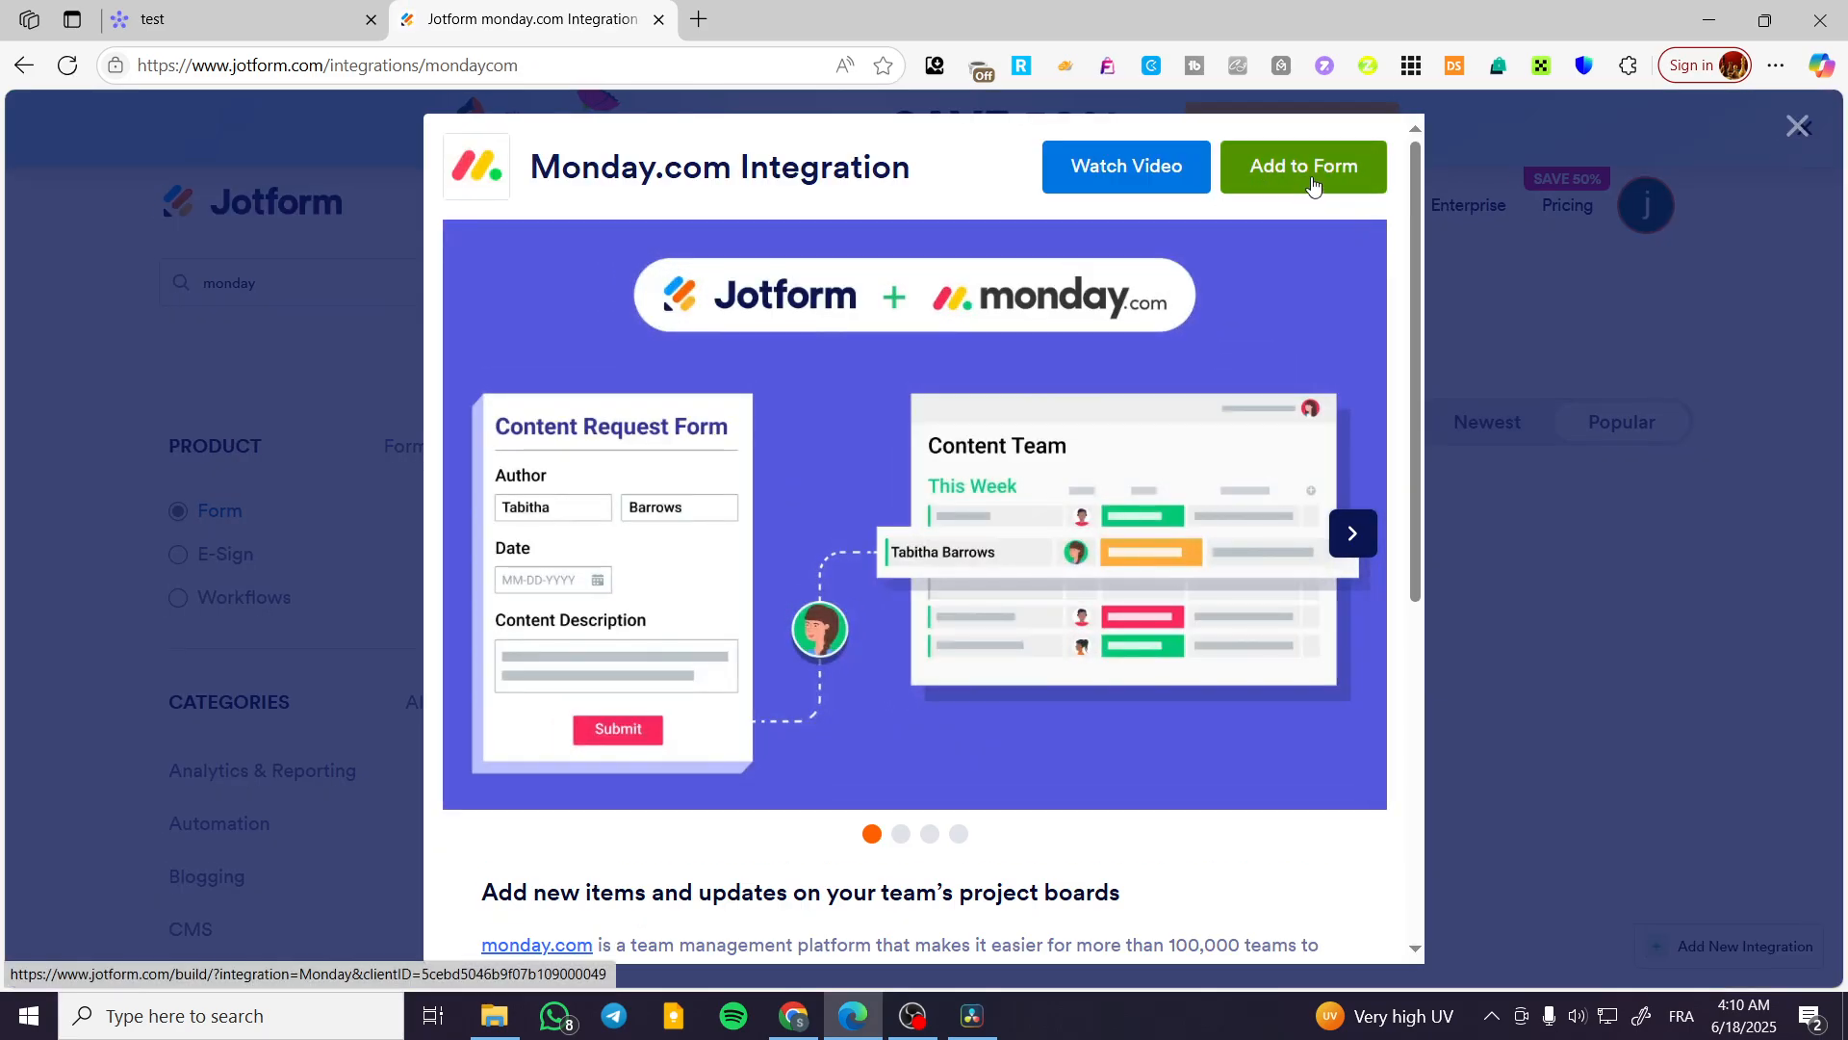
- Review the monday.com integration's description and add the integration to a form made from the Product Order Form template
scroll(1285, 491, "down", 6)
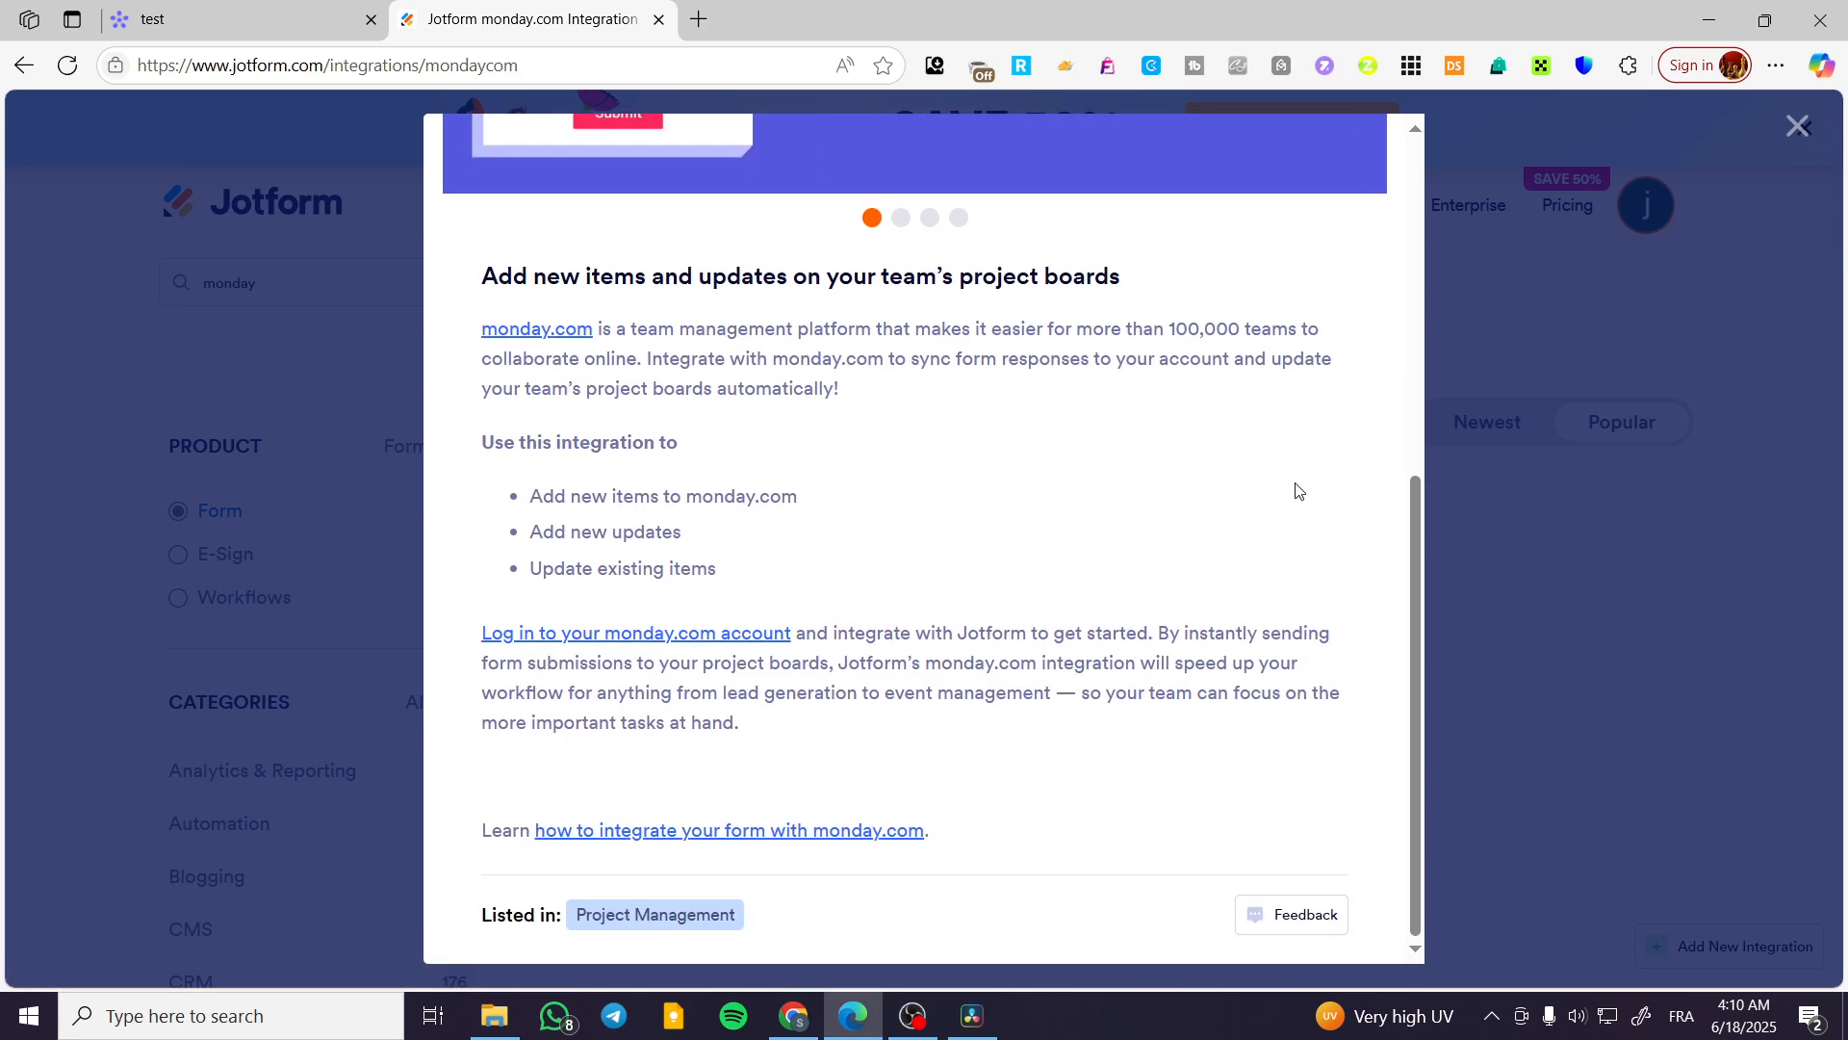
scroll(1291, 491, "up", 6)
left_click(1334, 183)
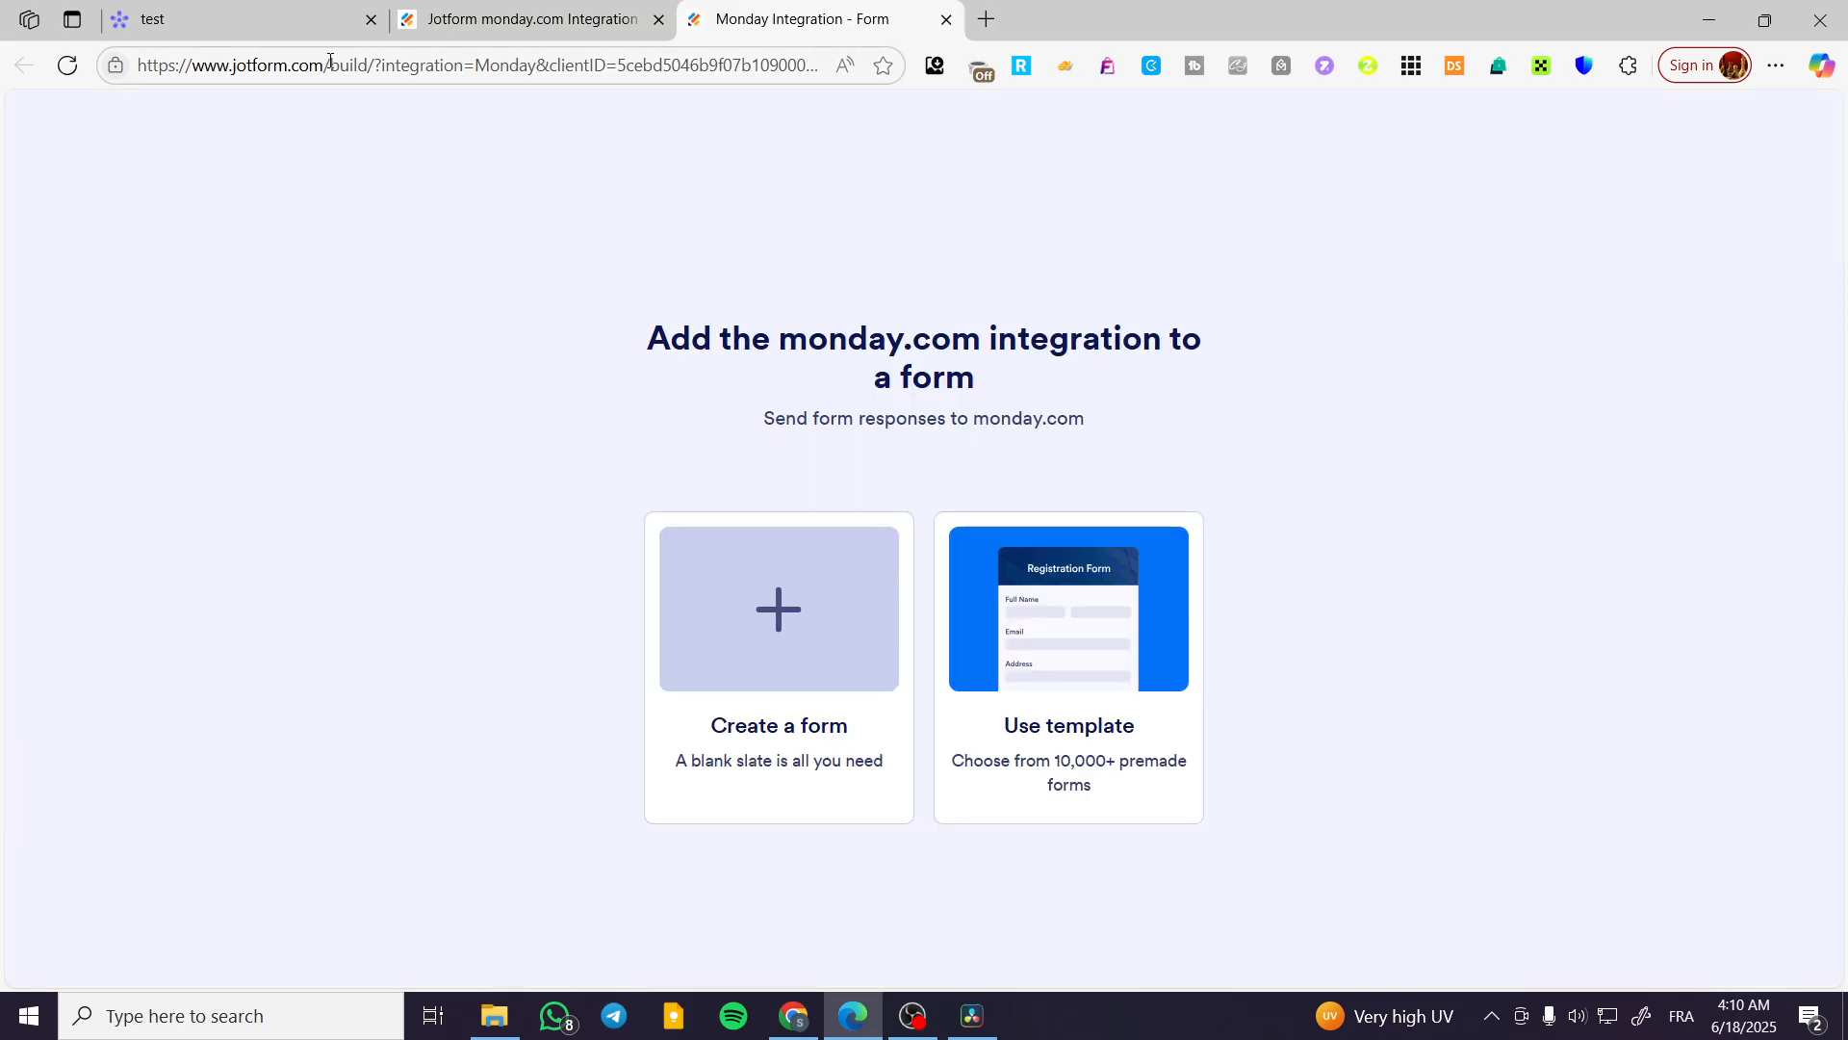
left_click(1052, 639)
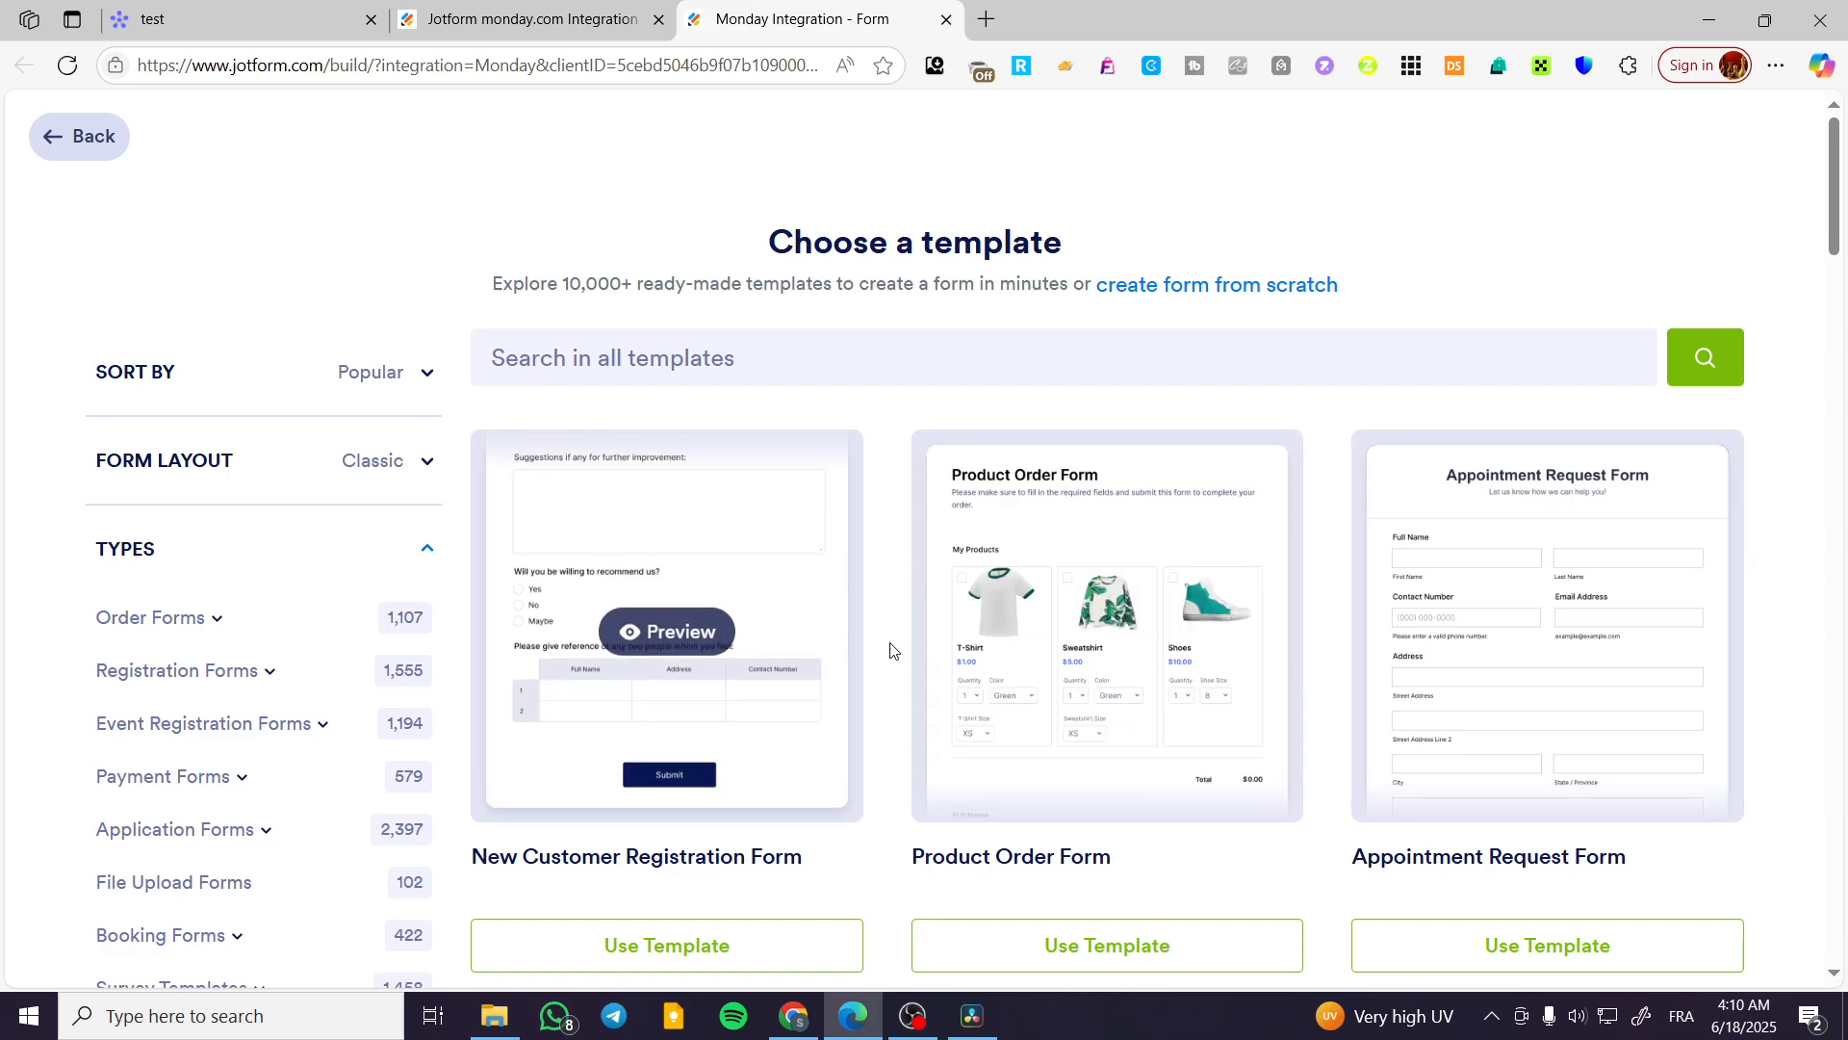
left_click(1031, 945)
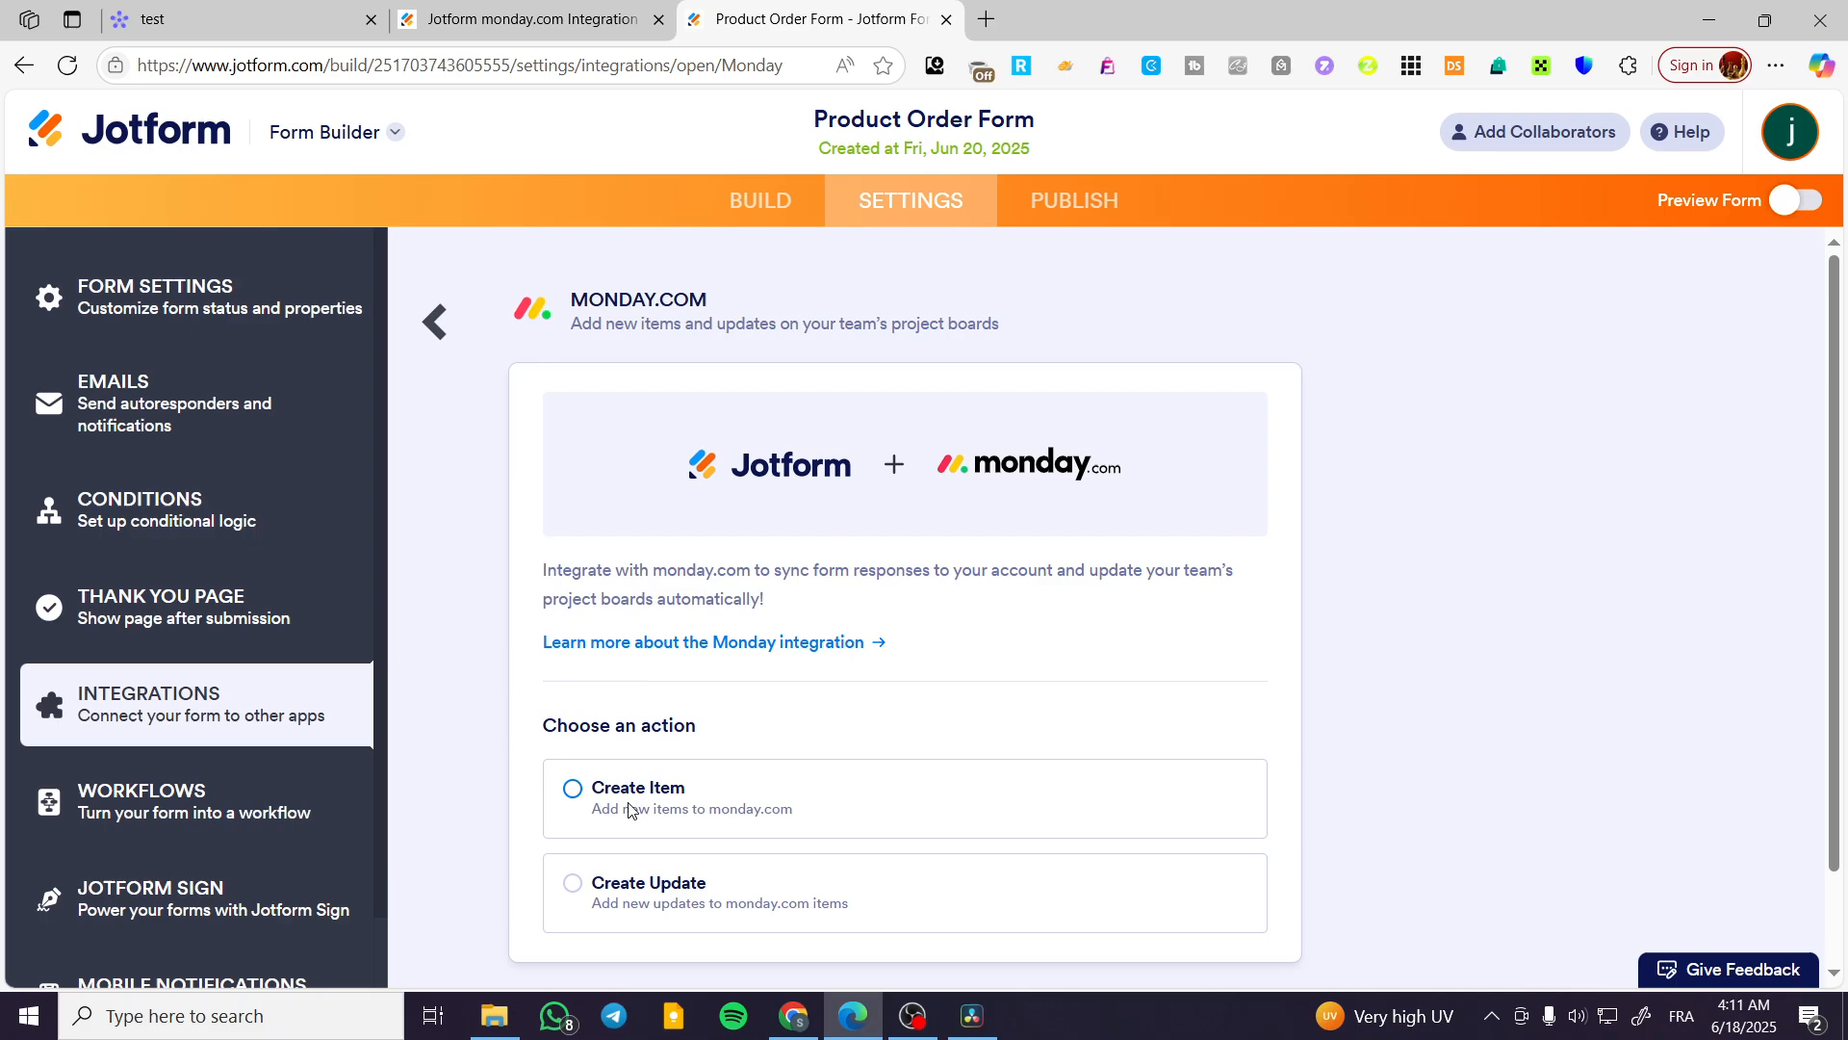
- Choose Create Item as the monday.com integration's action and proceed to the API key authentication
scroll(666, 914, "down", 2)
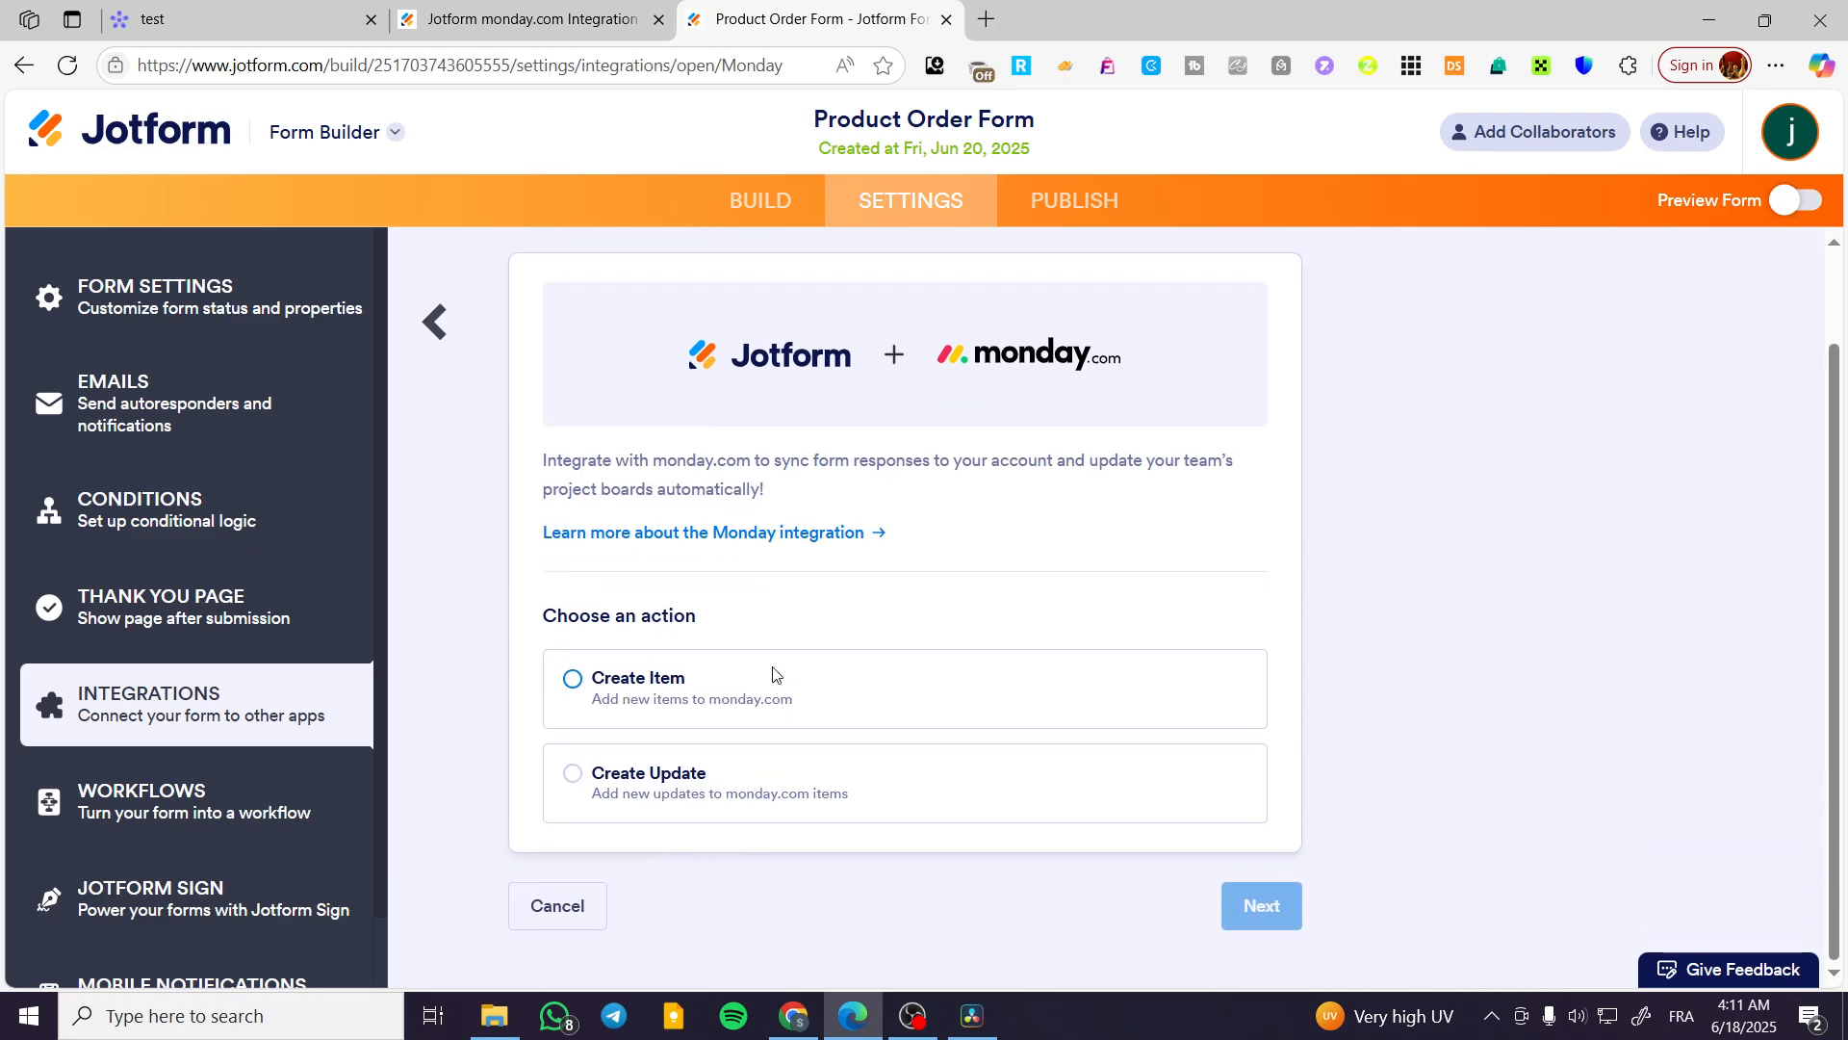
left_click(332, 14)
left_click(784, 5)
left_click(571, 686)
left_click(1251, 924)
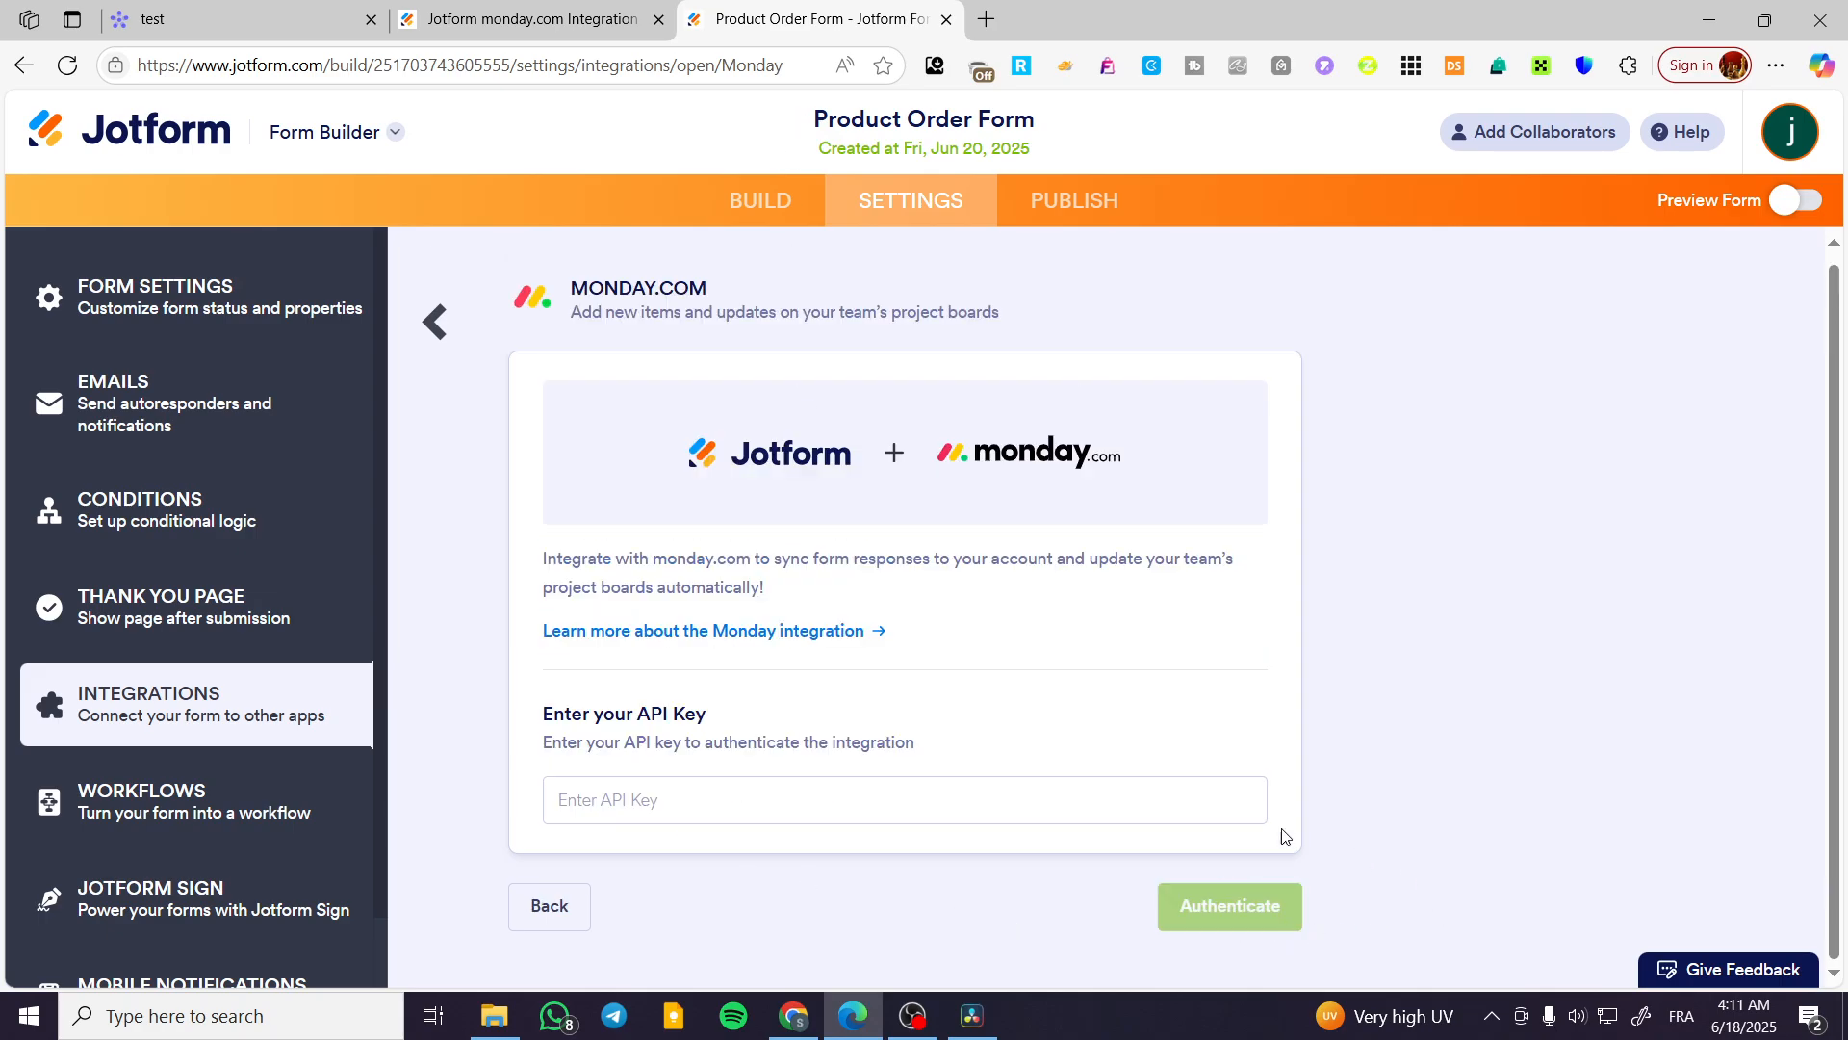
- Switch to monday.com and copy the personal API token from My access tokens in the Developer Center, leaving the token hidden
left_click(640, 803)
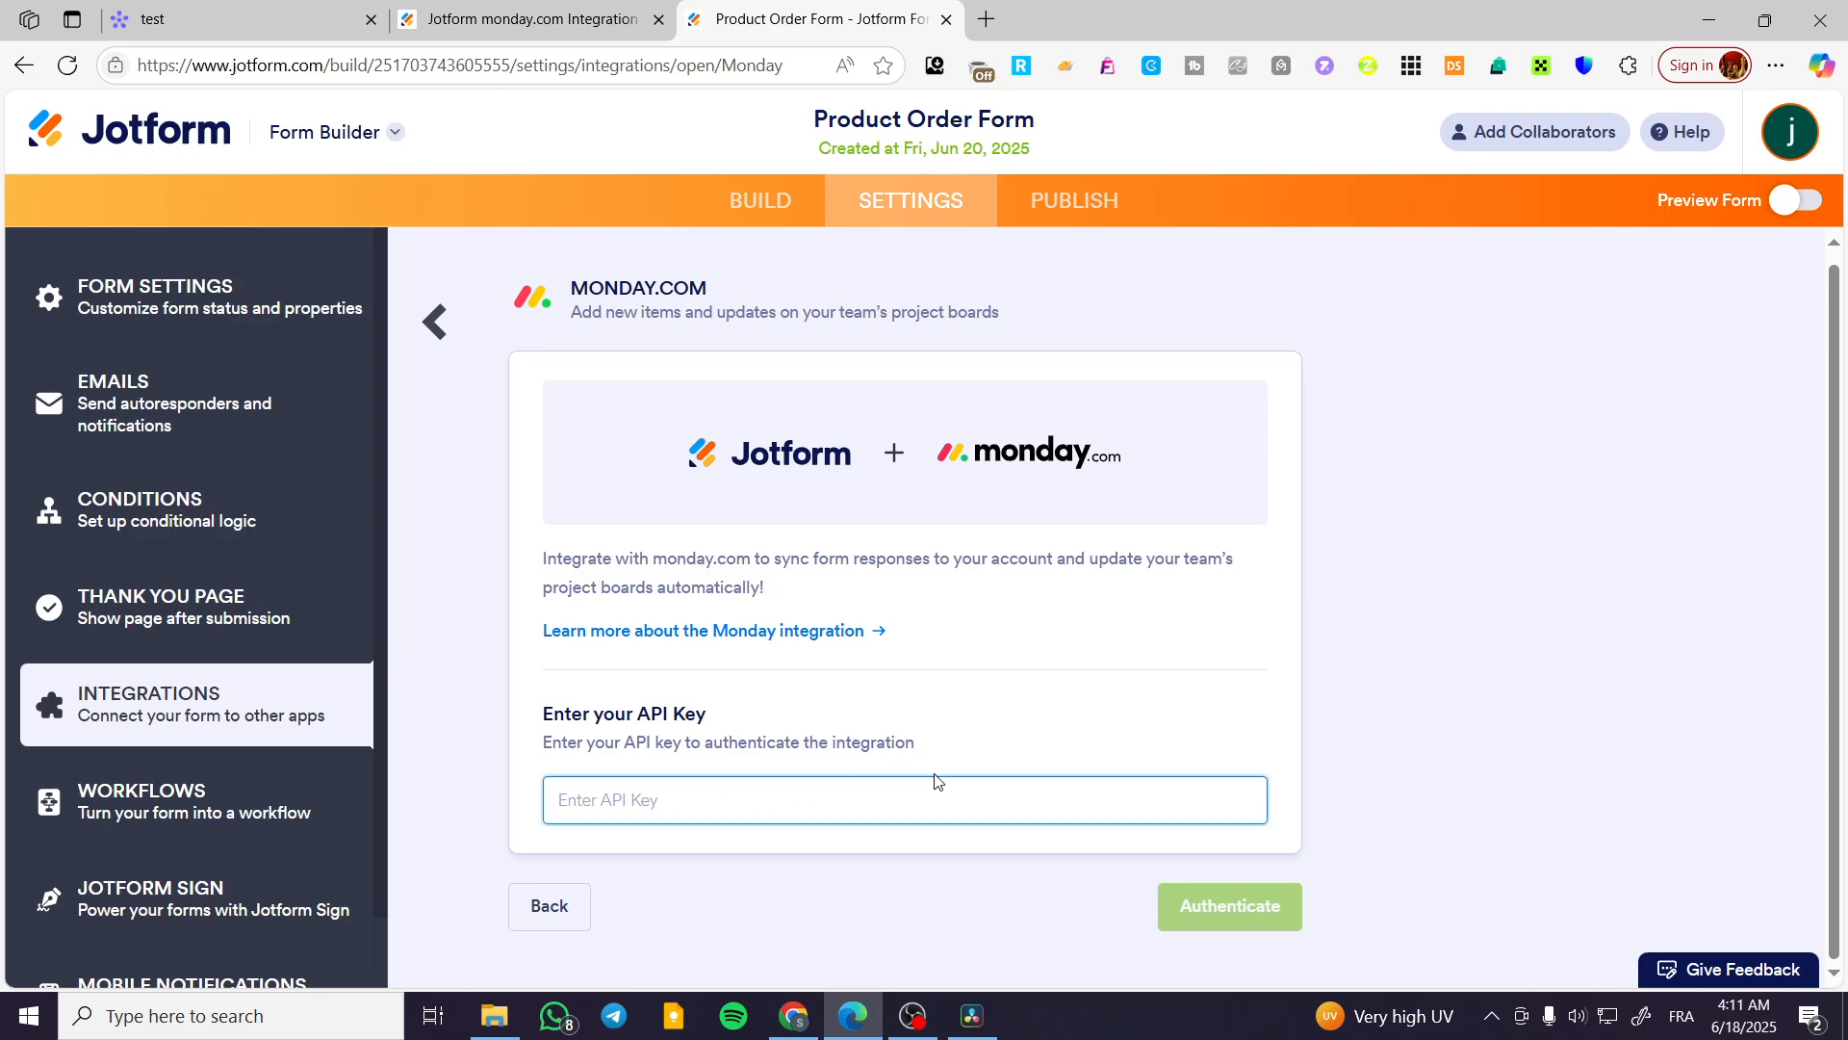
left_click(278, 7)
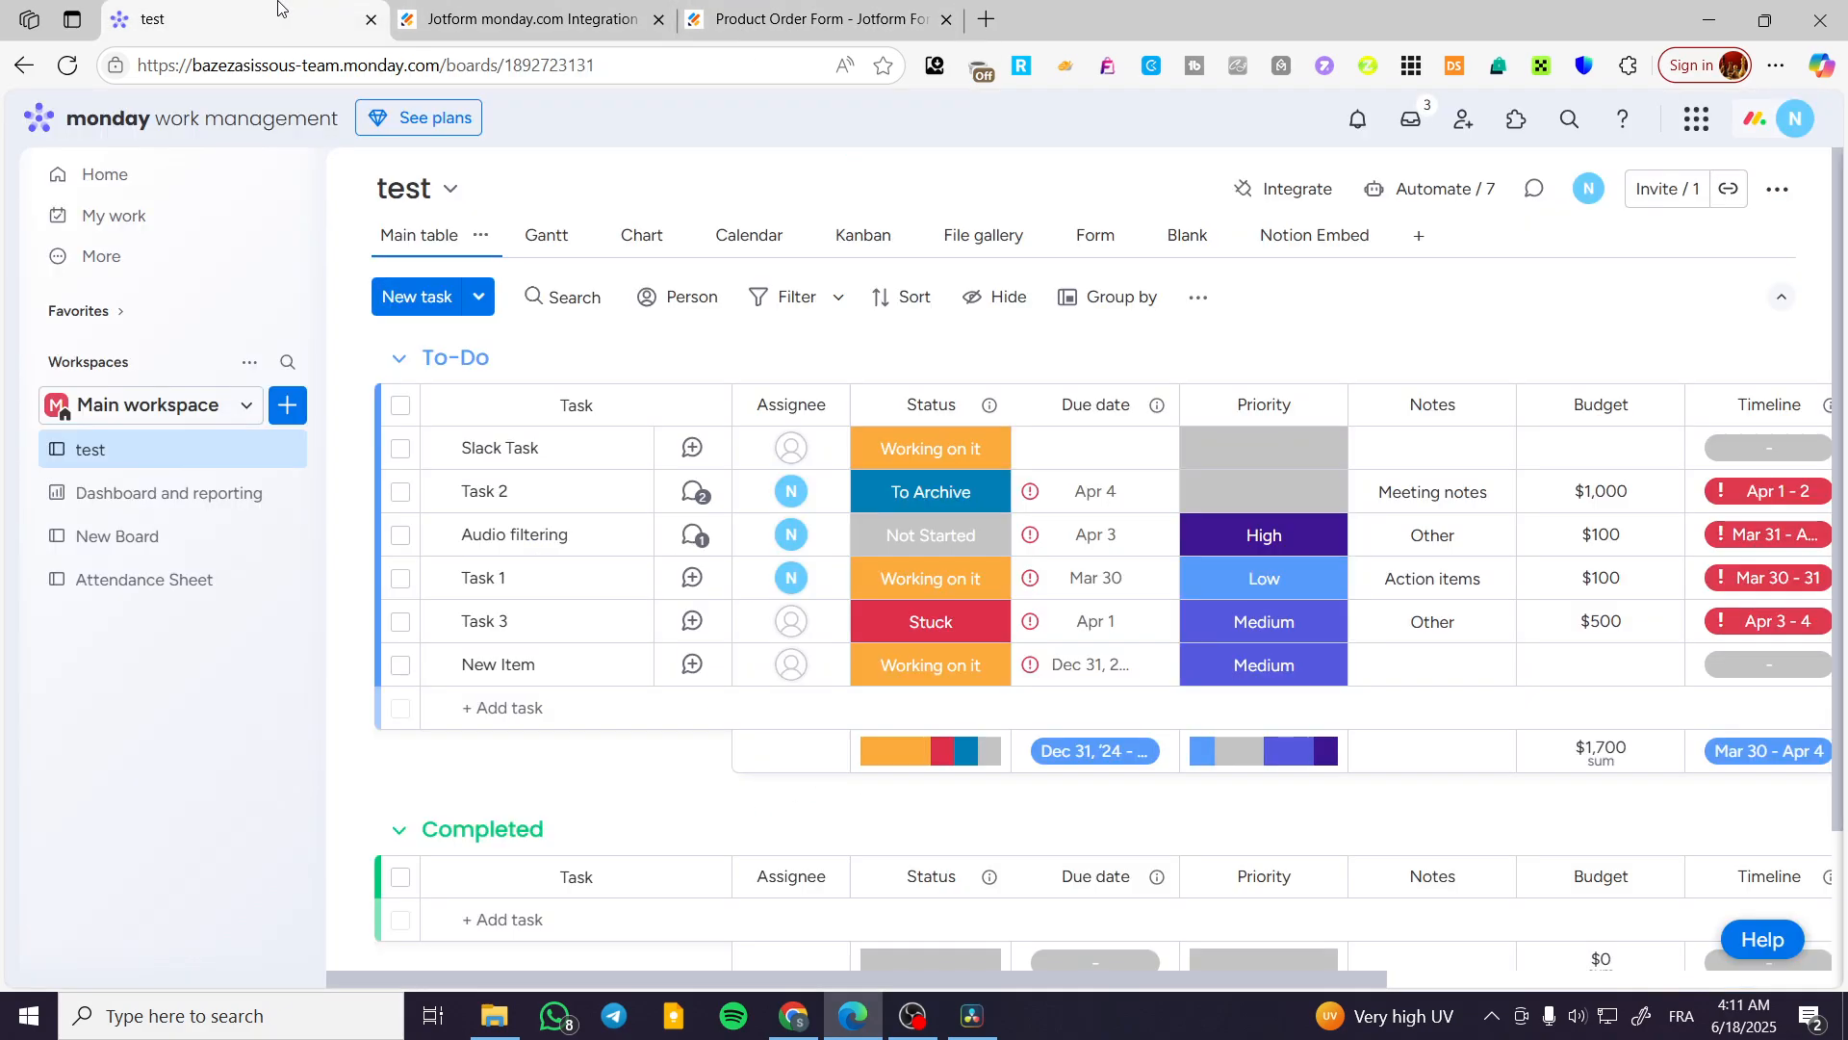
left_click(1792, 122)
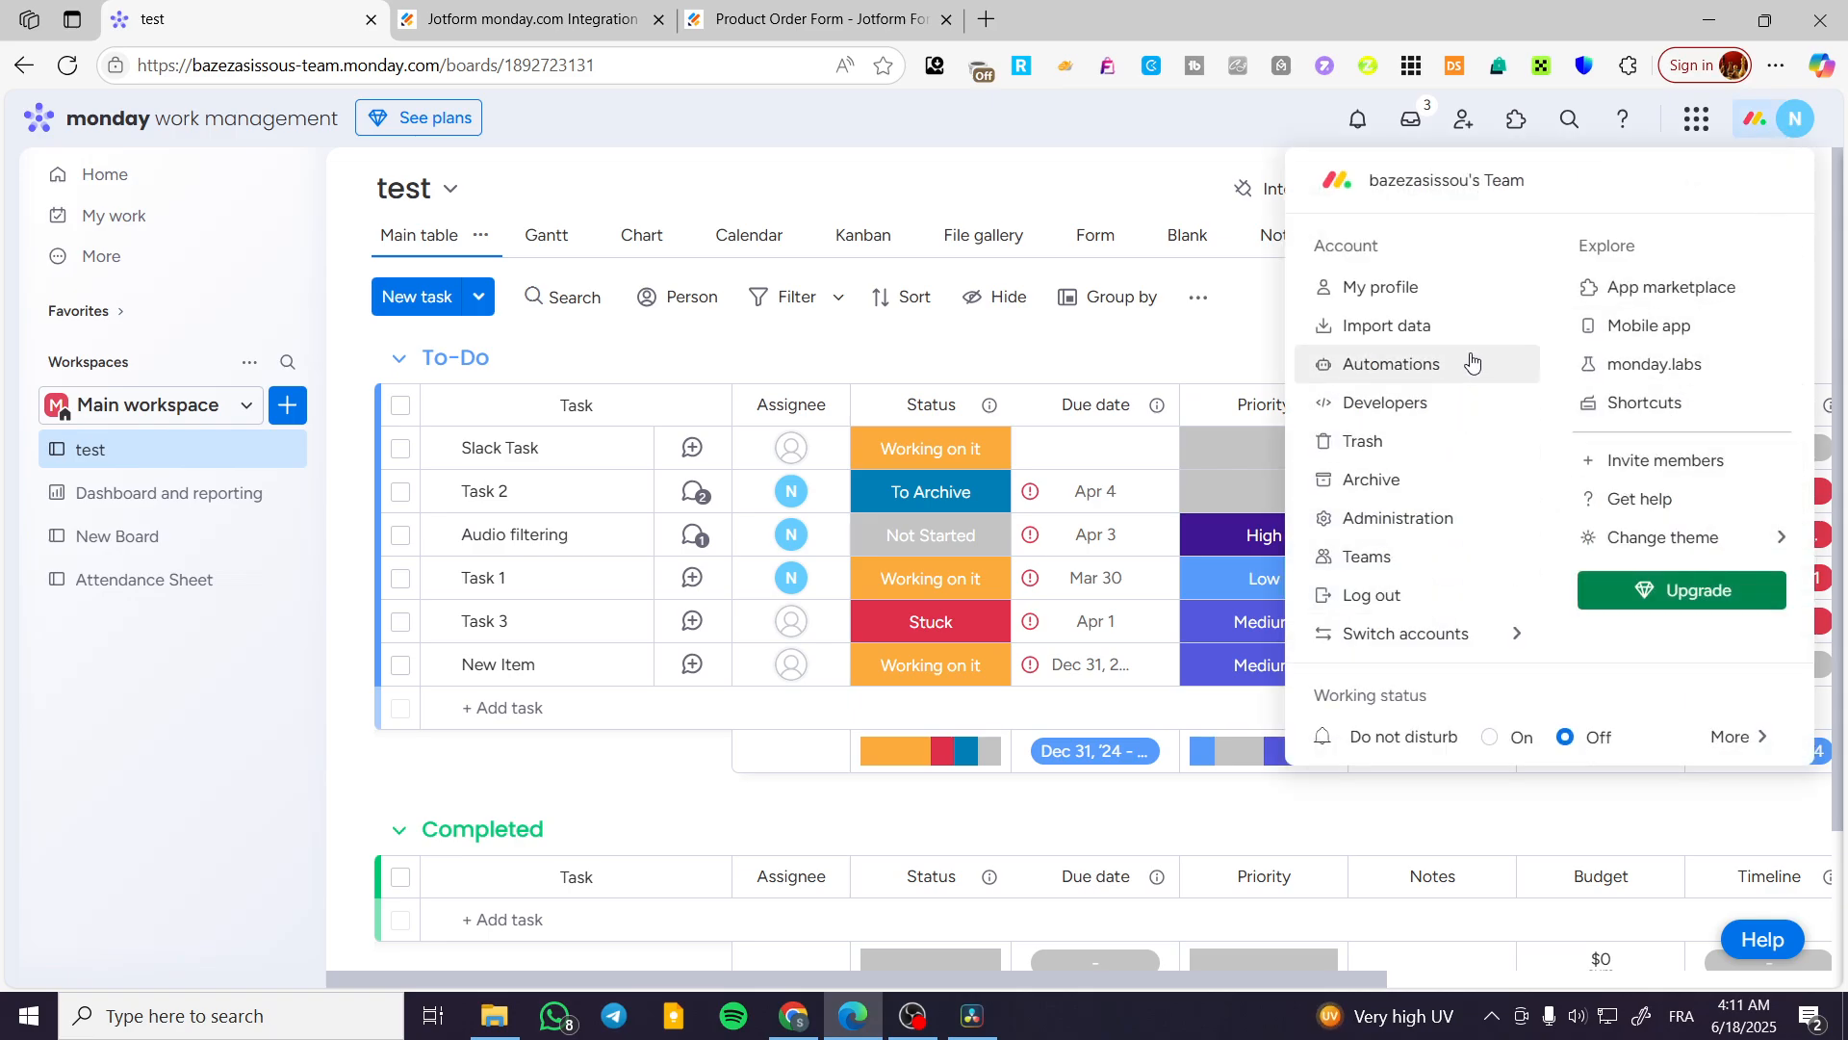
left_click(1459, 406)
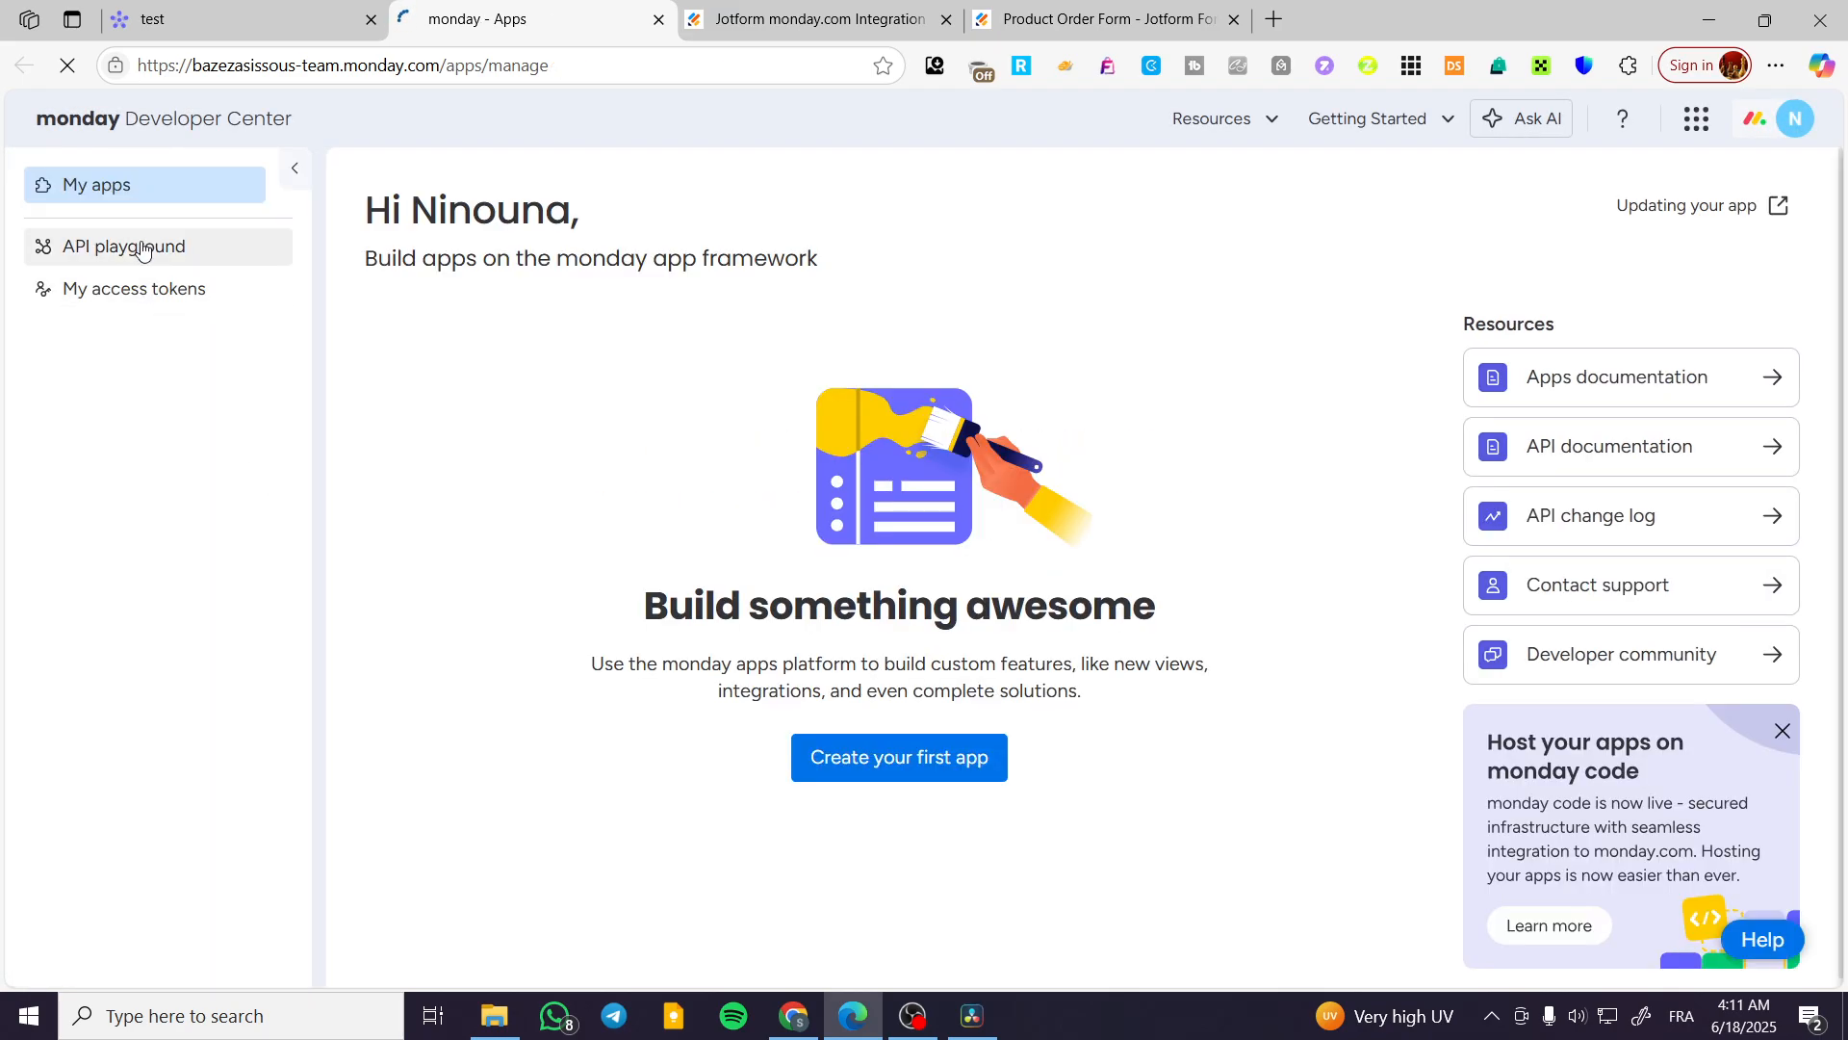
left_click(143, 249)
left_click(145, 299)
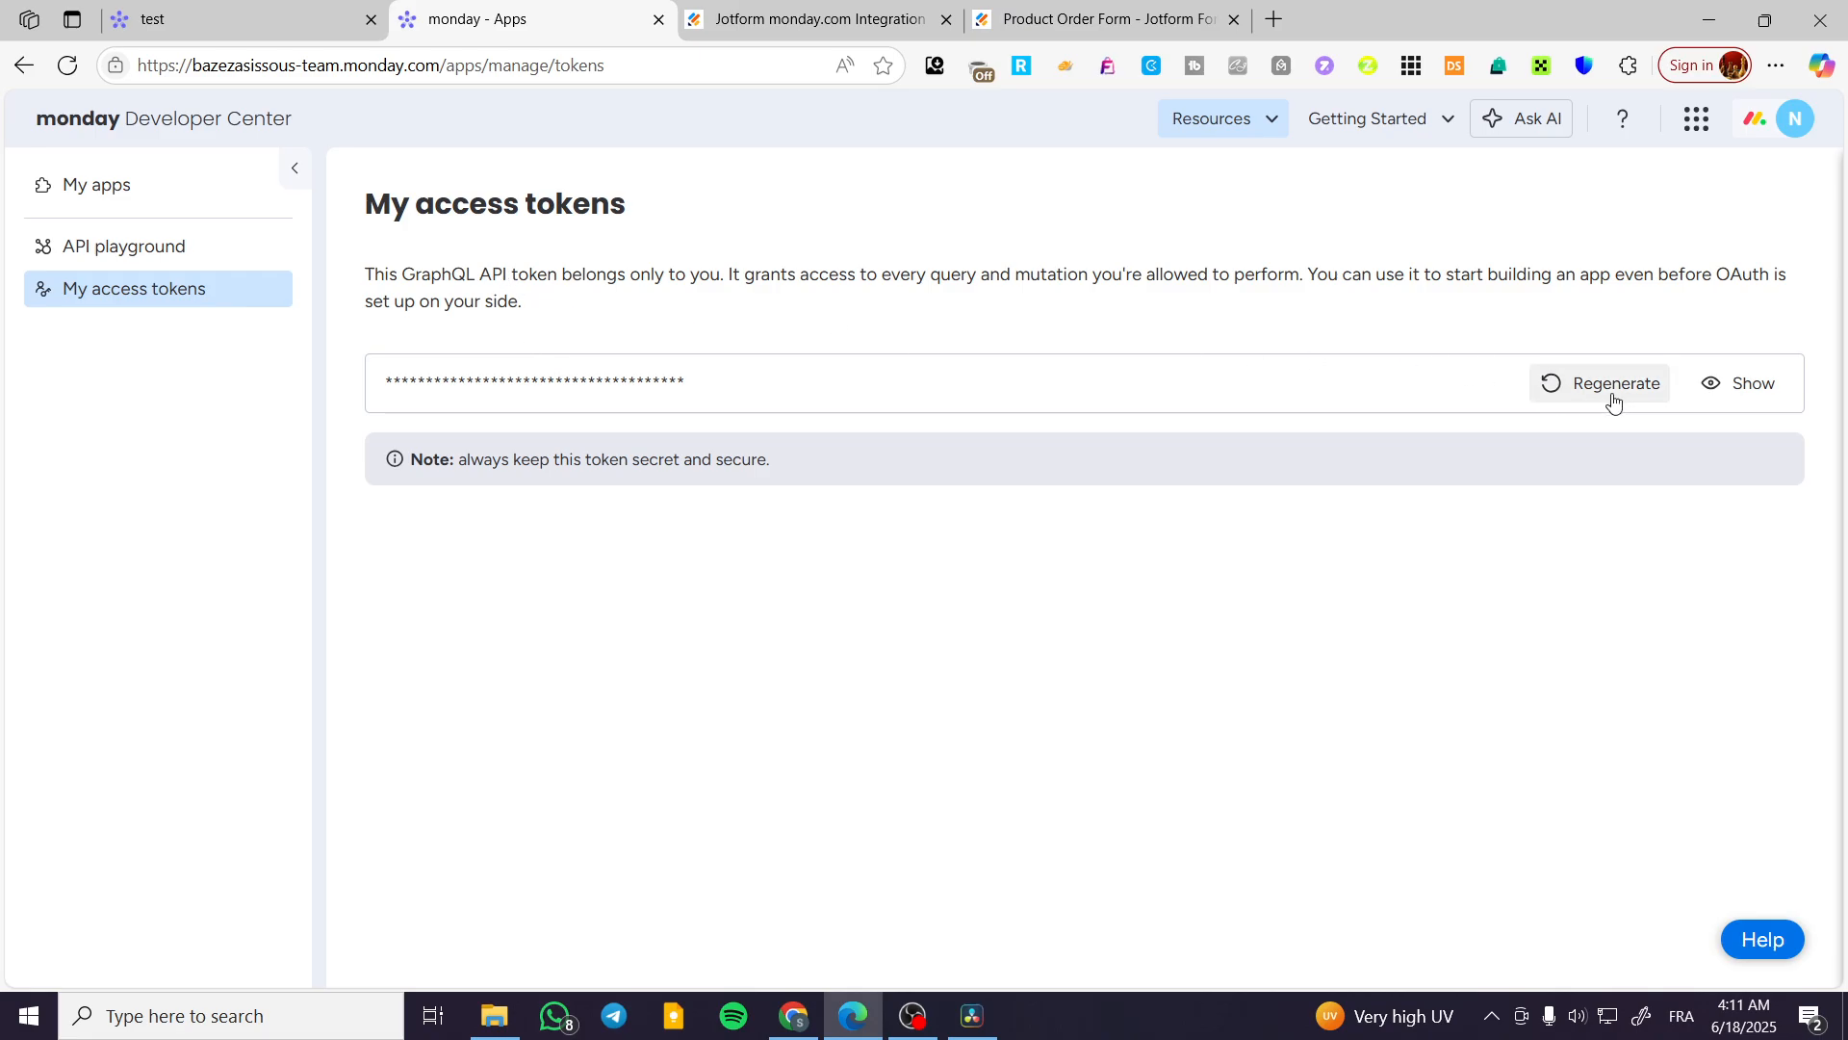
left_click(1739, 383)
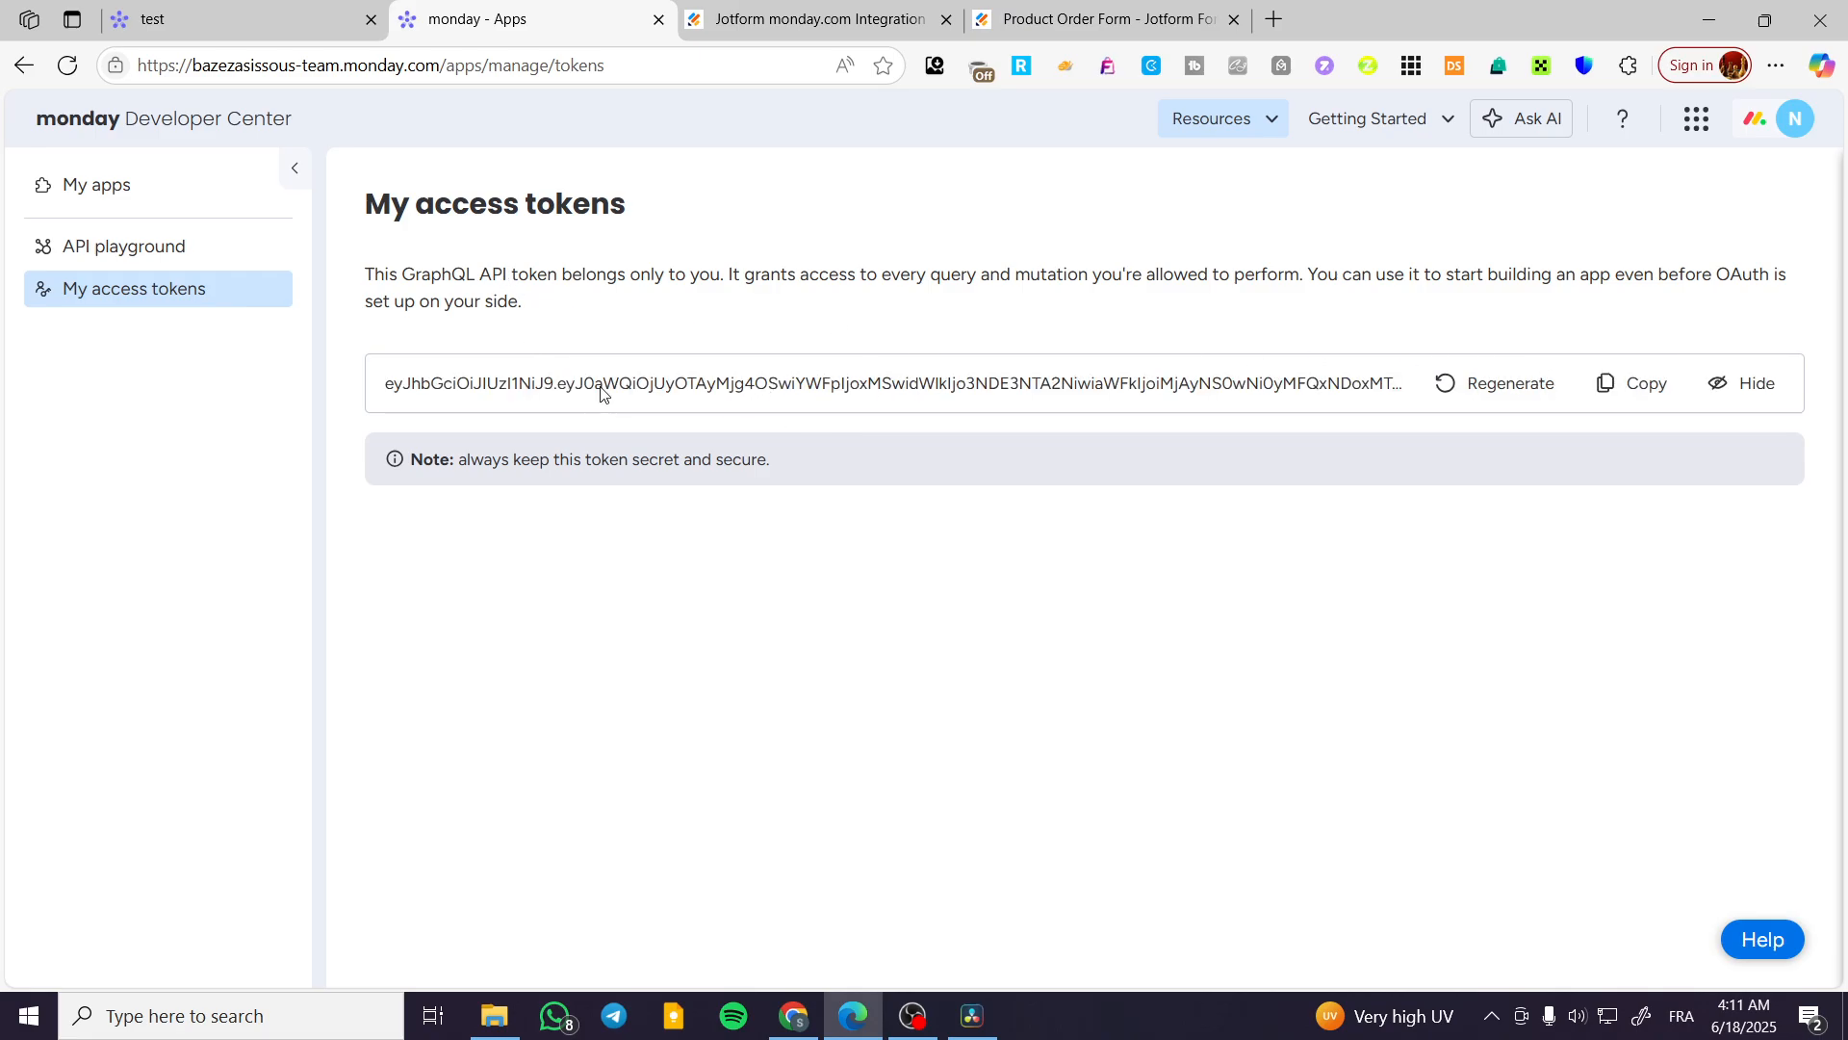
left_click(1636, 385)
left_click(1742, 383)
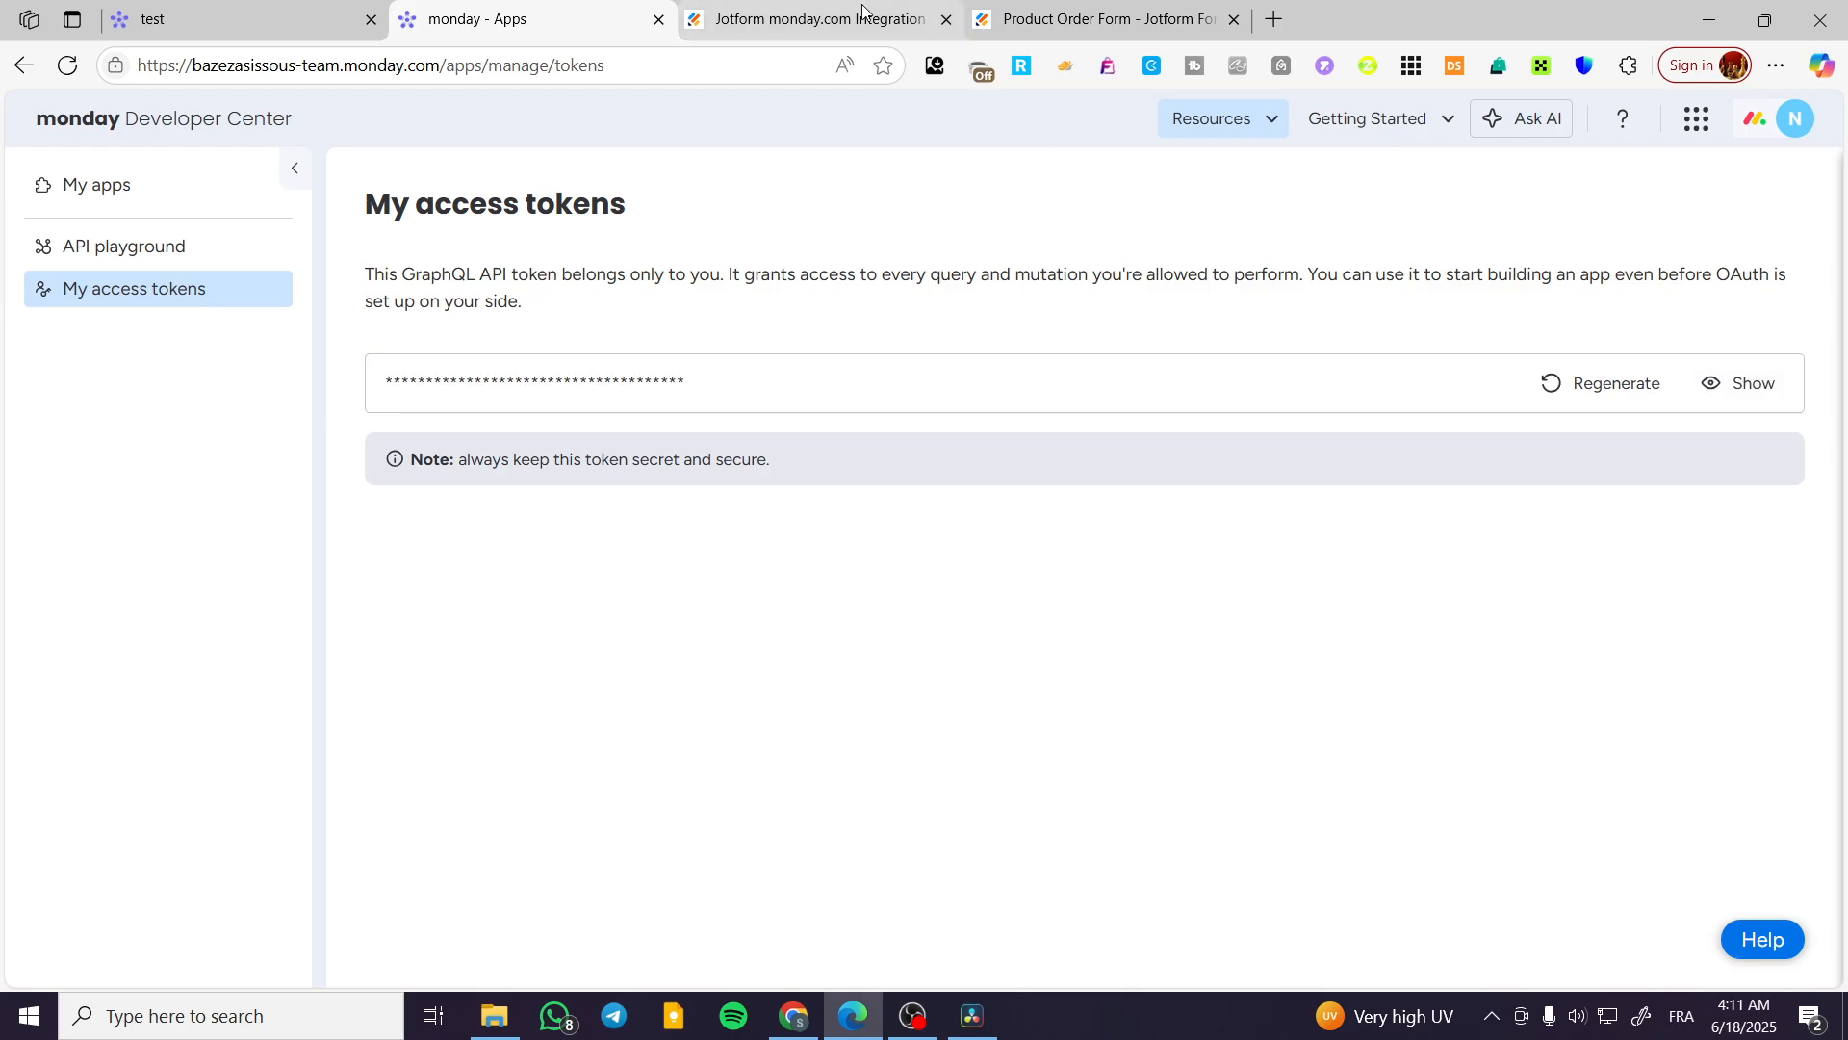
- Switch to the Jotform integration settings, paste the monday.com API key and authenticate the integration
left_click(1141, 9)
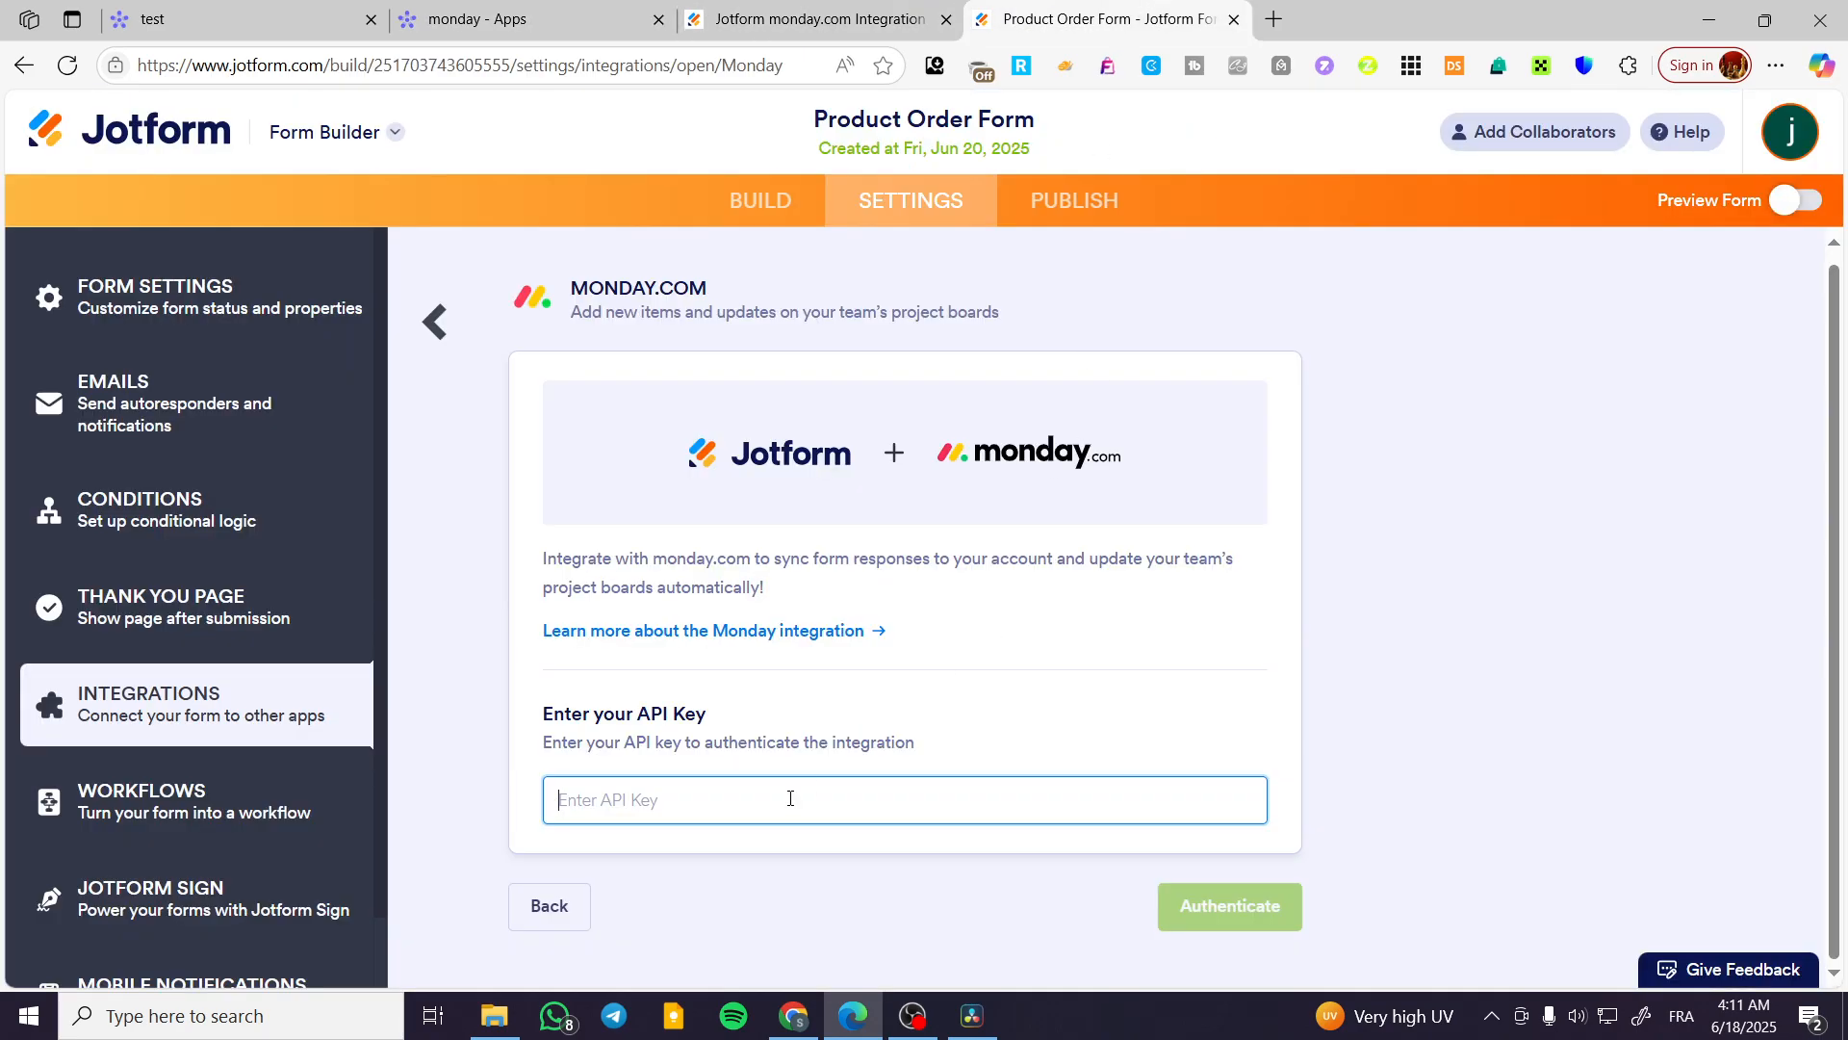
key("ctrl+v")
left_click(1198, 890)
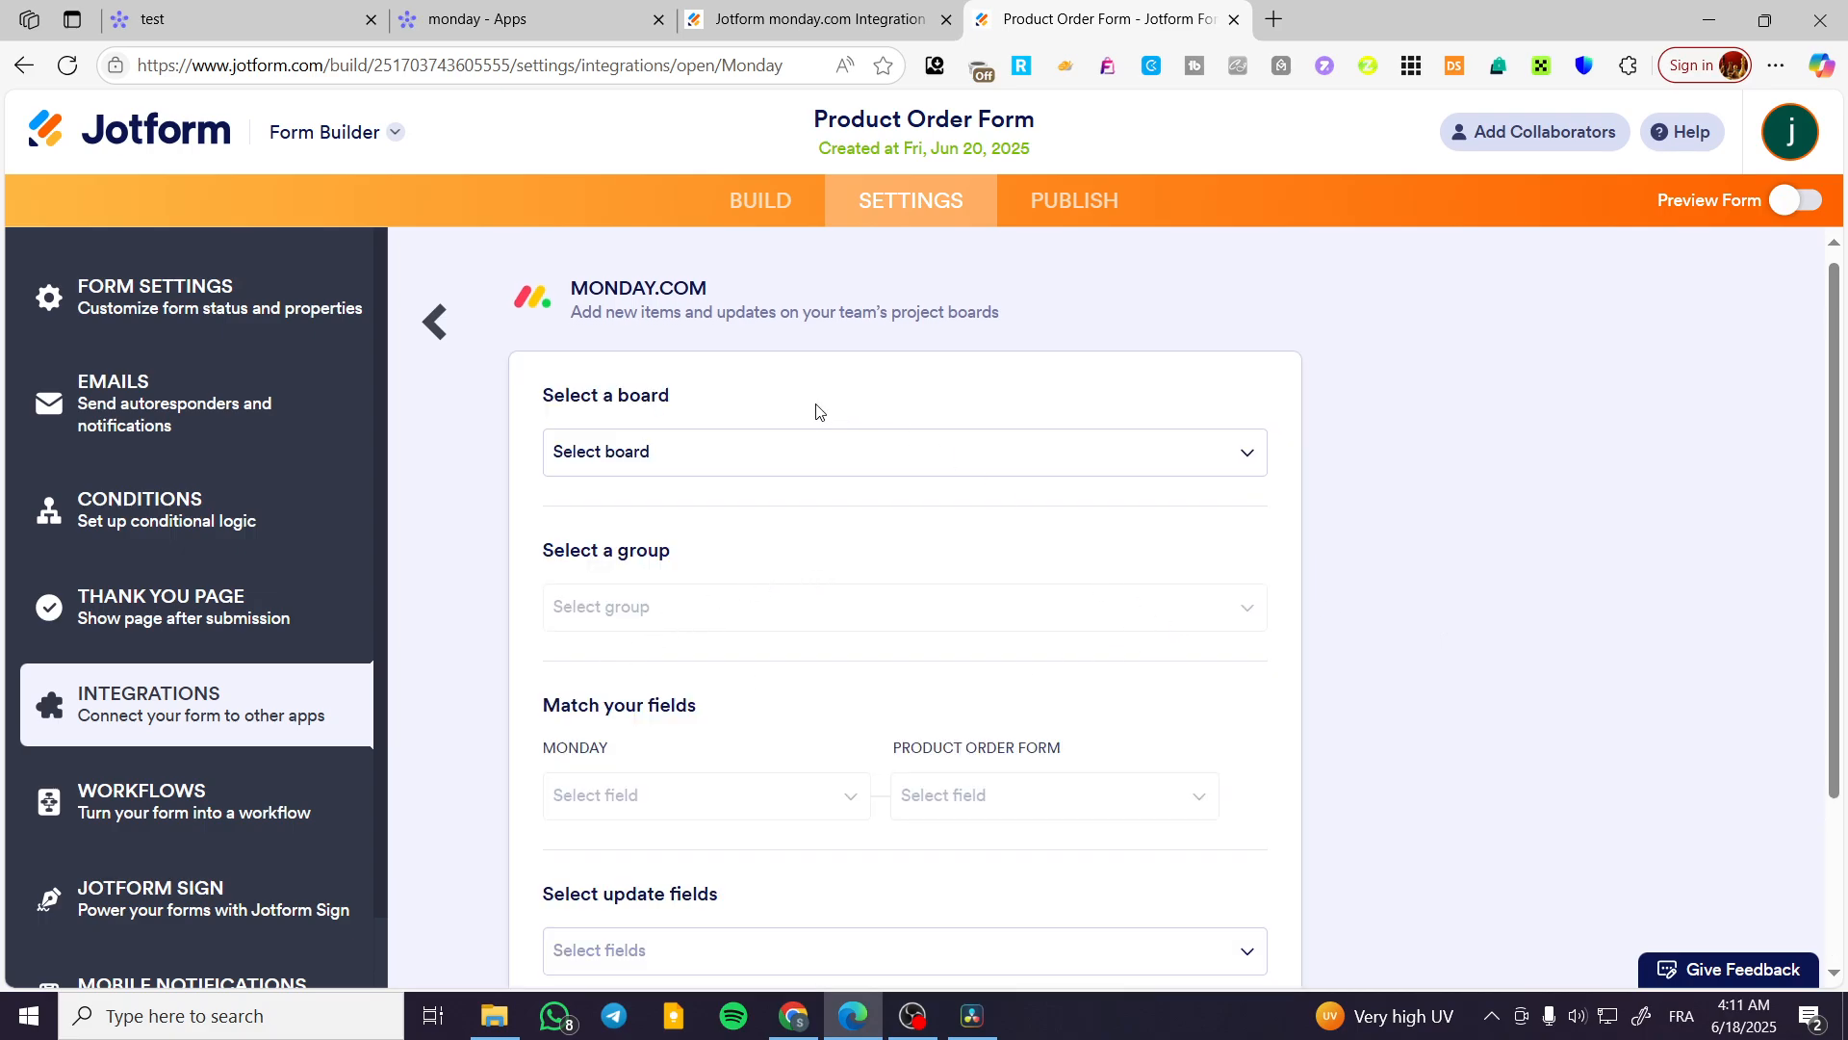
- Select the test board and its To-Do group as the destination for new items
left_click(732, 467)
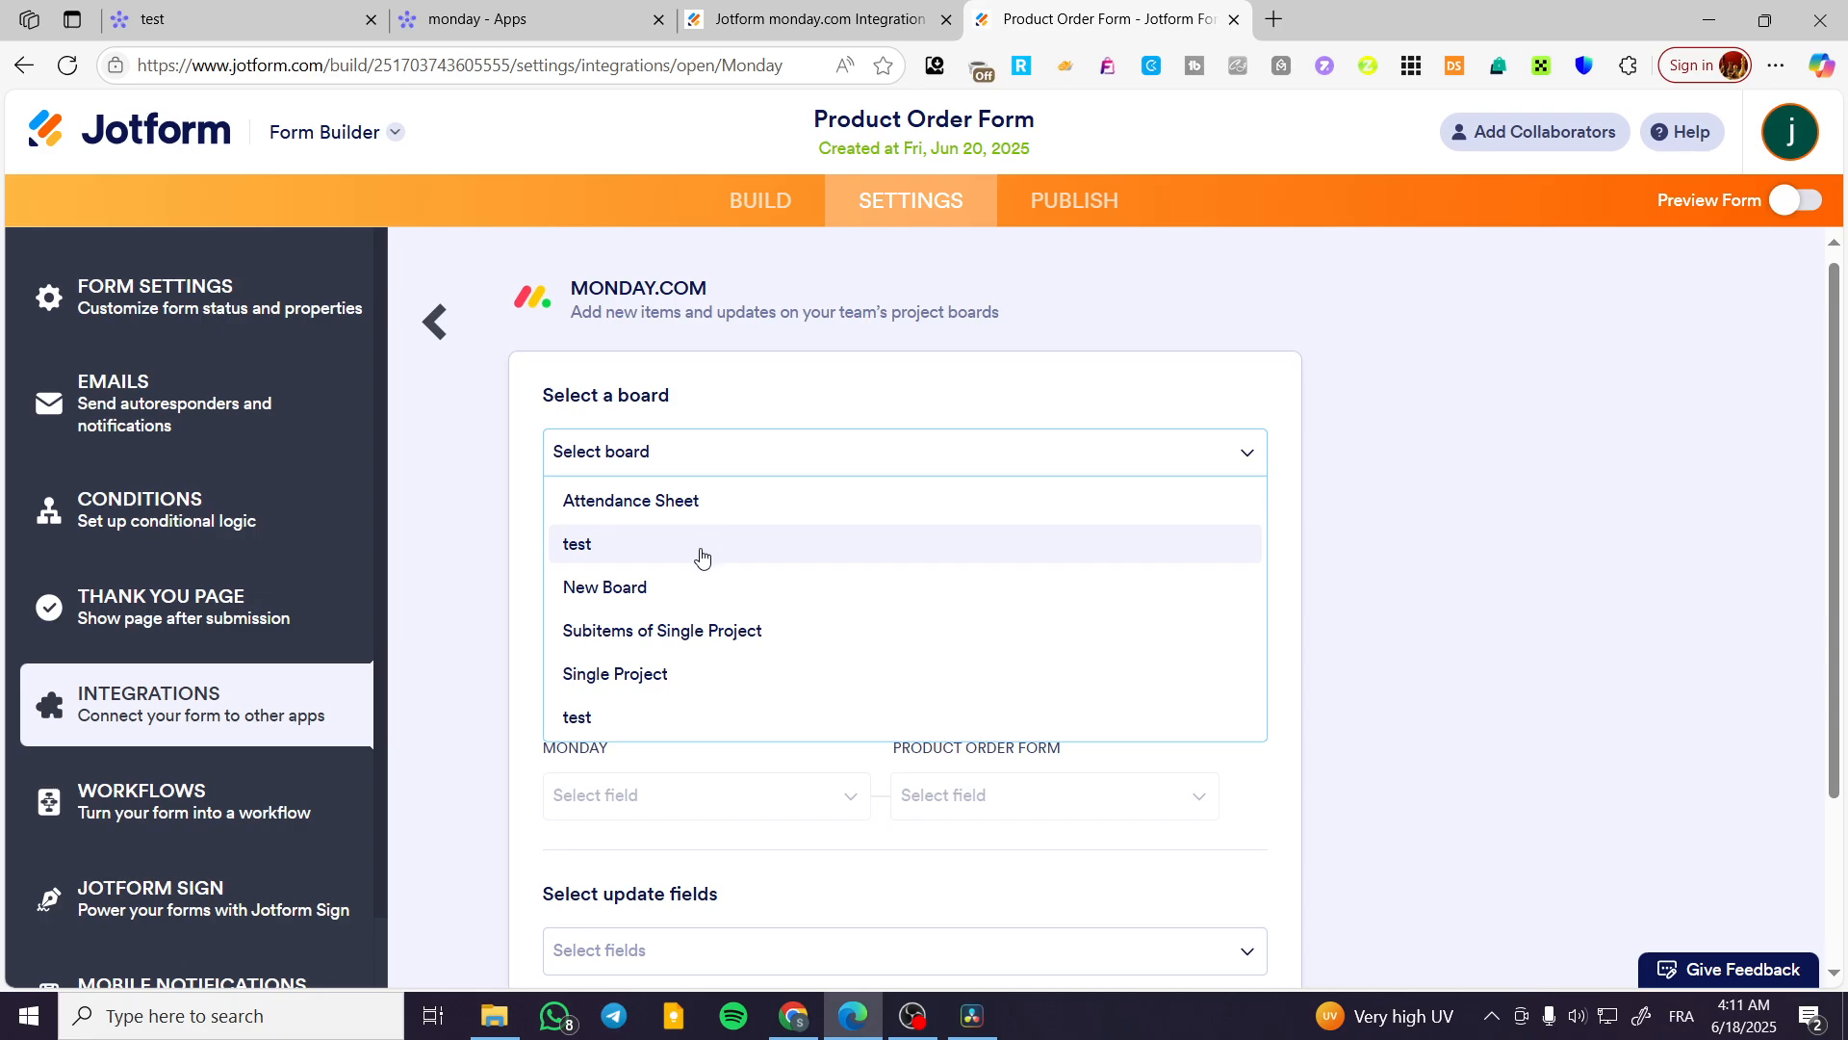
left_click(698, 561)
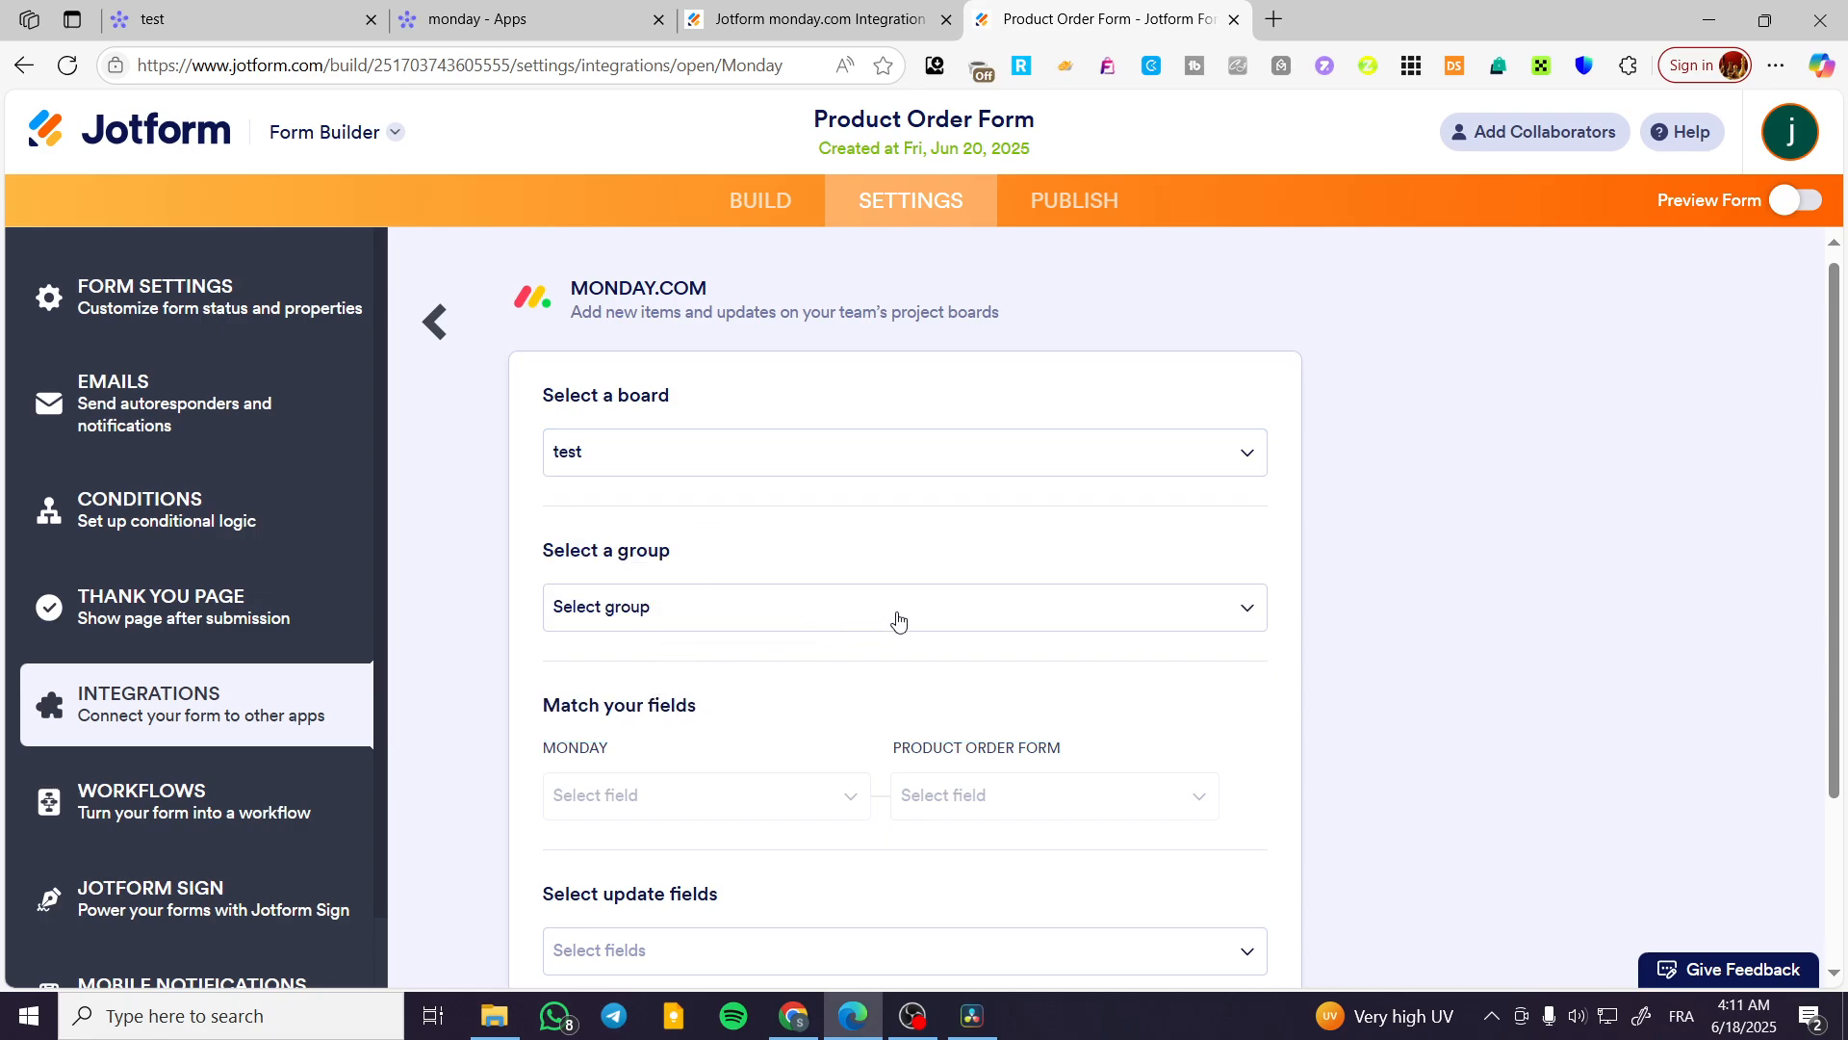
left_click(896, 619)
left_click(849, 660)
- Match the monday.com Name field to the Product Order Form's Full Name field
scroll(850, 660, "down", 2)
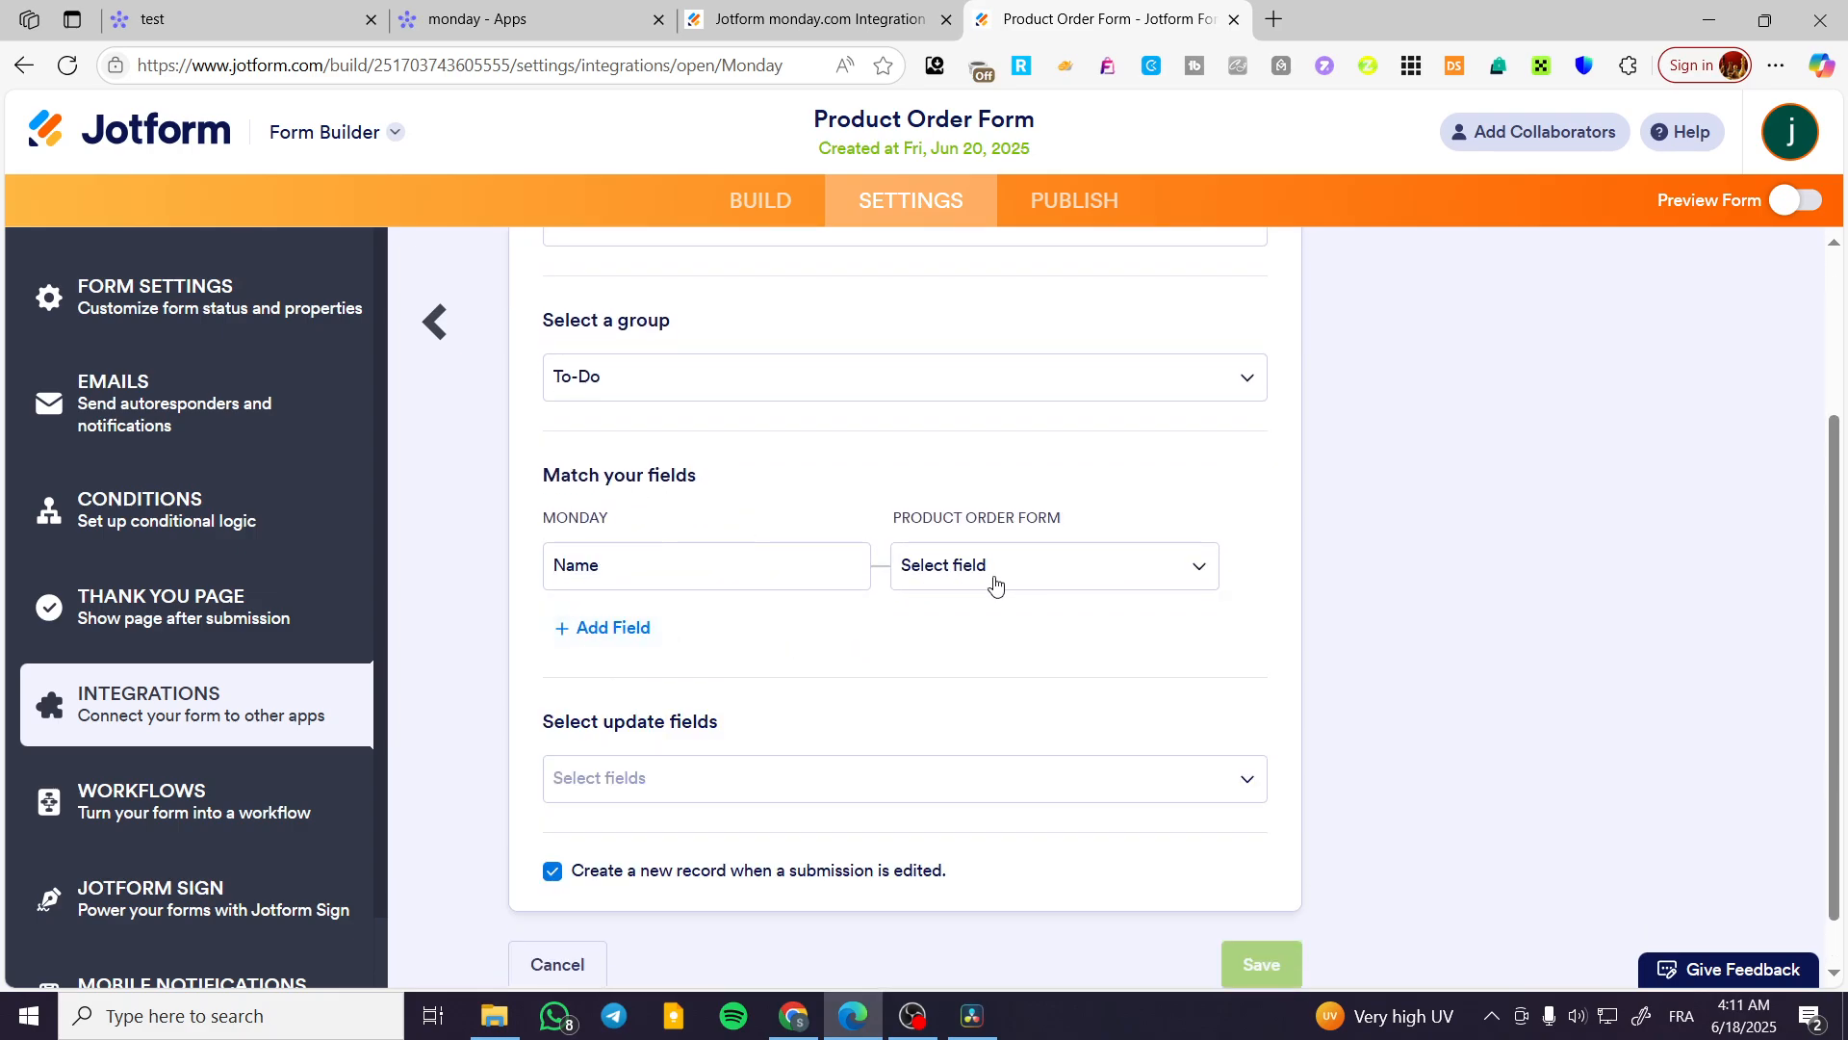
left_click(994, 584)
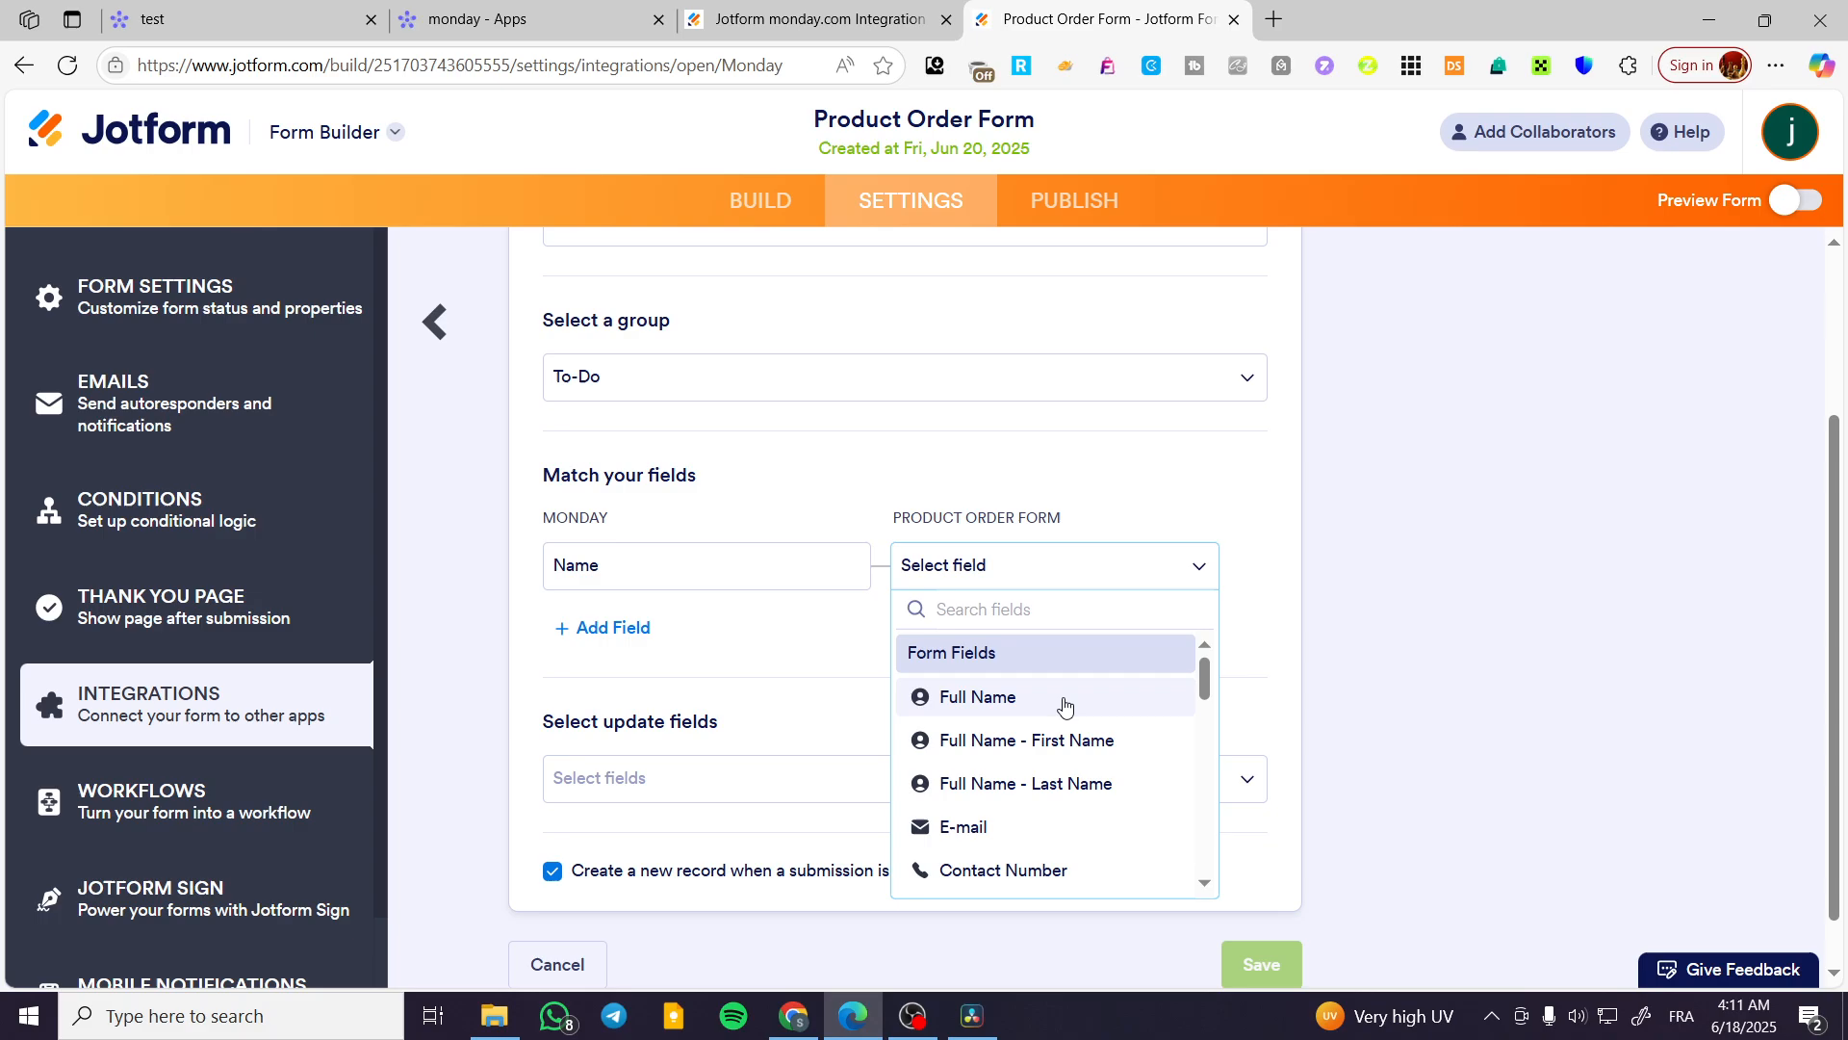
left_click(1064, 706)
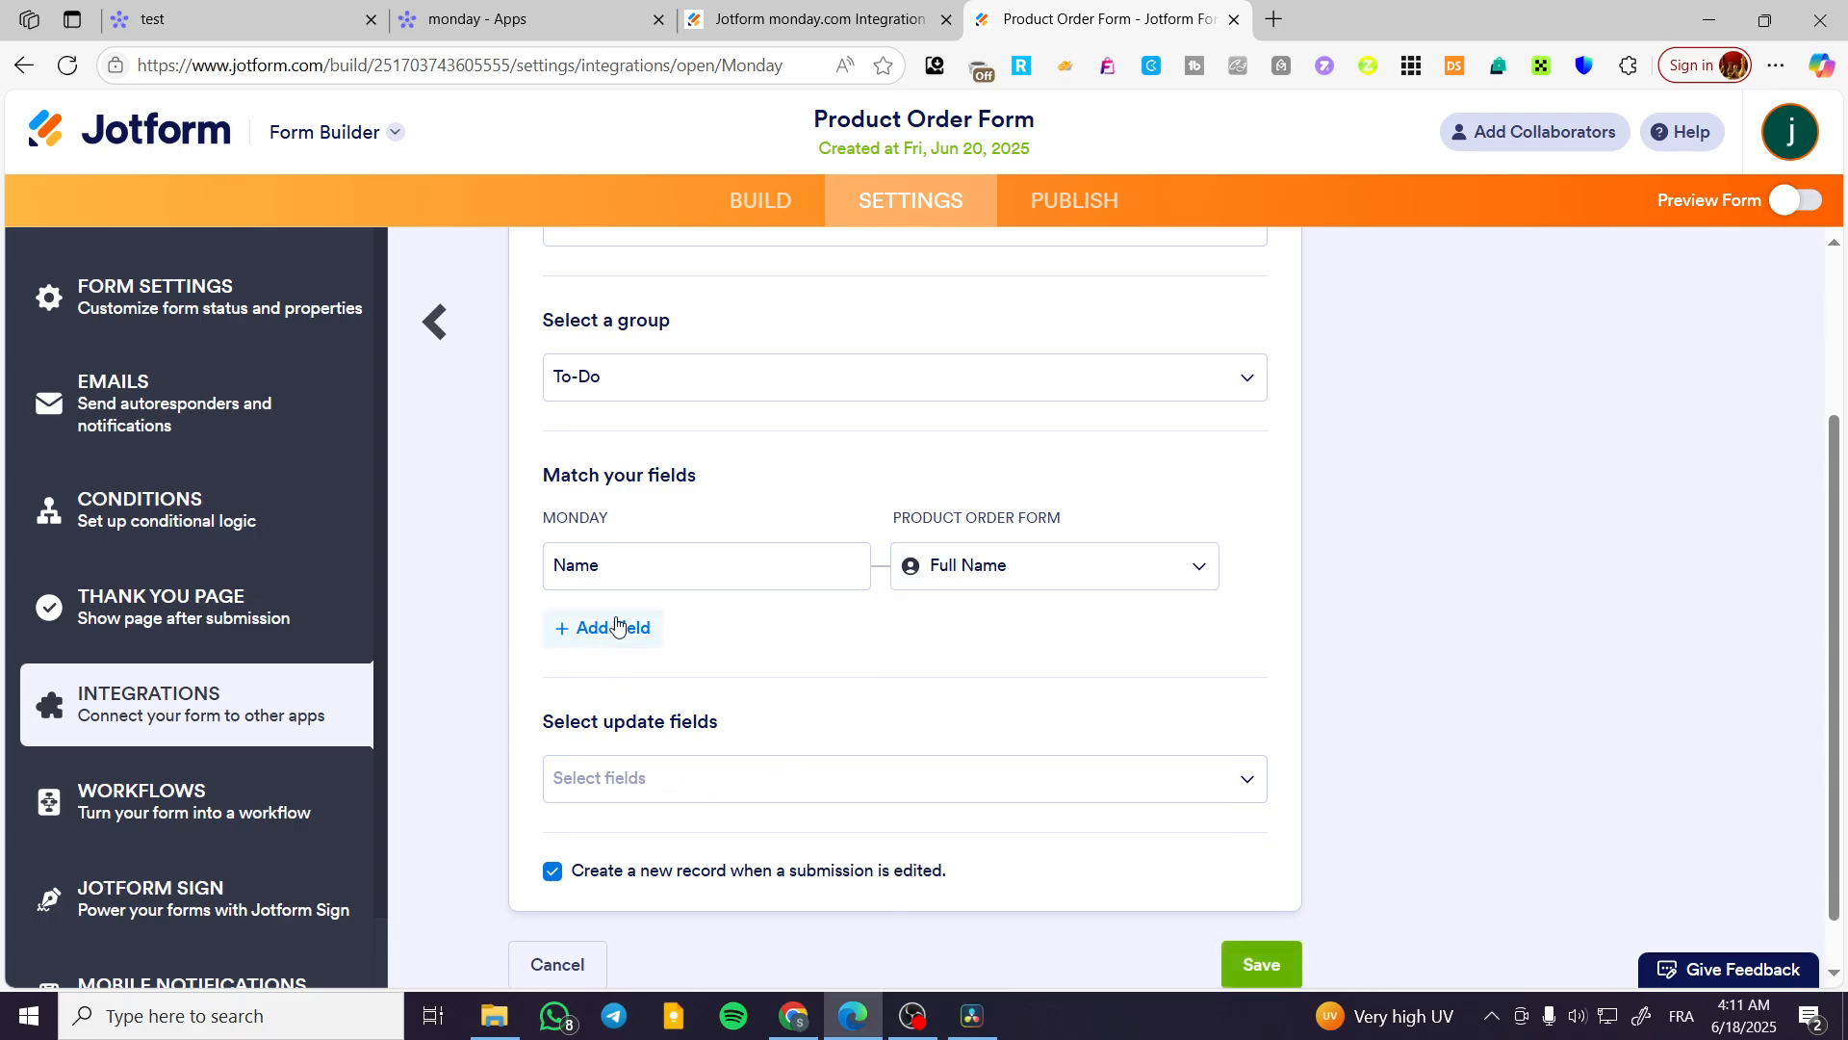
scroll(693, 780, "down", 1)
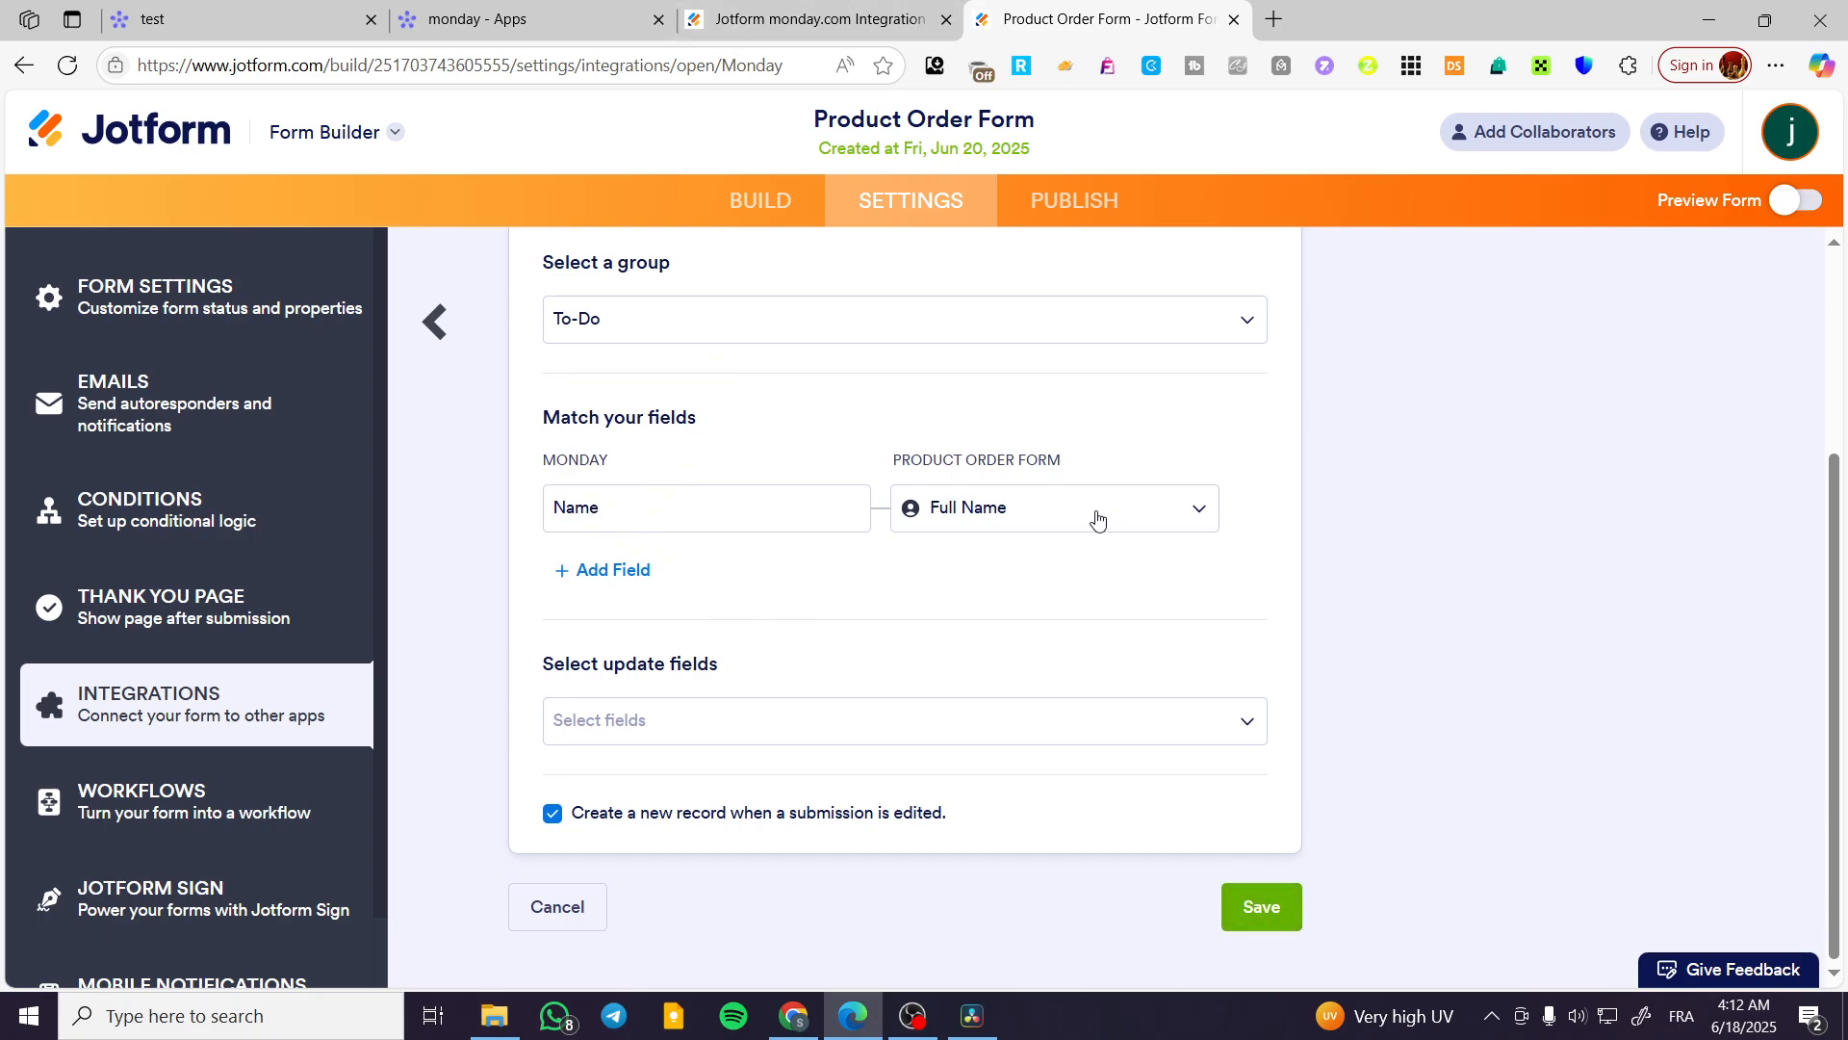
- Try a second field match using Assignee and look through the form fields available for it
left_click(1097, 519)
left_click(608, 570)
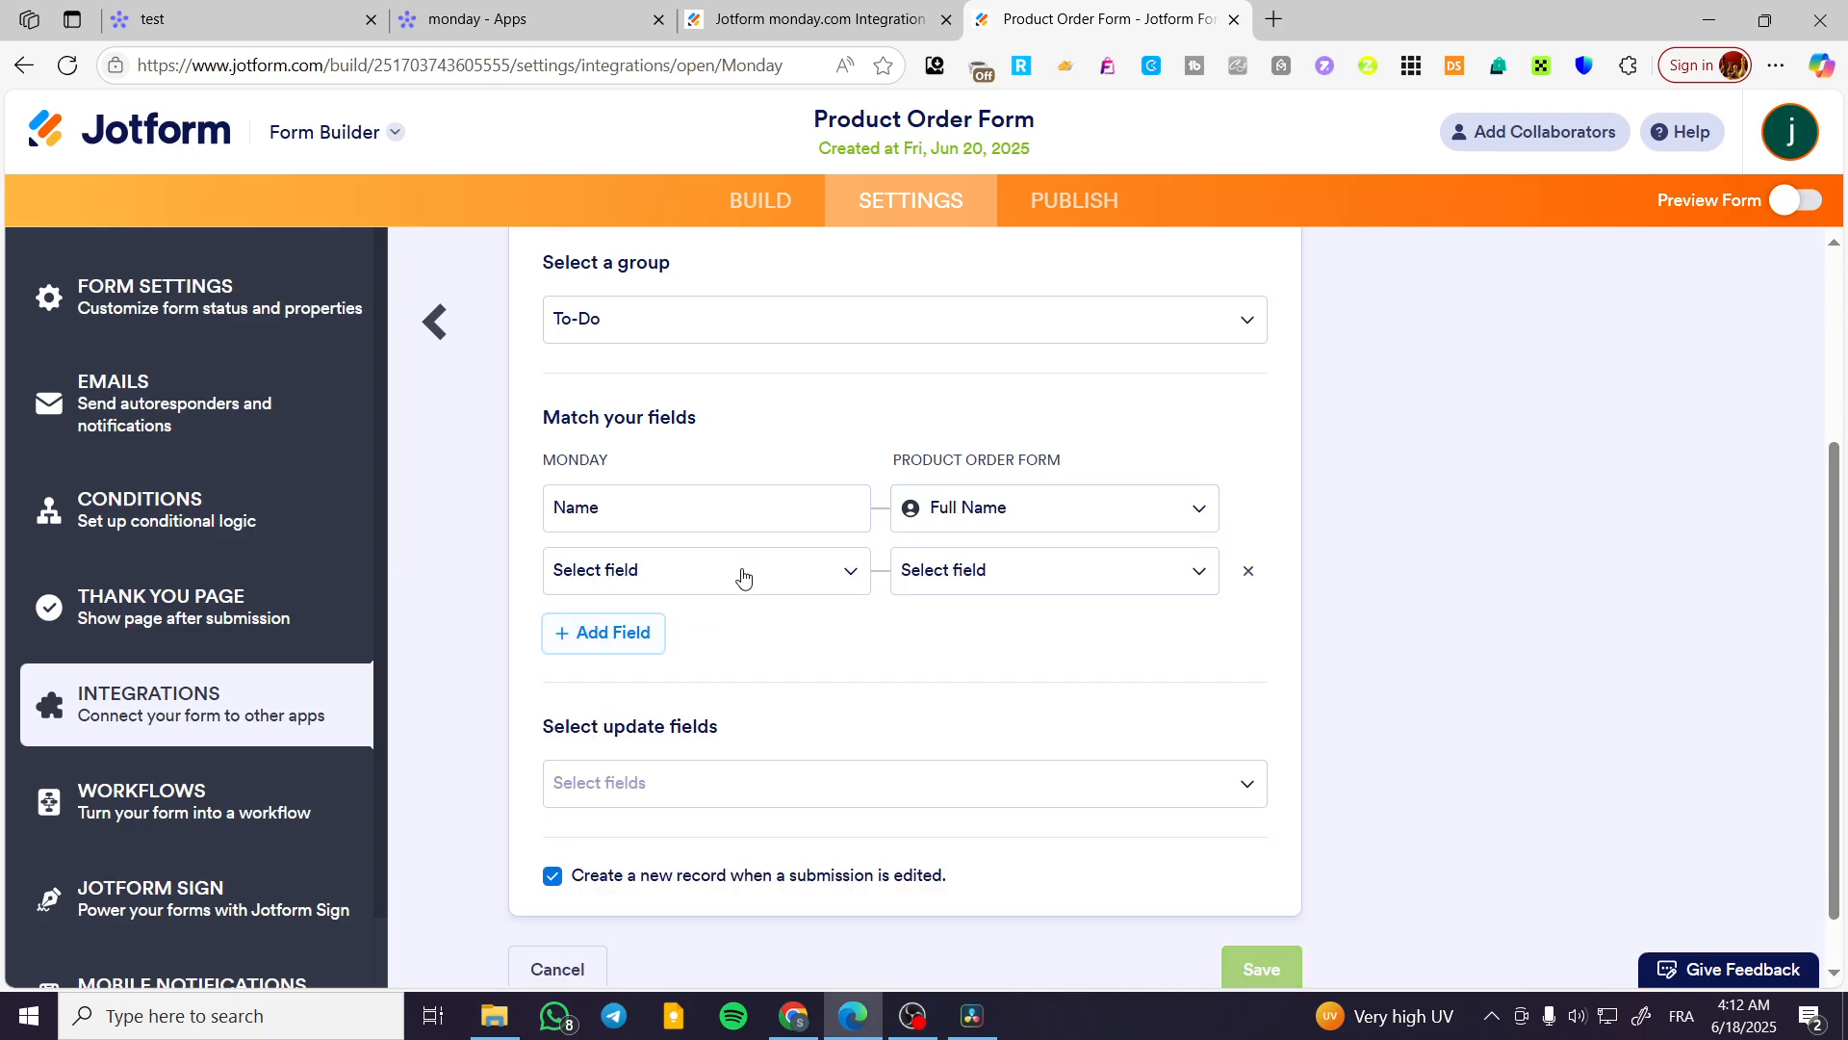
left_click(742, 576)
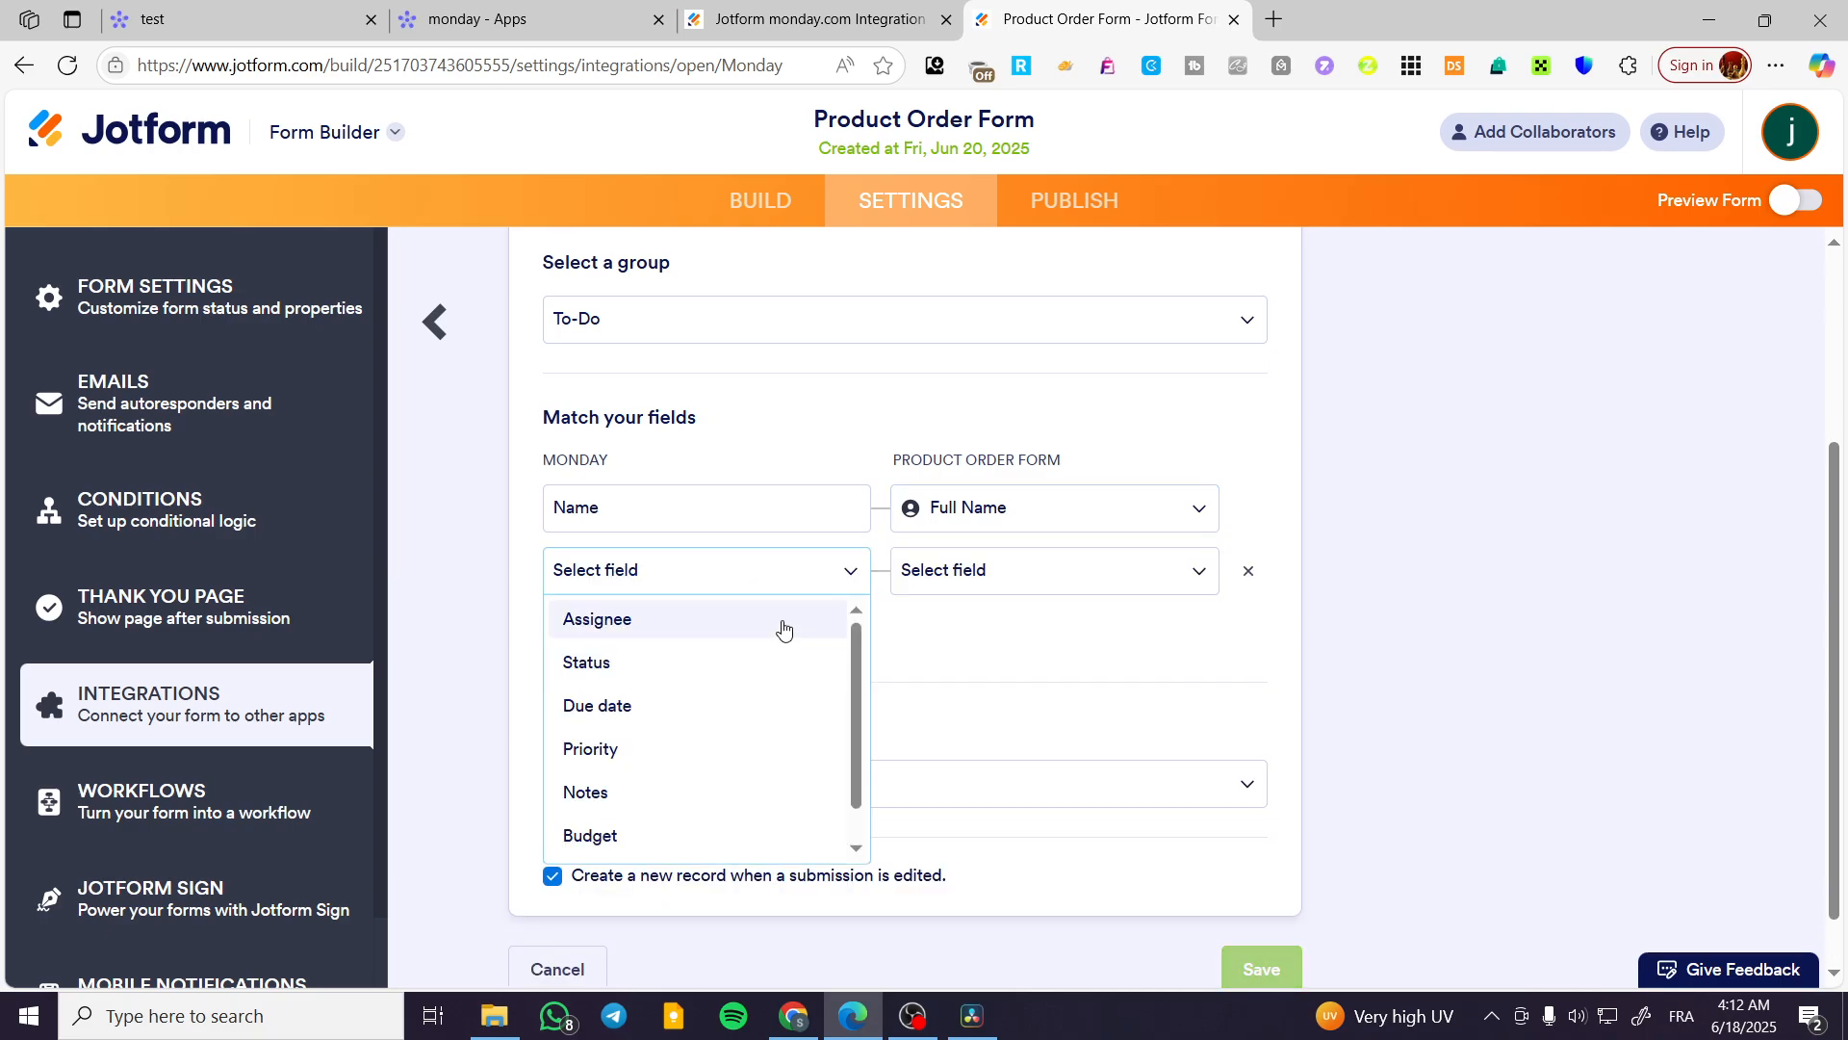
left_click(783, 626)
left_click(1049, 585)
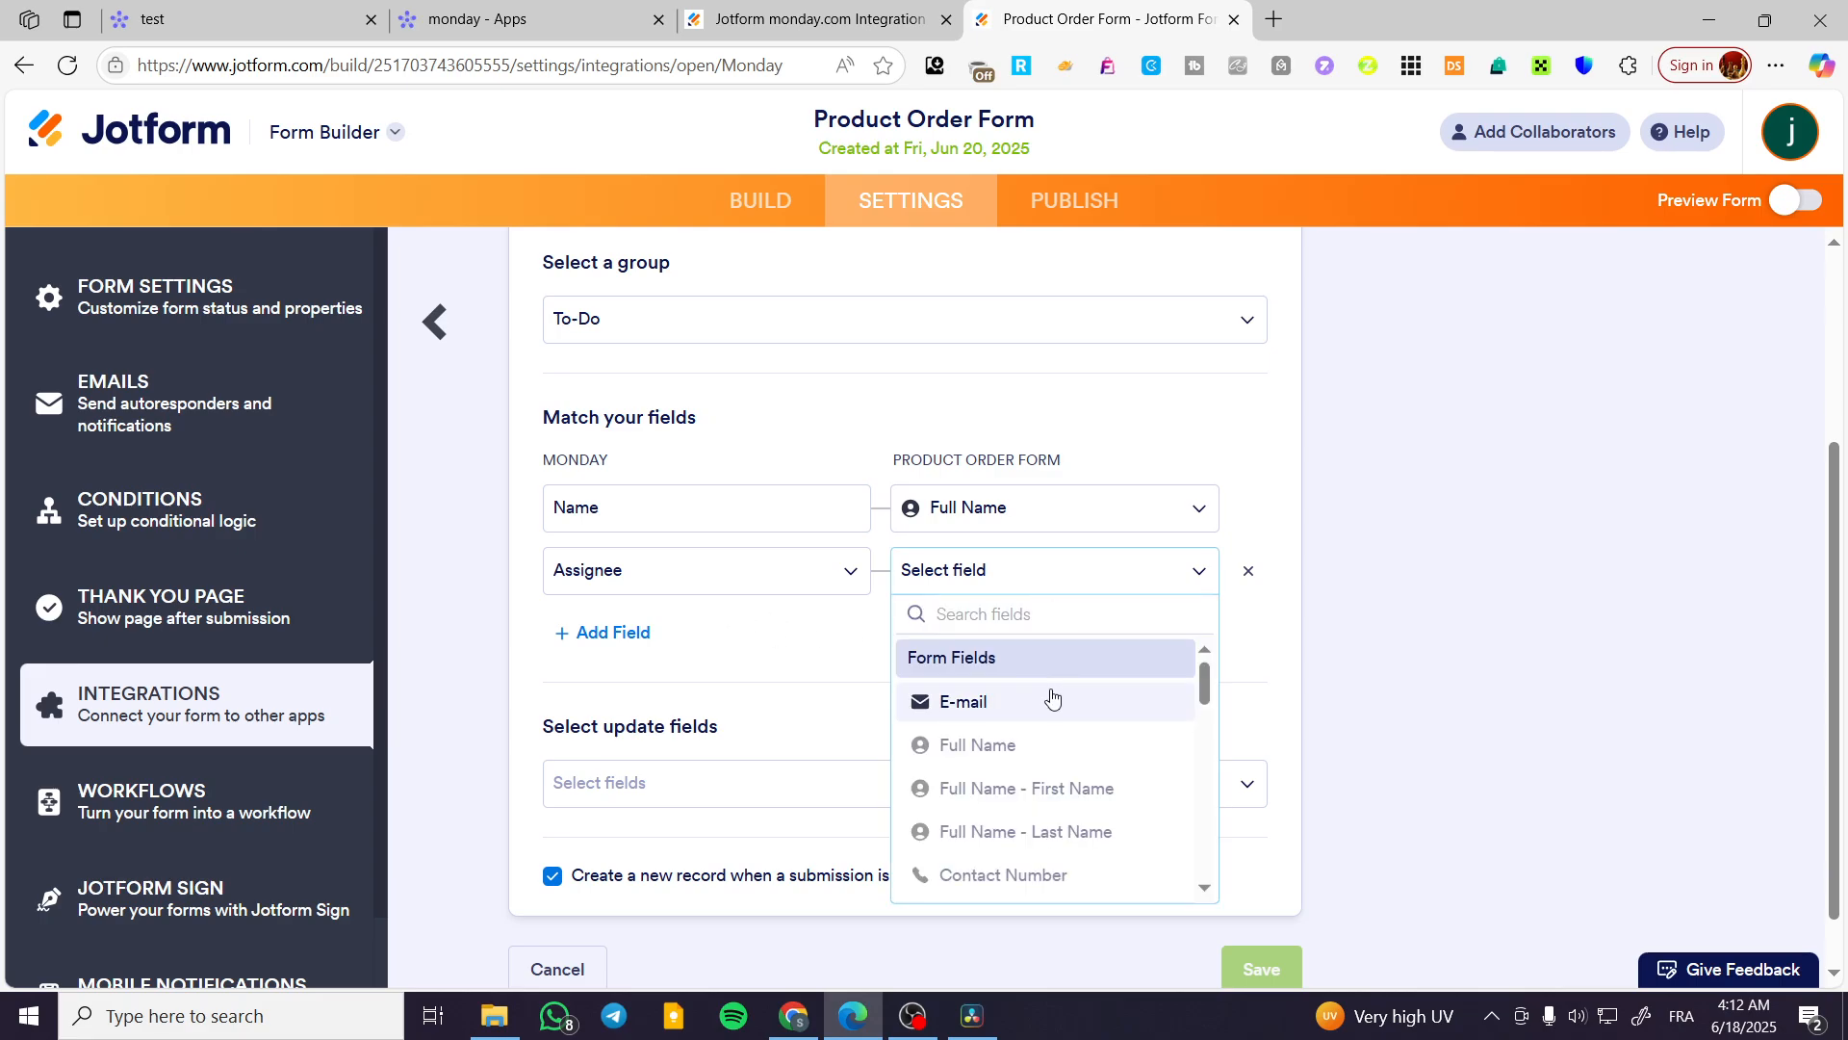
scroll(1041, 673, "down", 10)
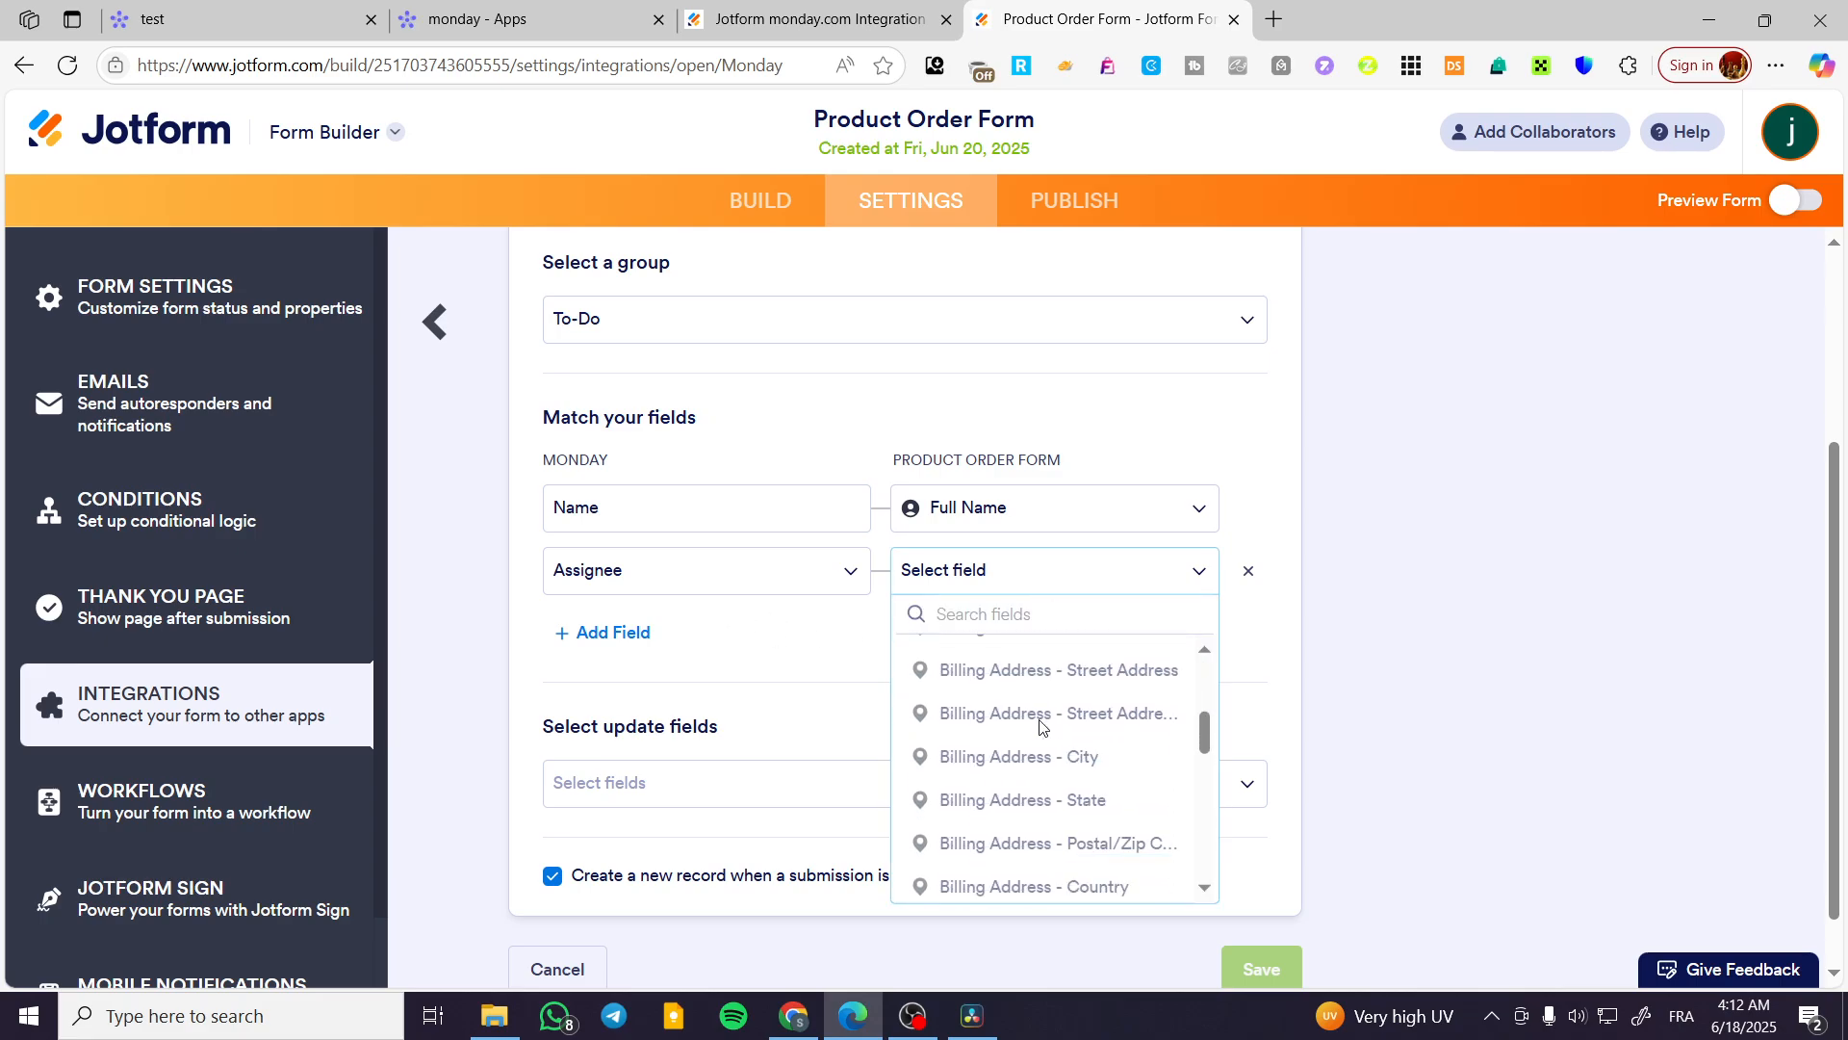
scroll(1049, 722, "up", 10)
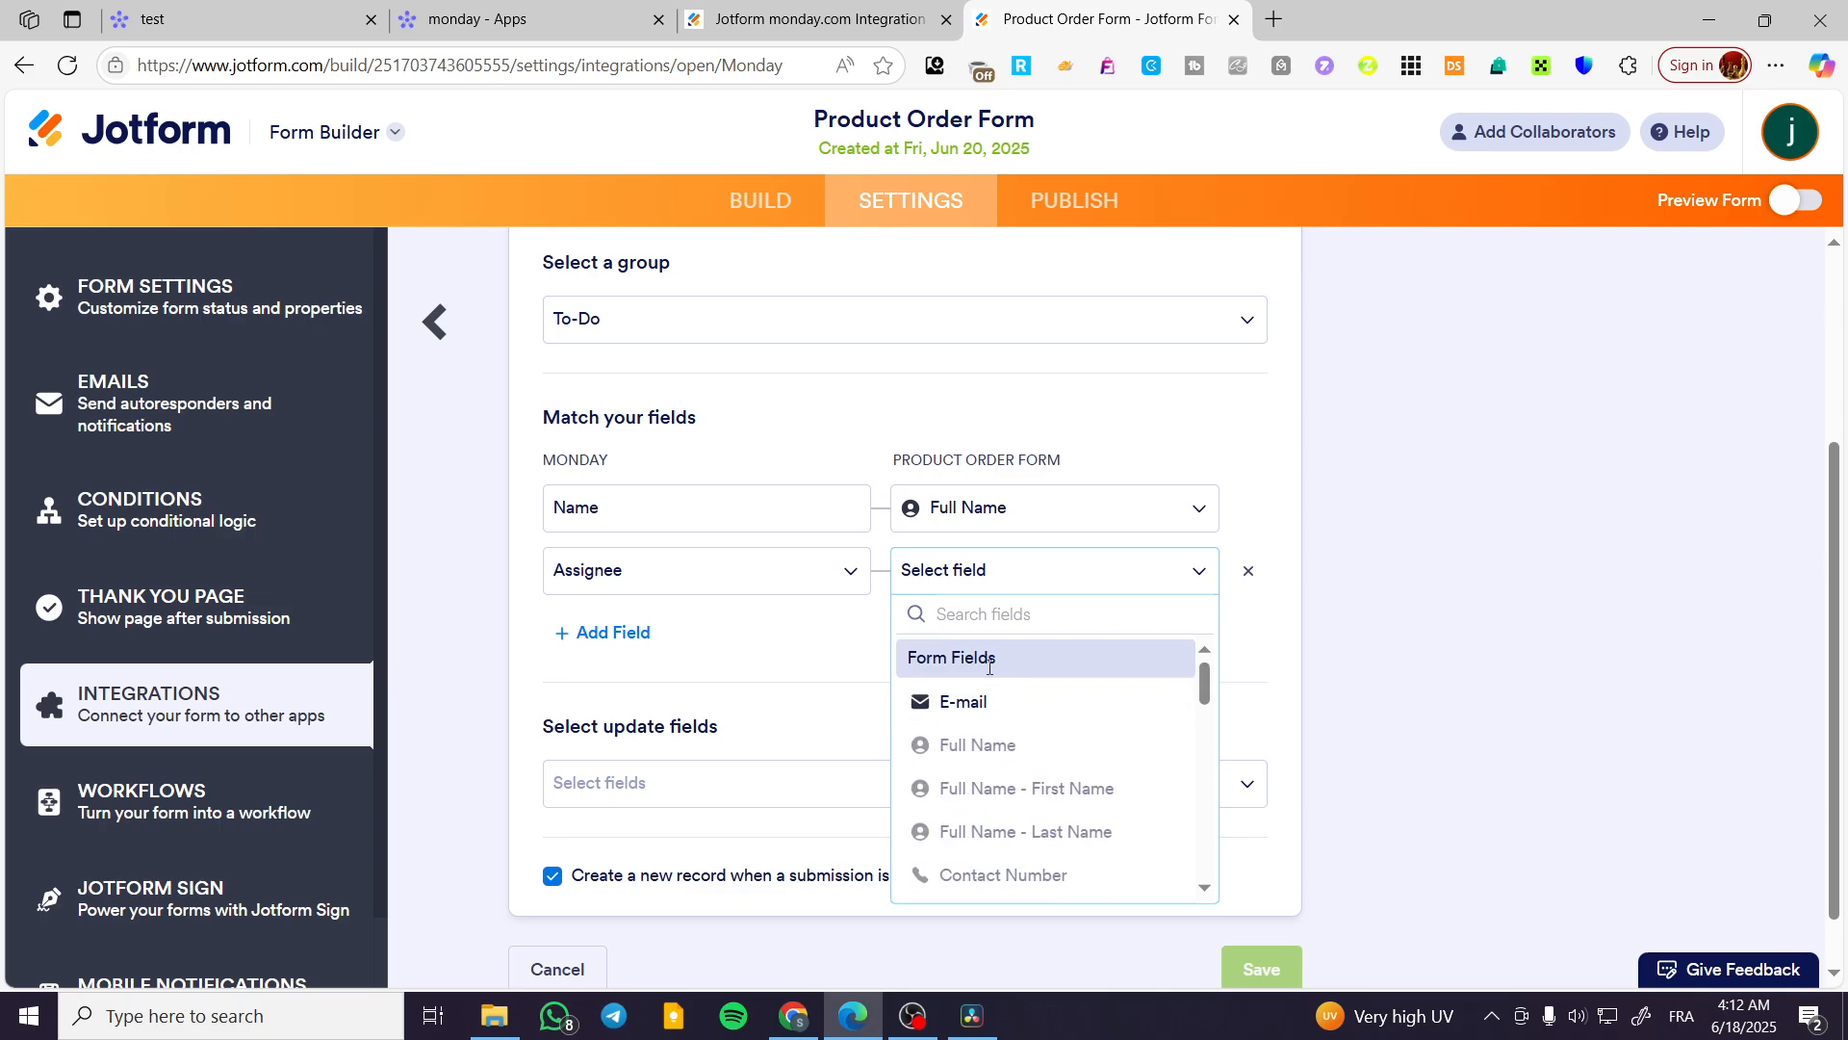
- Try Status as the second match's monday.com field and look through the form fields offered for it
left_click(809, 647)
left_click(813, 572)
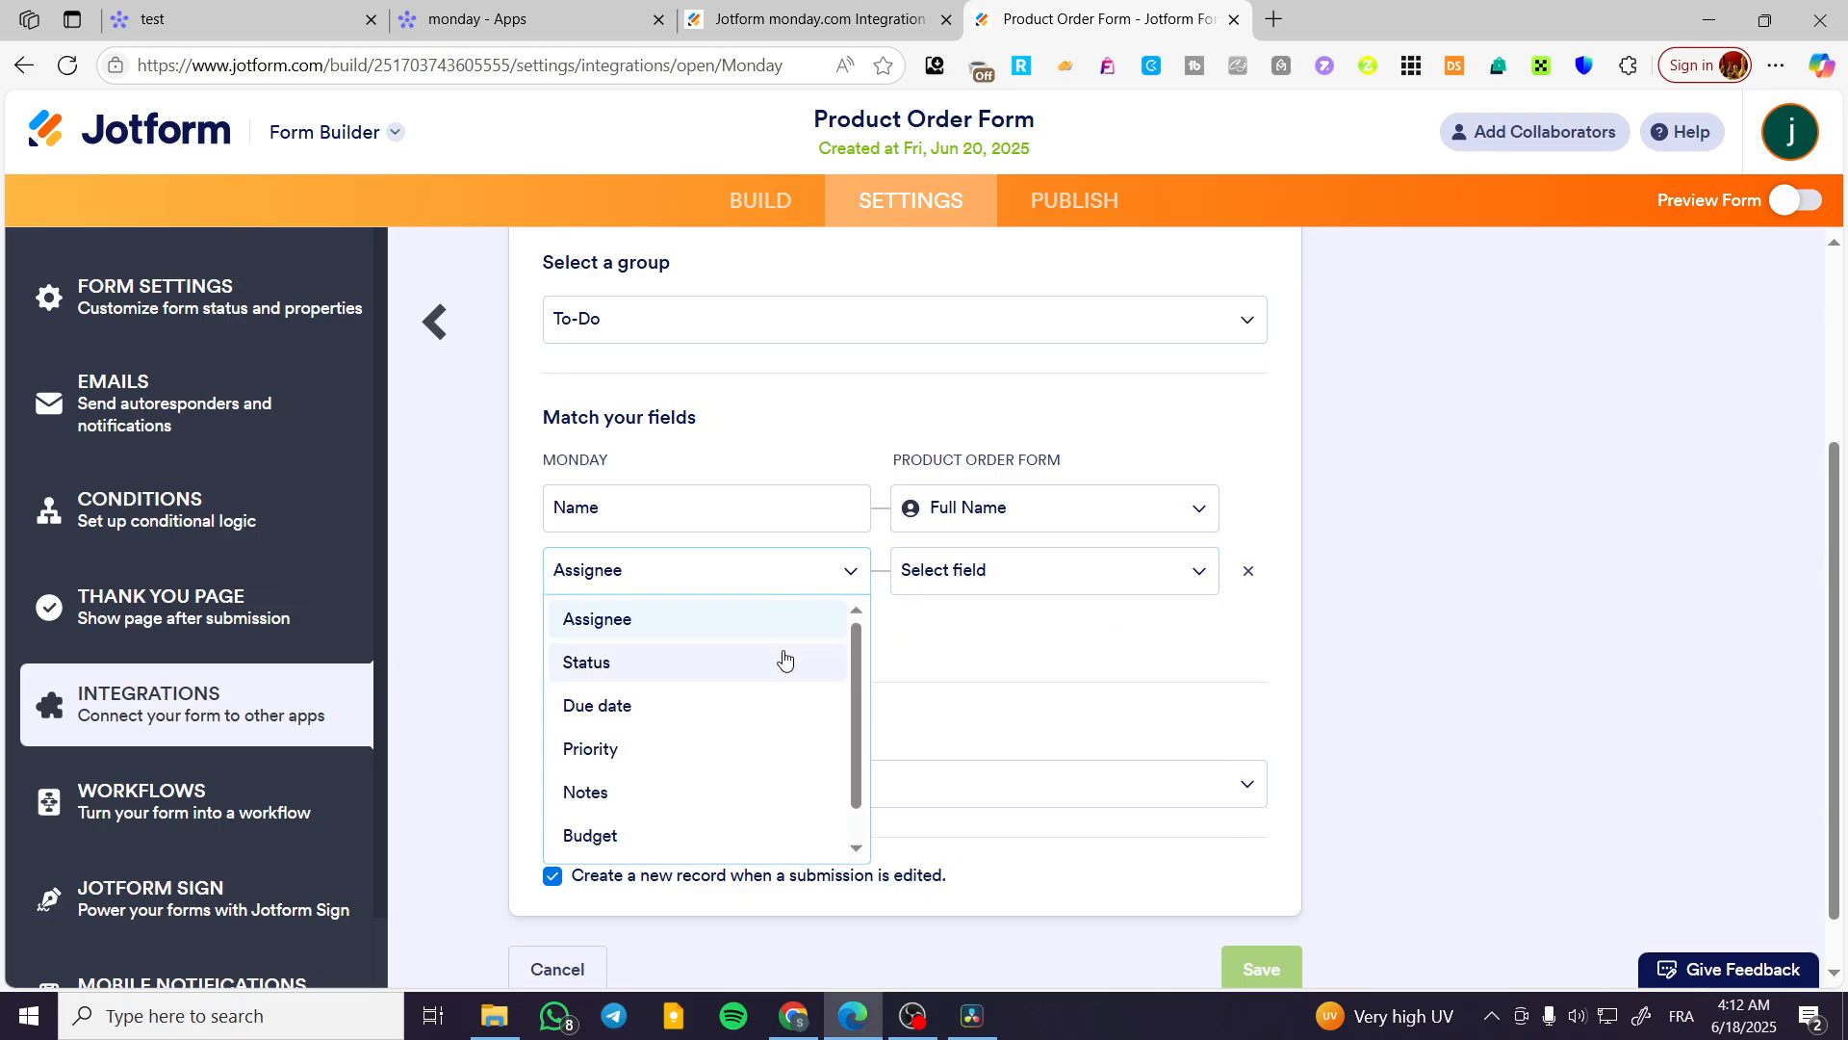
left_click(783, 658)
left_click(998, 589)
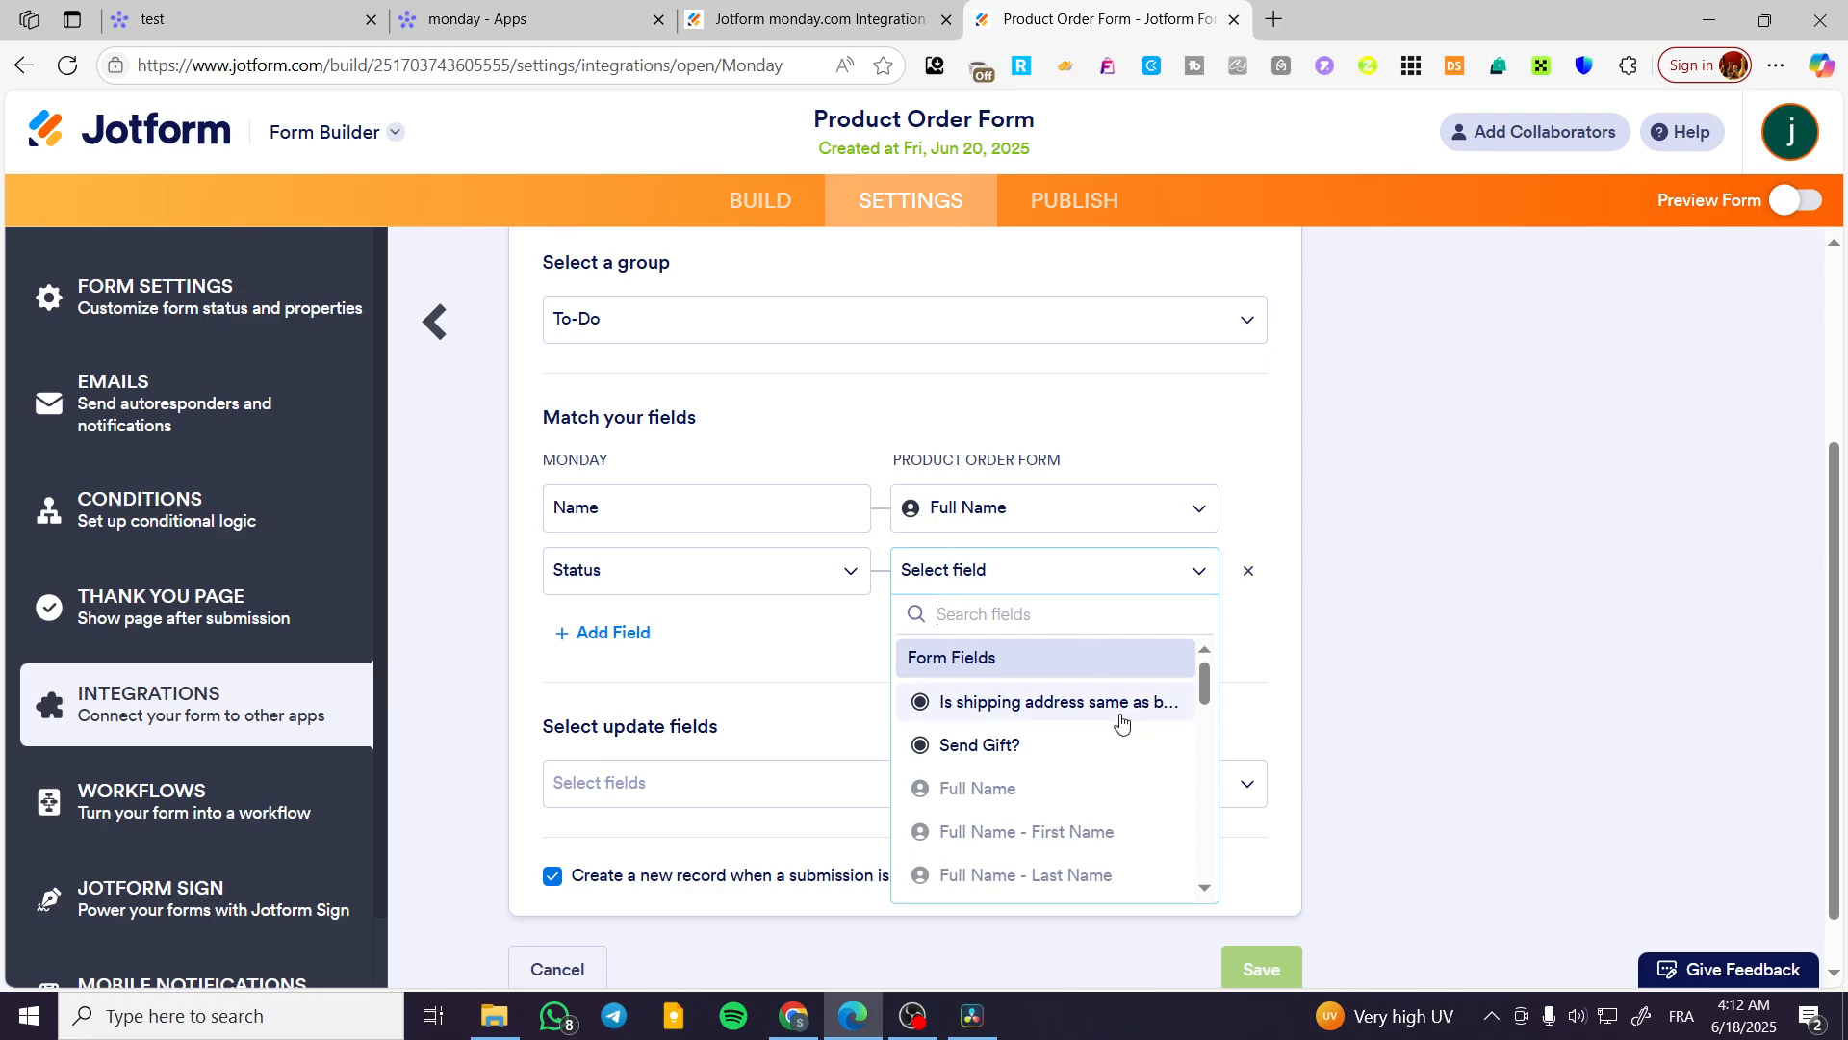
scroll(1116, 717, "down", 1)
scroll(1114, 715, "down", 3)
scroll(1106, 710, "up", 4)
- Try Priority as the second match's monday.com field, and remove the extra field match
left_click(688, 589)
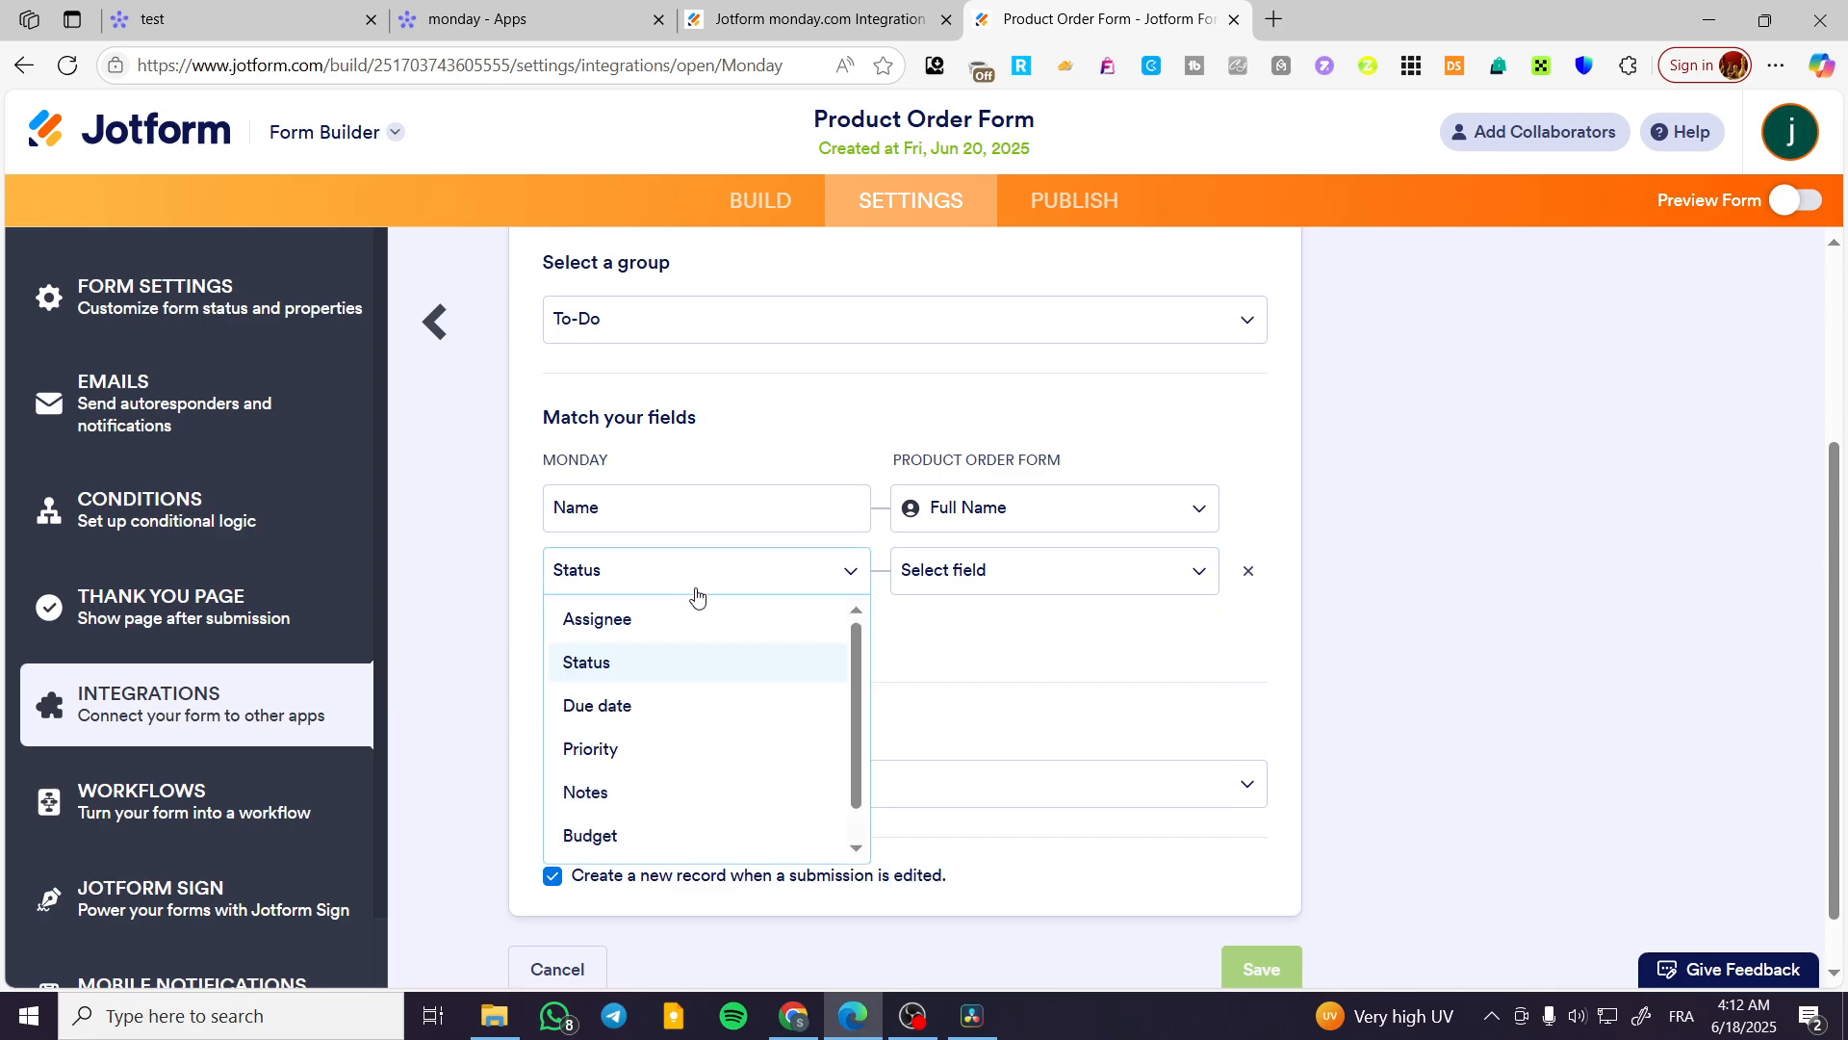
left_click(703, 750)
left_click(1044, 578)
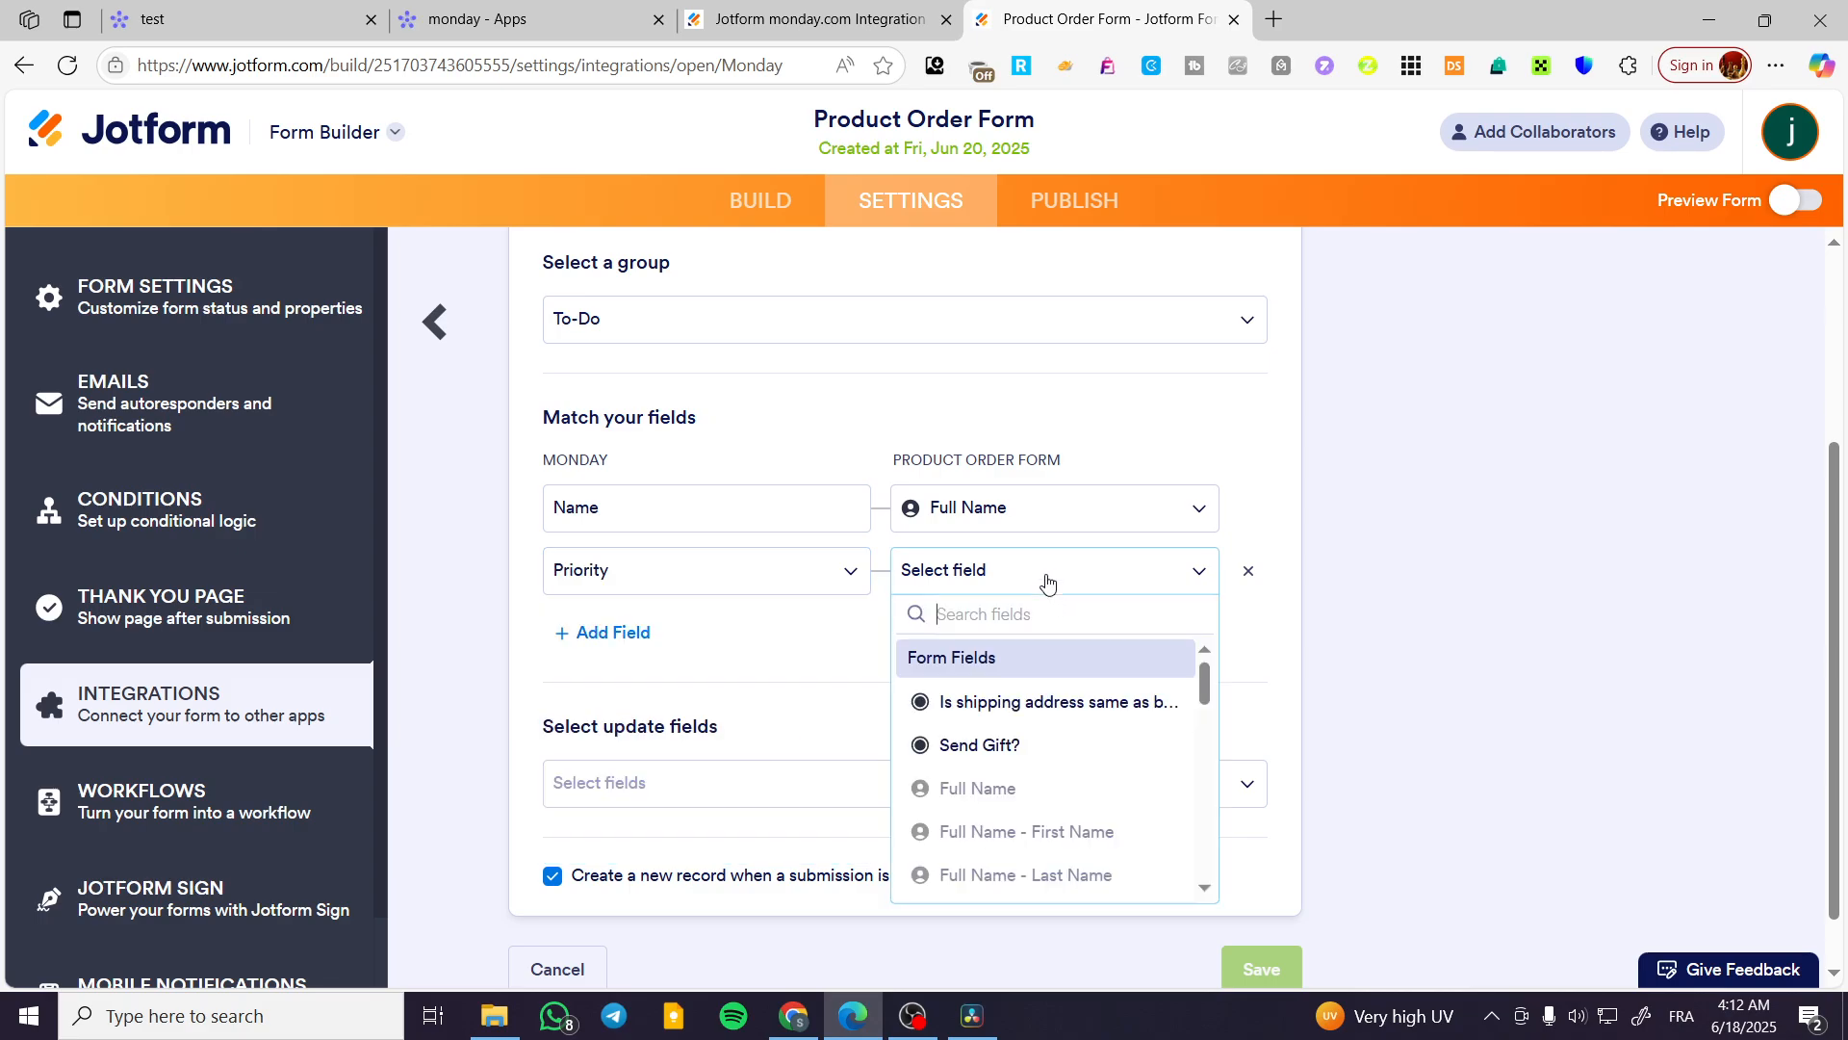
left_click(731, 709)
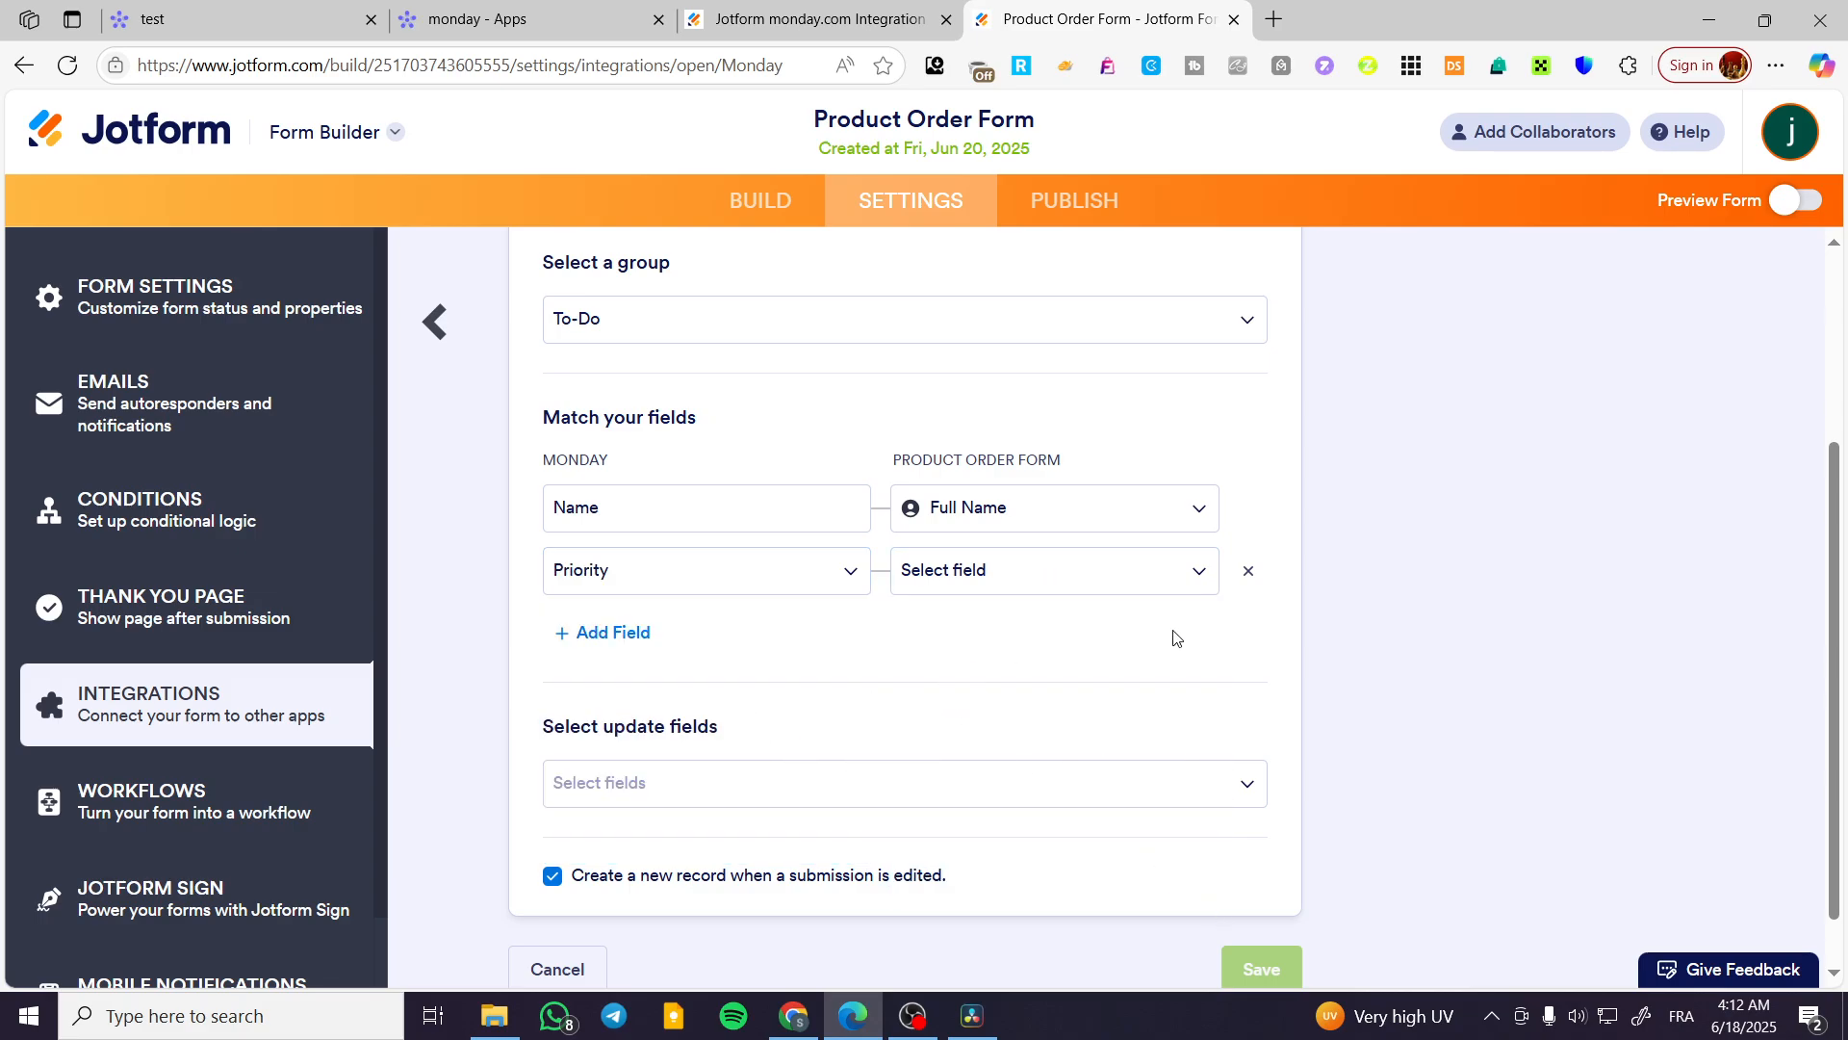
left_click(1249, 571)
- Save the Create Item action, and switch to the test board in monday.com and reload it
left_click(1251, 909)
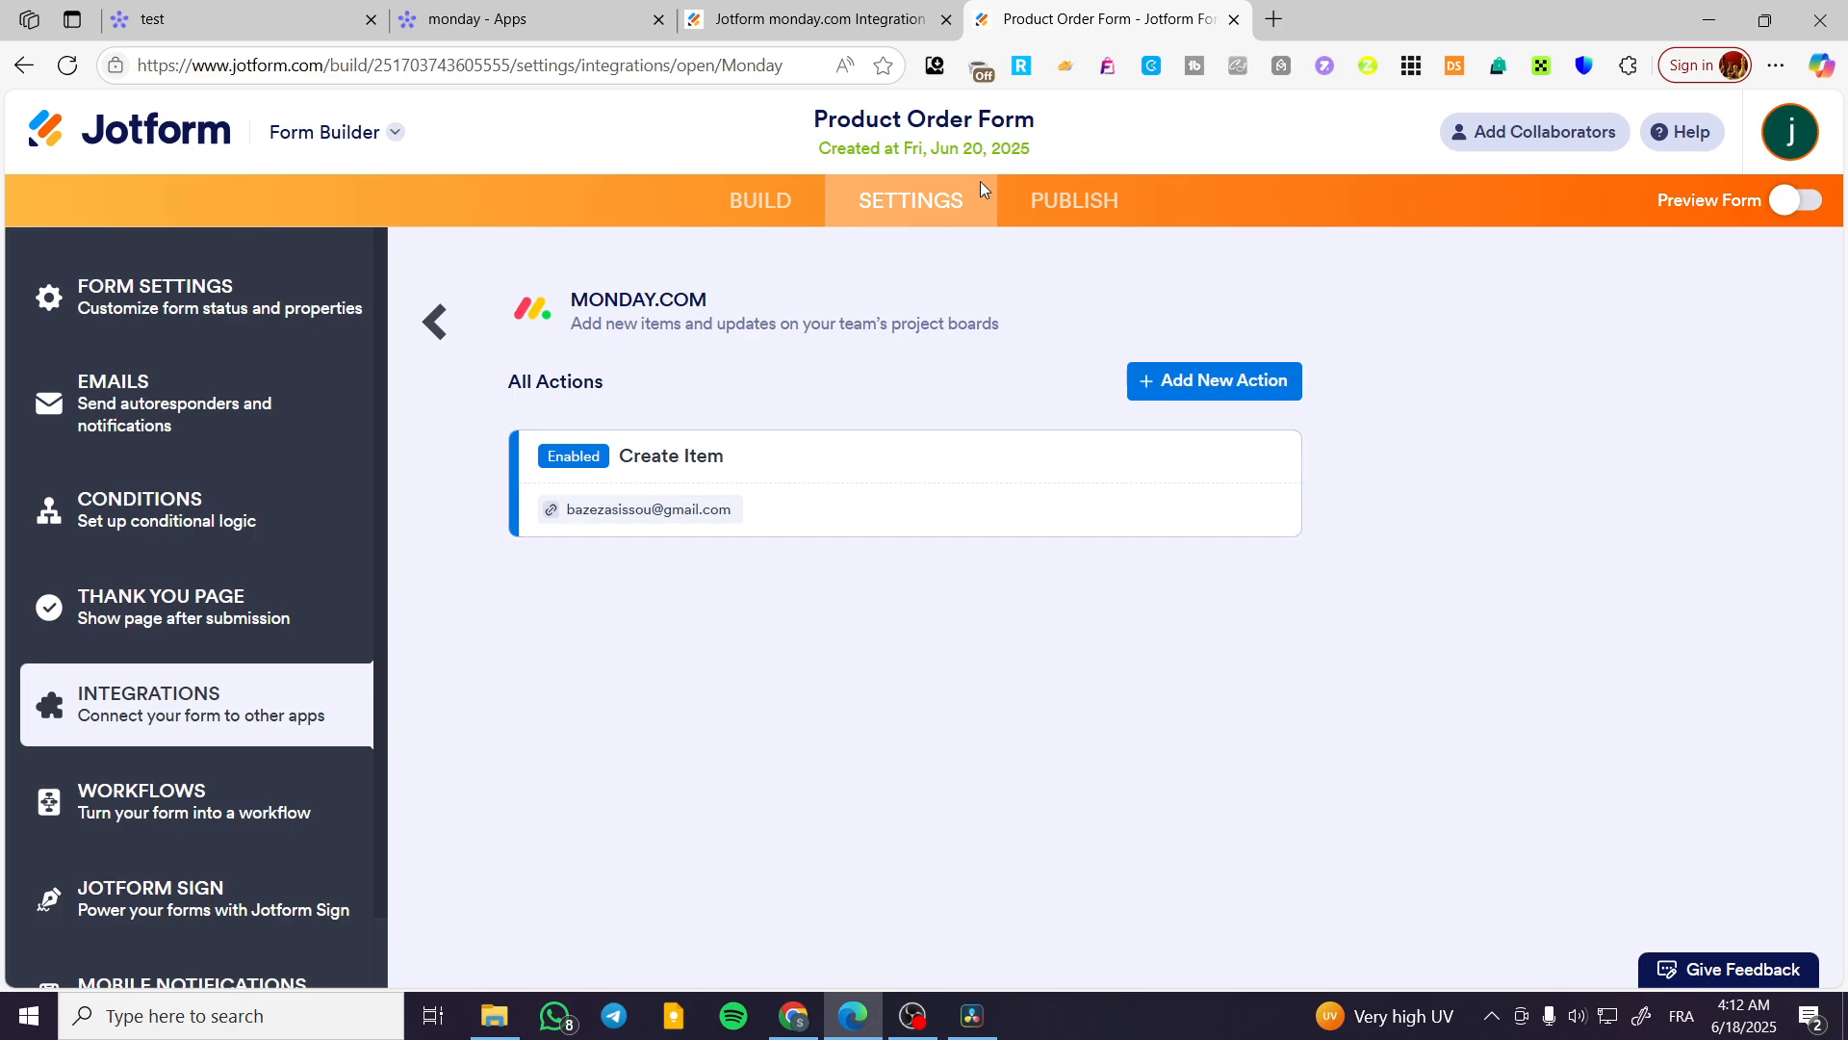
left_click(818, 19)
left_click(520, 19)
left_click(279, 10)
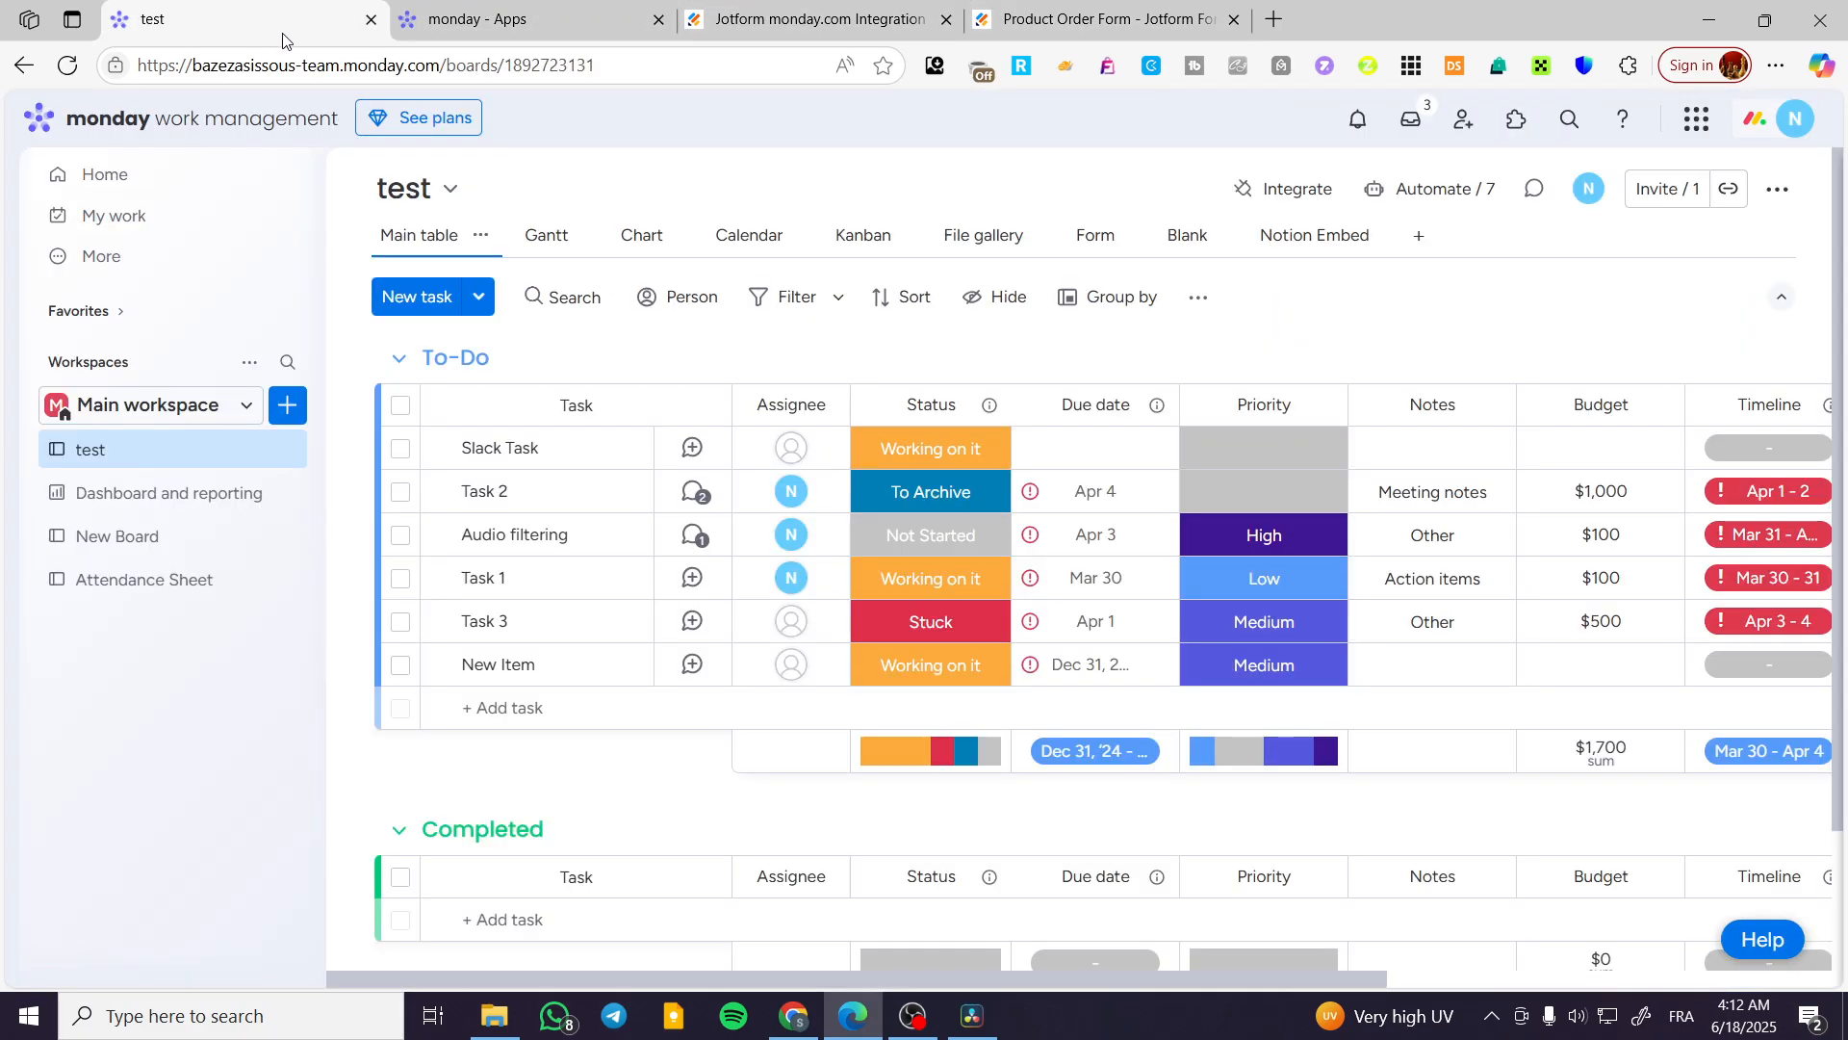
left_click(85, 73)
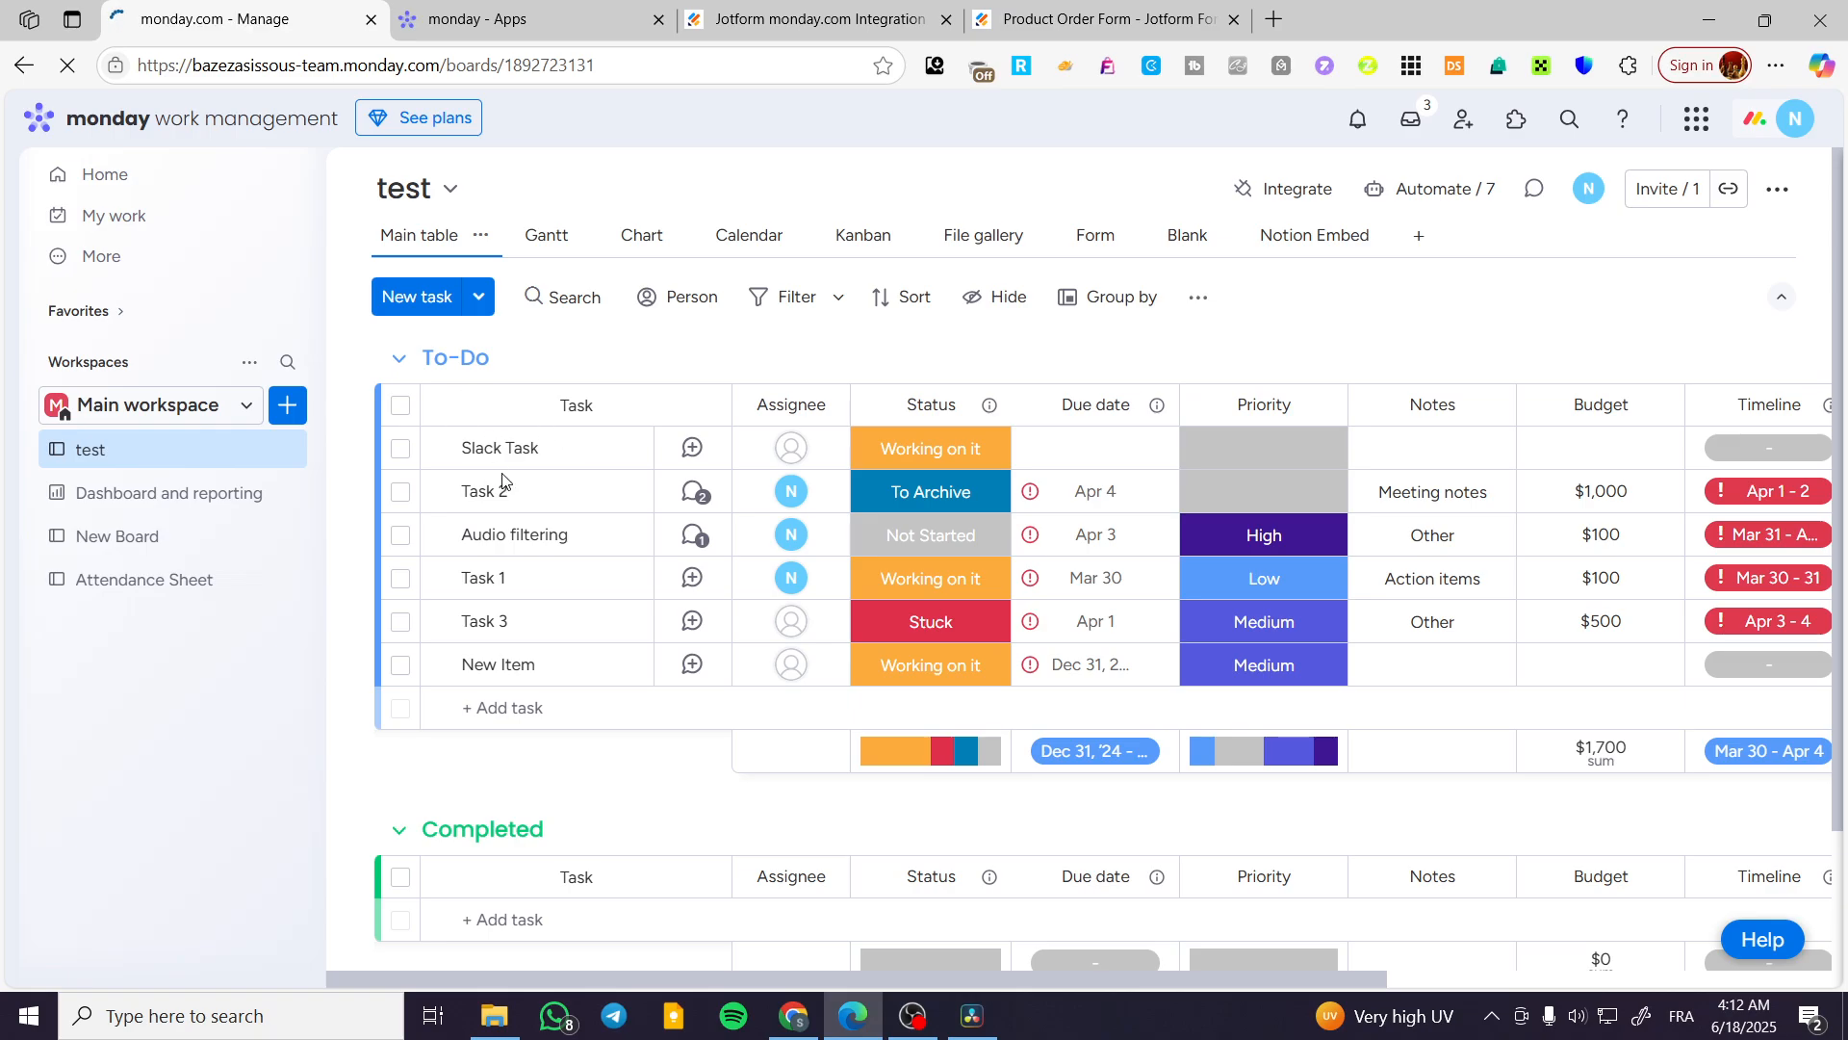
- Compare the saved Jotform action with the test board, and close the Product Order Form and Jotform integration pages
left_click(1088, 13)
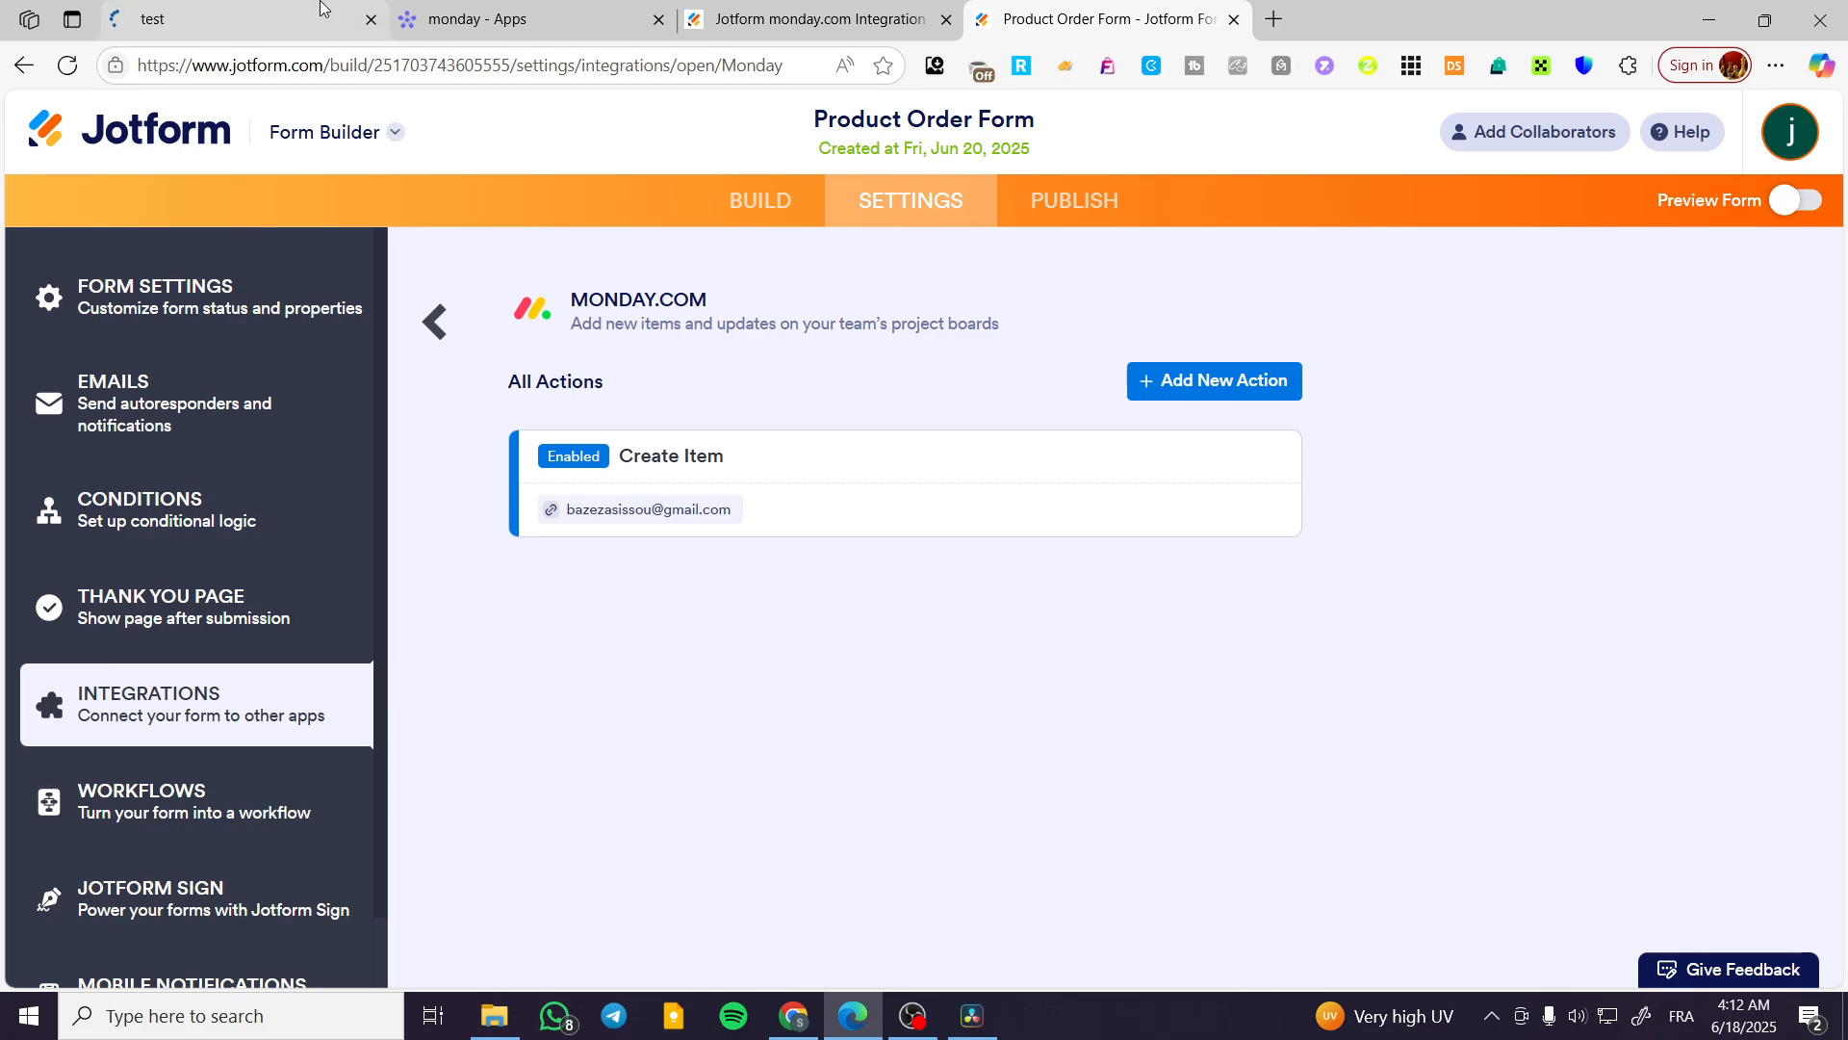
left_click(278, 14)
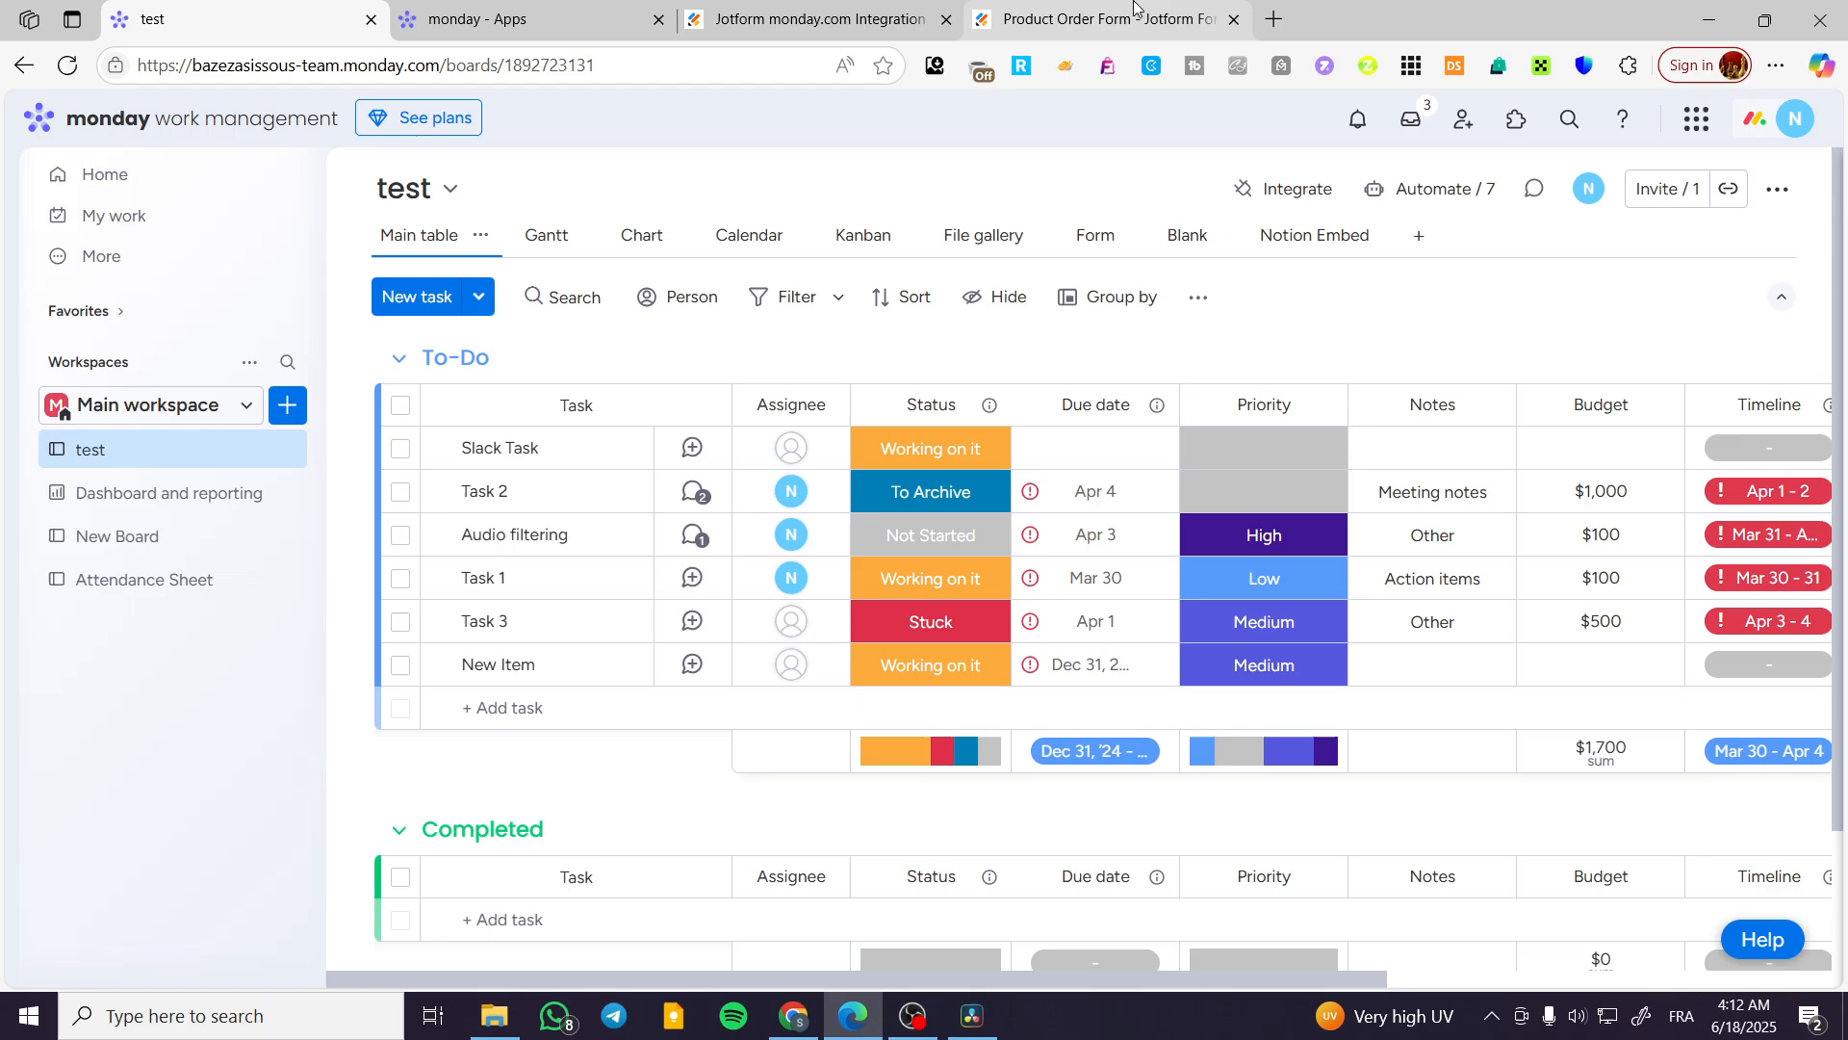
left_click(1233, 21)
left_click(946, 19)
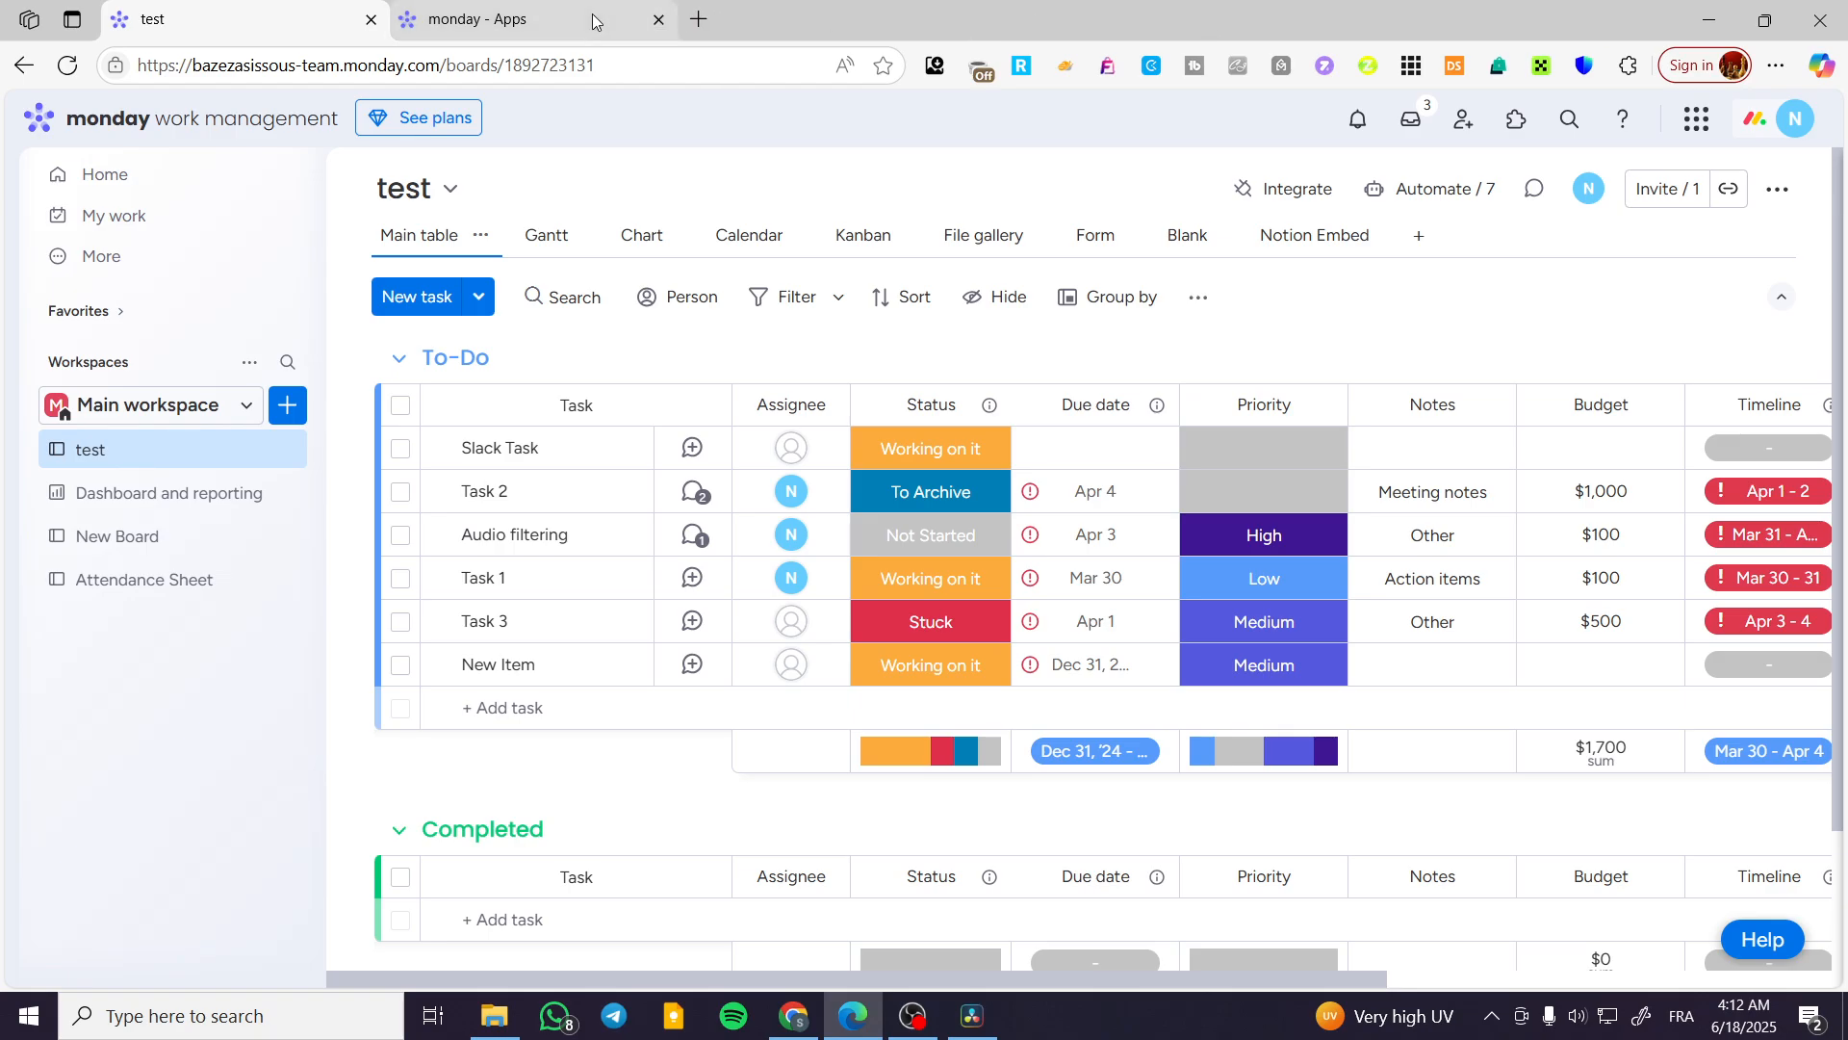